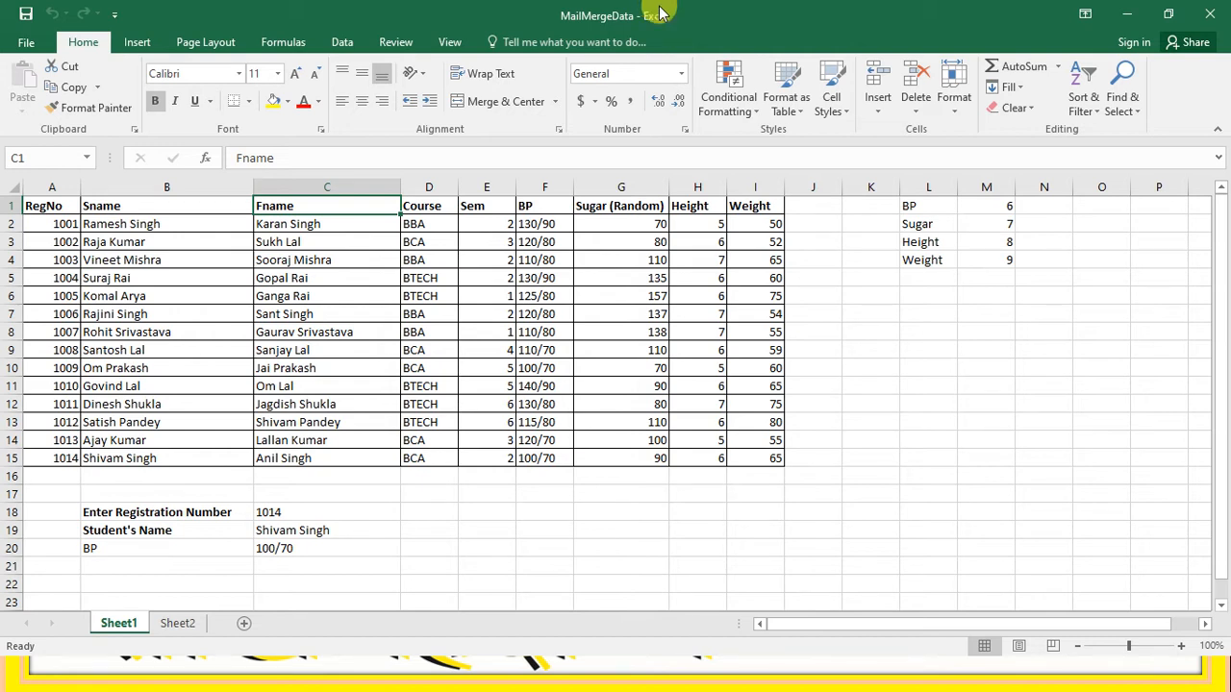
Step: Start a VLOOKUP formula in cell G18 with 1002 as the lookup value
click(613, 510)
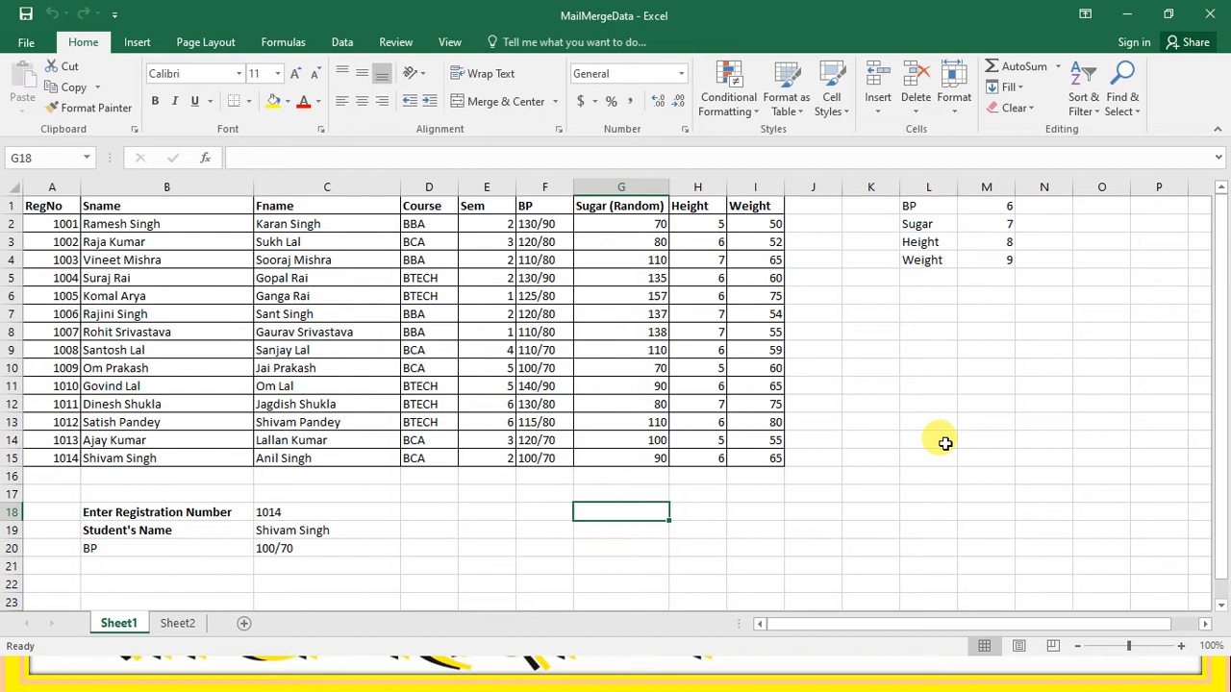
text(=vlo)
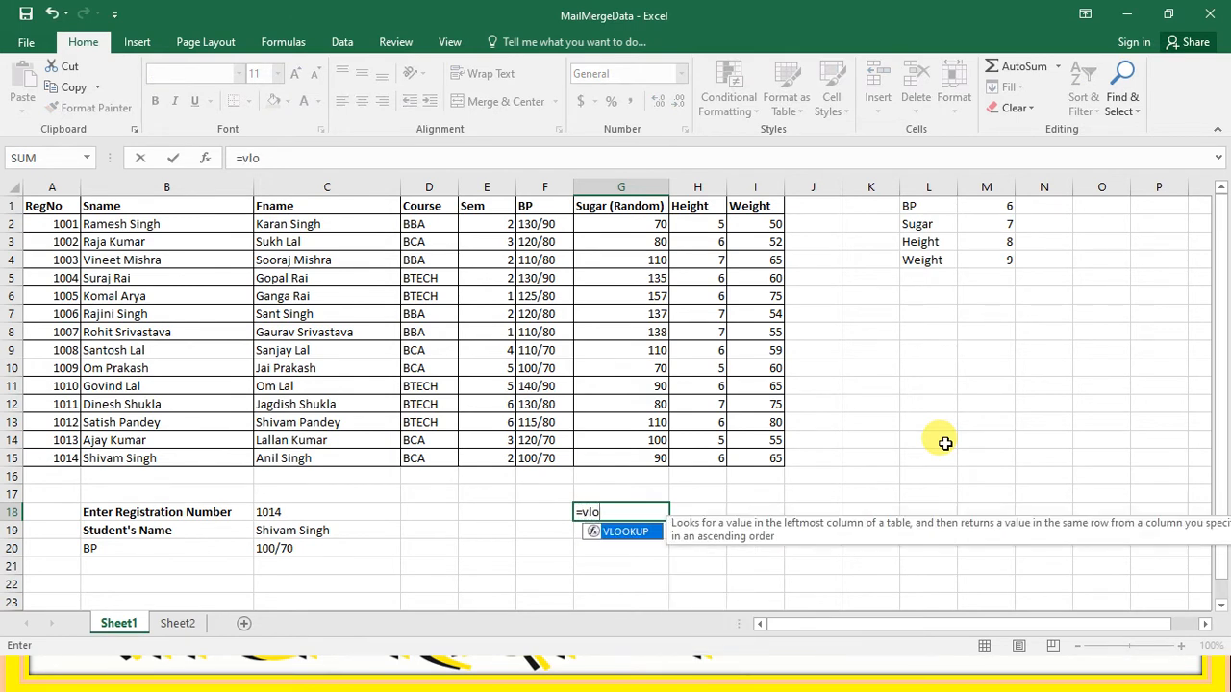
key(Tab)
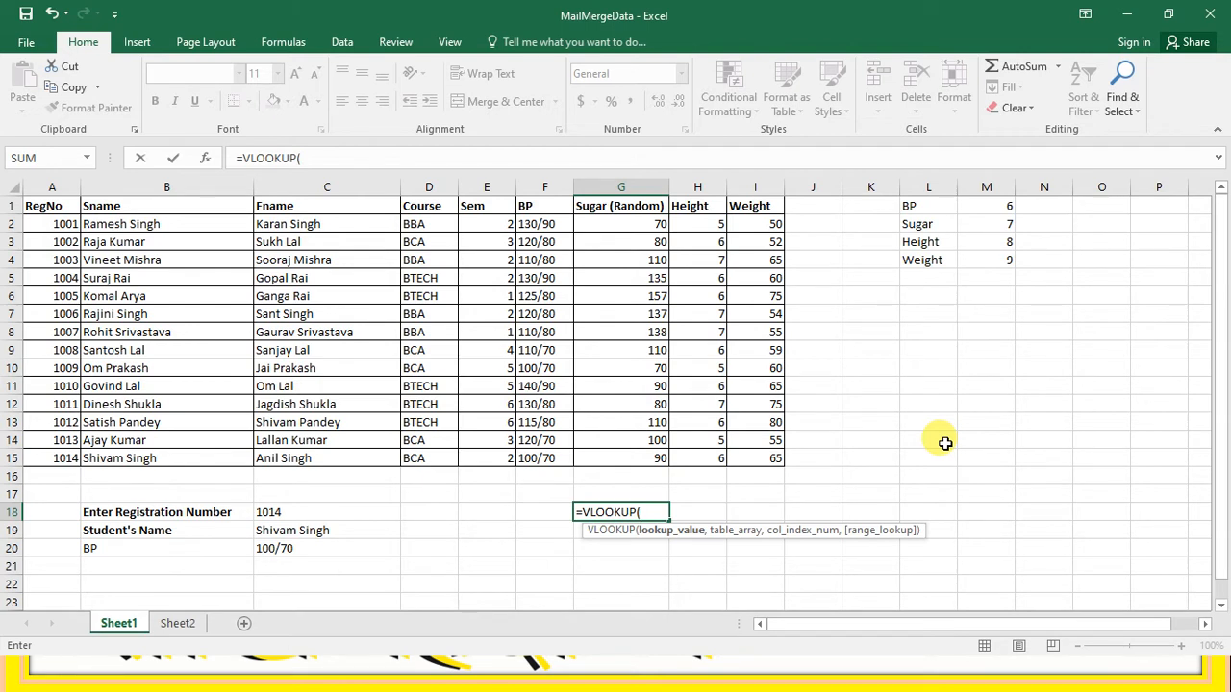
text(1002,)
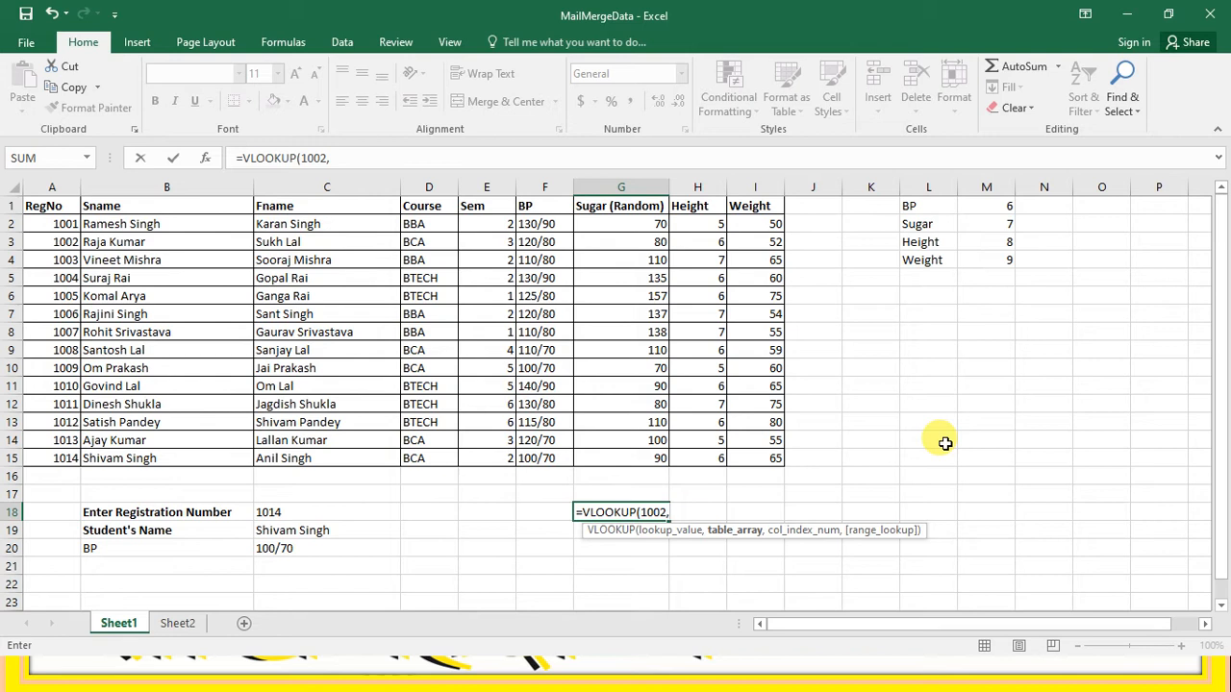
Step: Supply the whole student table, A1:I15, as the table array of the VLOOKUP in G18
click(36, 206)
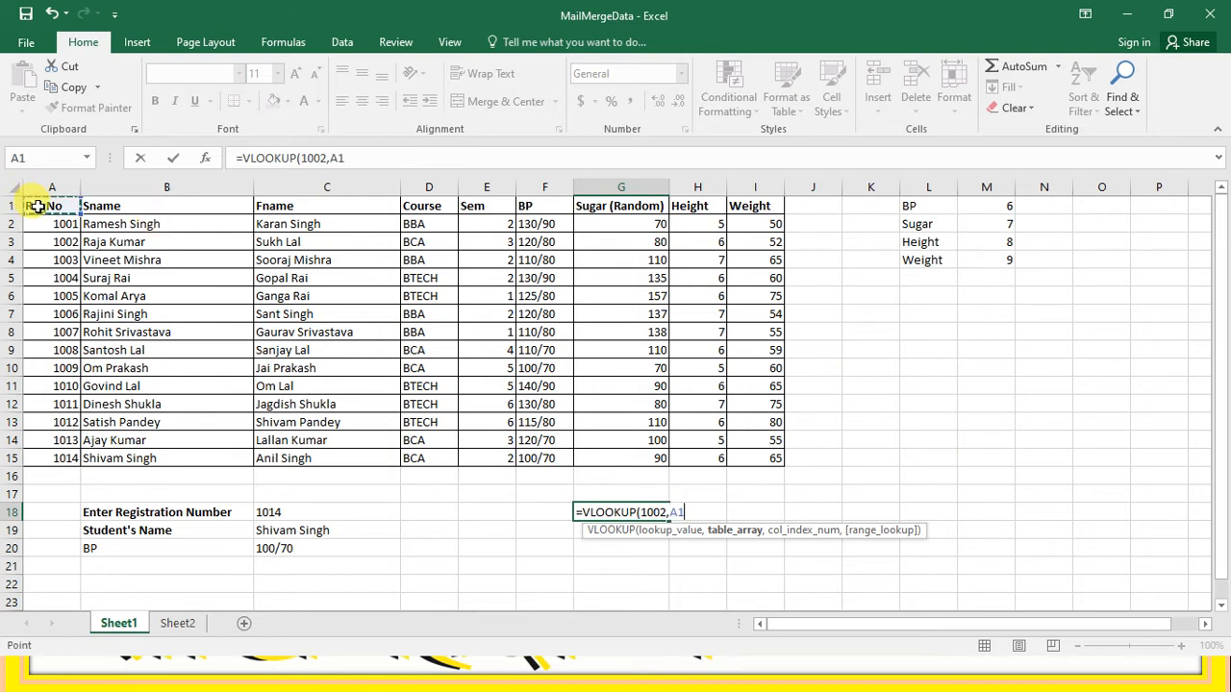
key(shift+Right)
key(shift+Right)
key(shift+Right)
key(shift+Right)
key(shift+Right)
key(shift+Right)
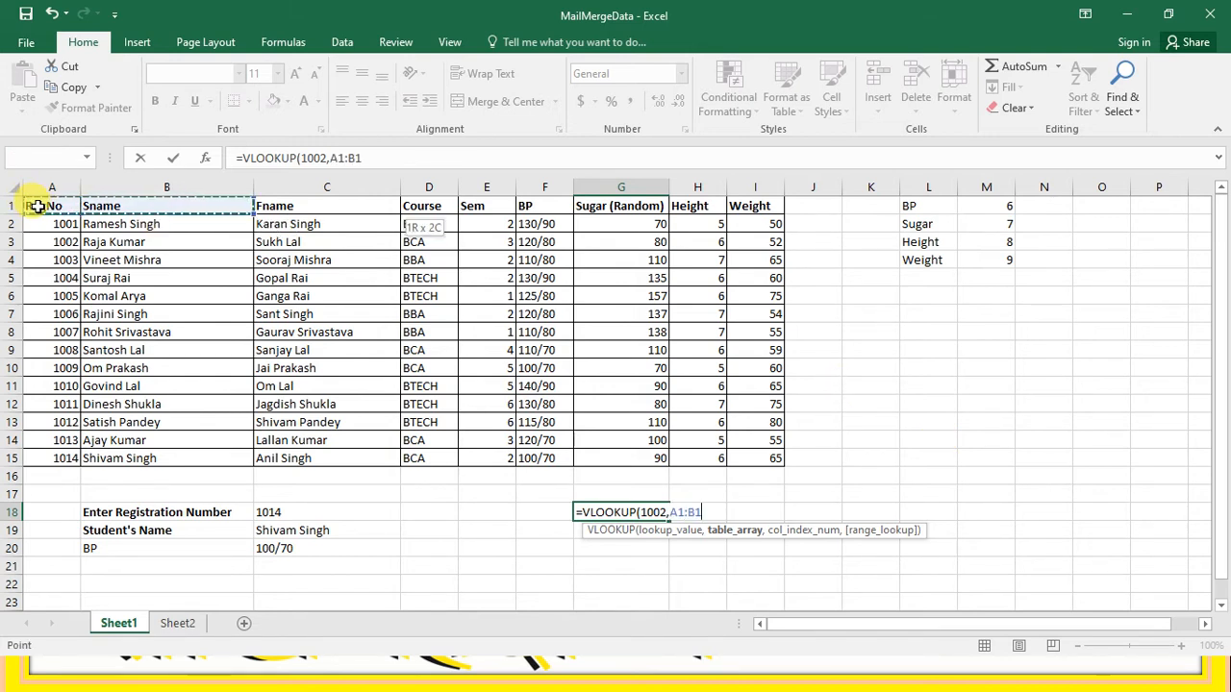
key(shift+Right)
key(shift+Right)
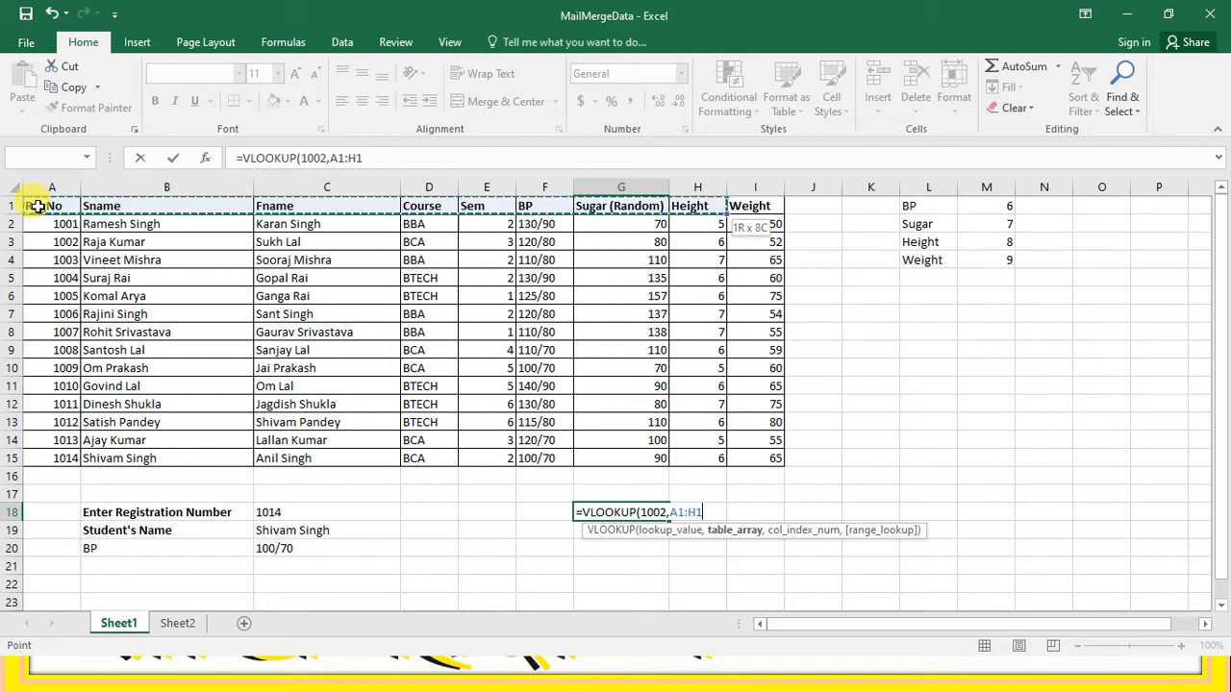
key(shift+Down)
key(shift+Down)
key(shift+Down)
key(shift+Down)
key(shift+Down)
key(shift+Down)
key(shift+Down)
key(shift+Down)
key(shift+Down)
key(shift+Down)
key(shift+Down)
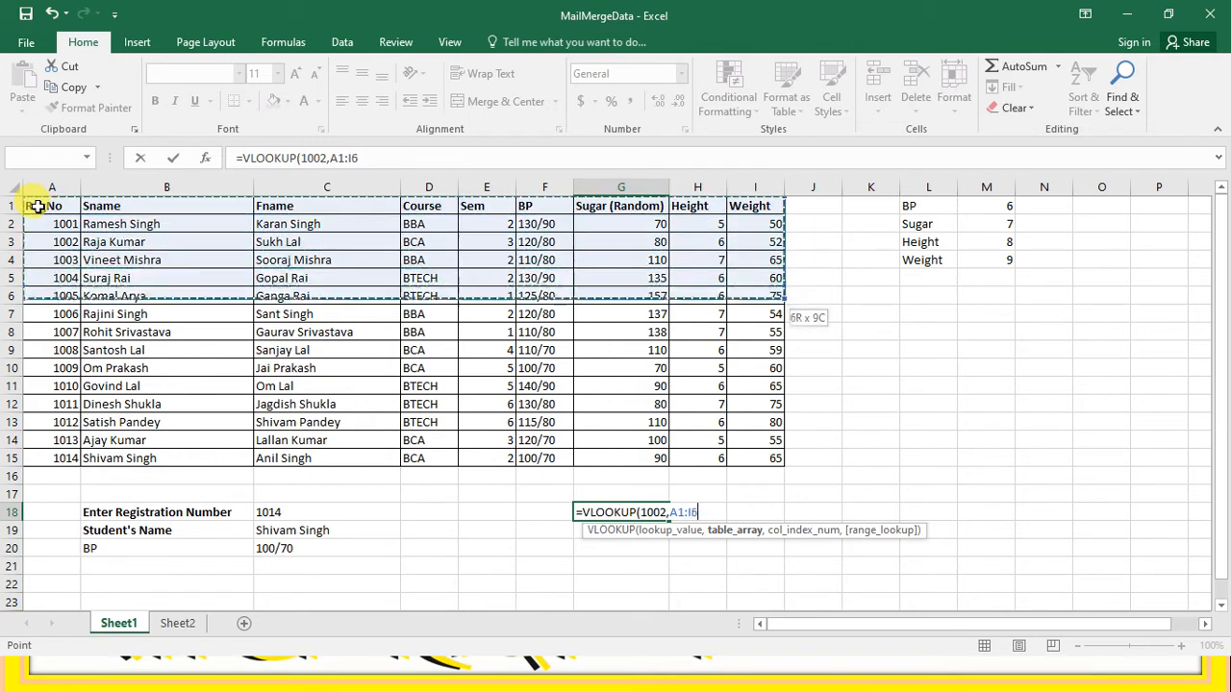
key(shift+Down)
key(shift+Down)
key(shift+Down)
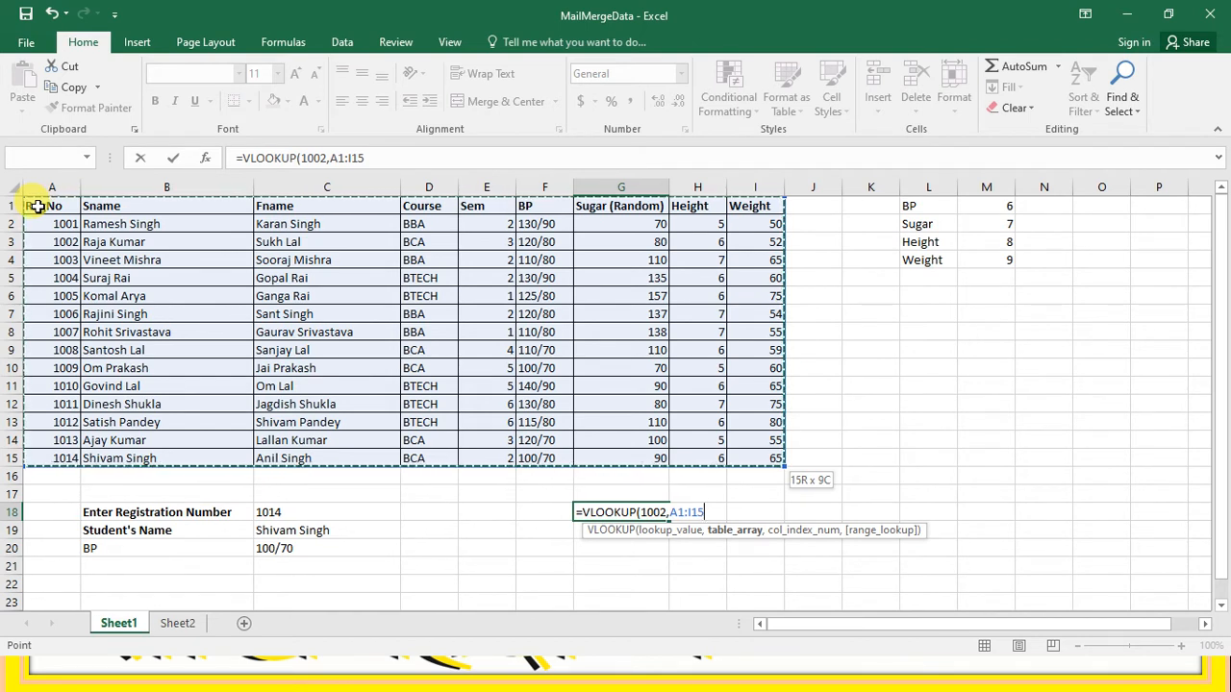
text(,)
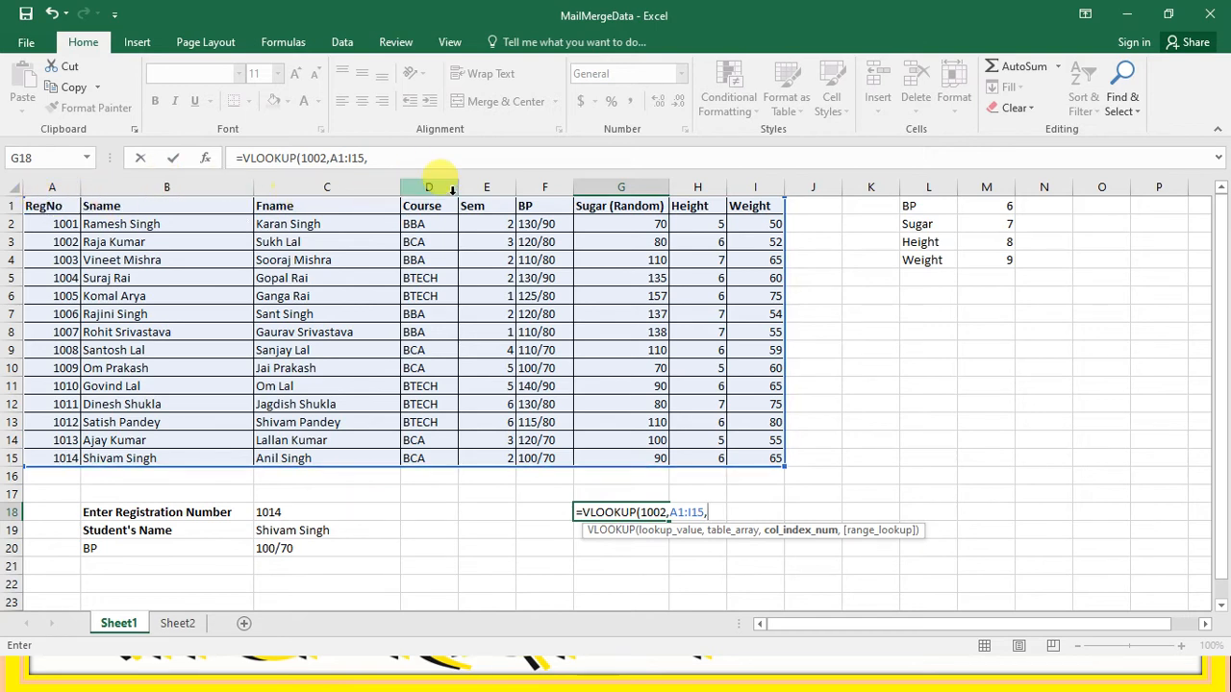
Step: Complete the VLOOKUP in G18 with column index 4 and FALSE for an exact match
text(4,)
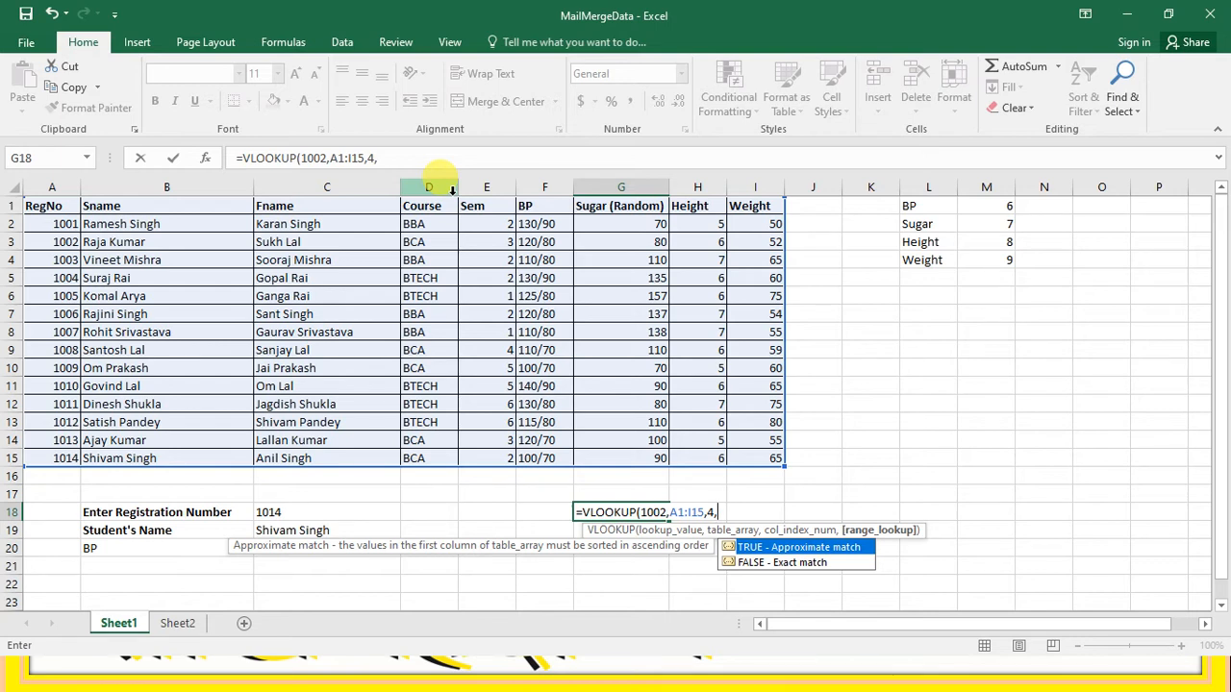
key(Down)
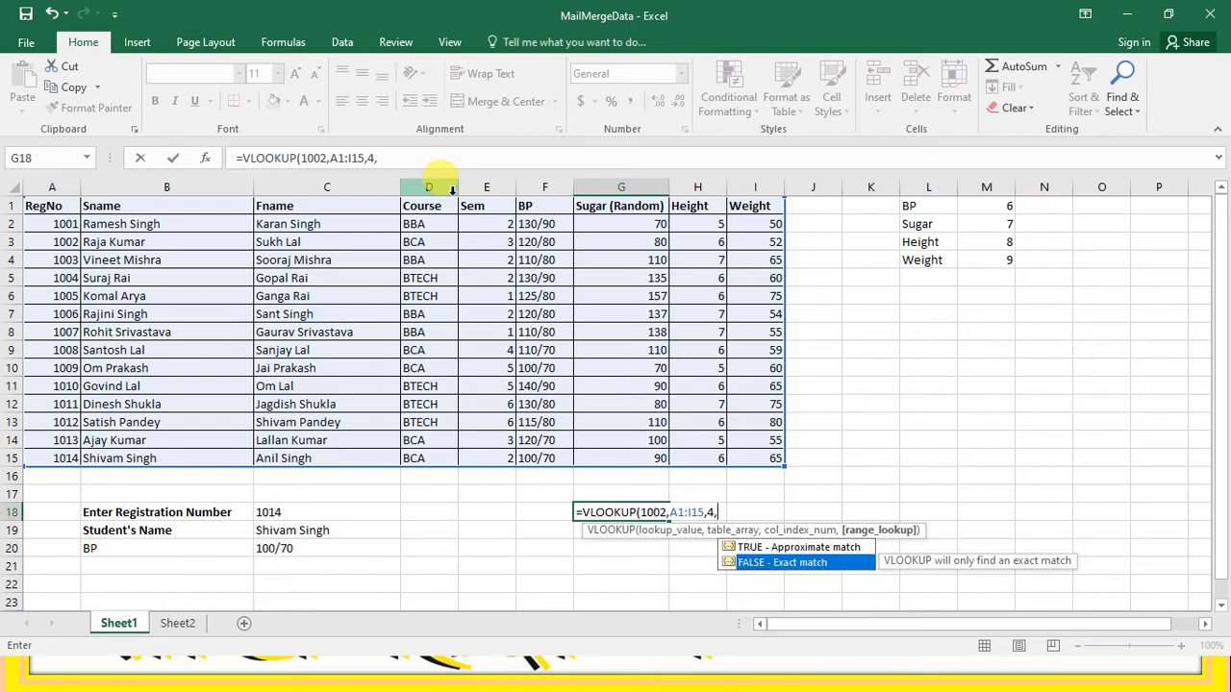
key(Up)
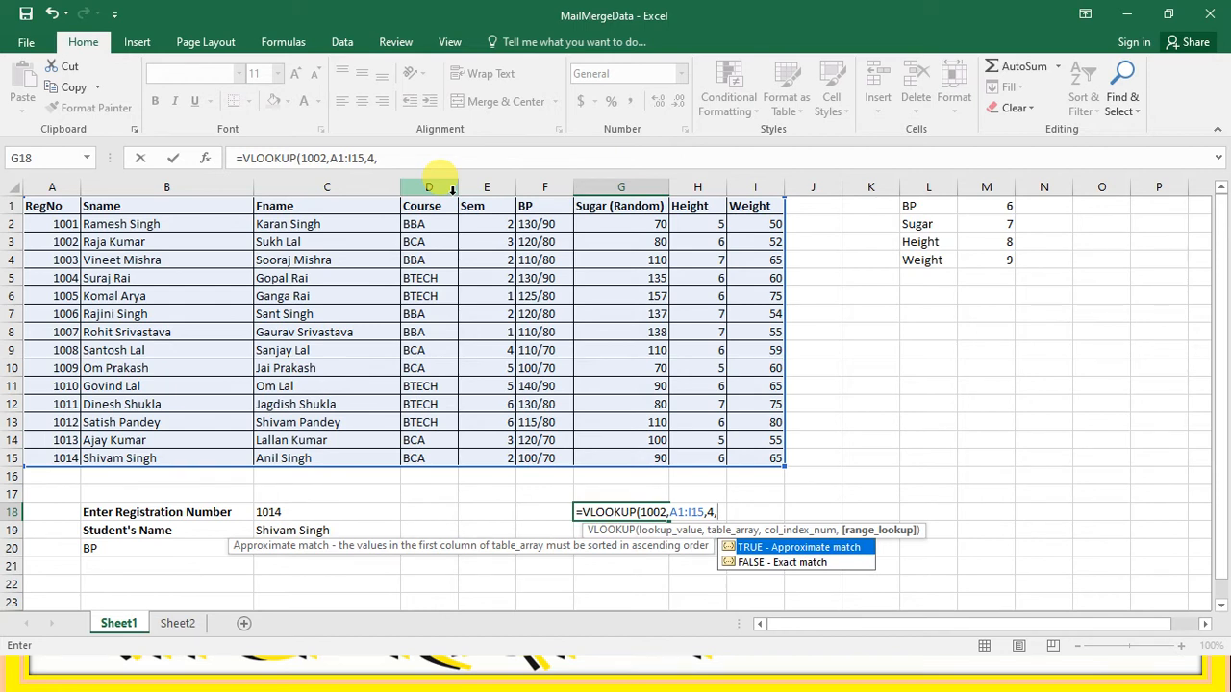
key(Down)
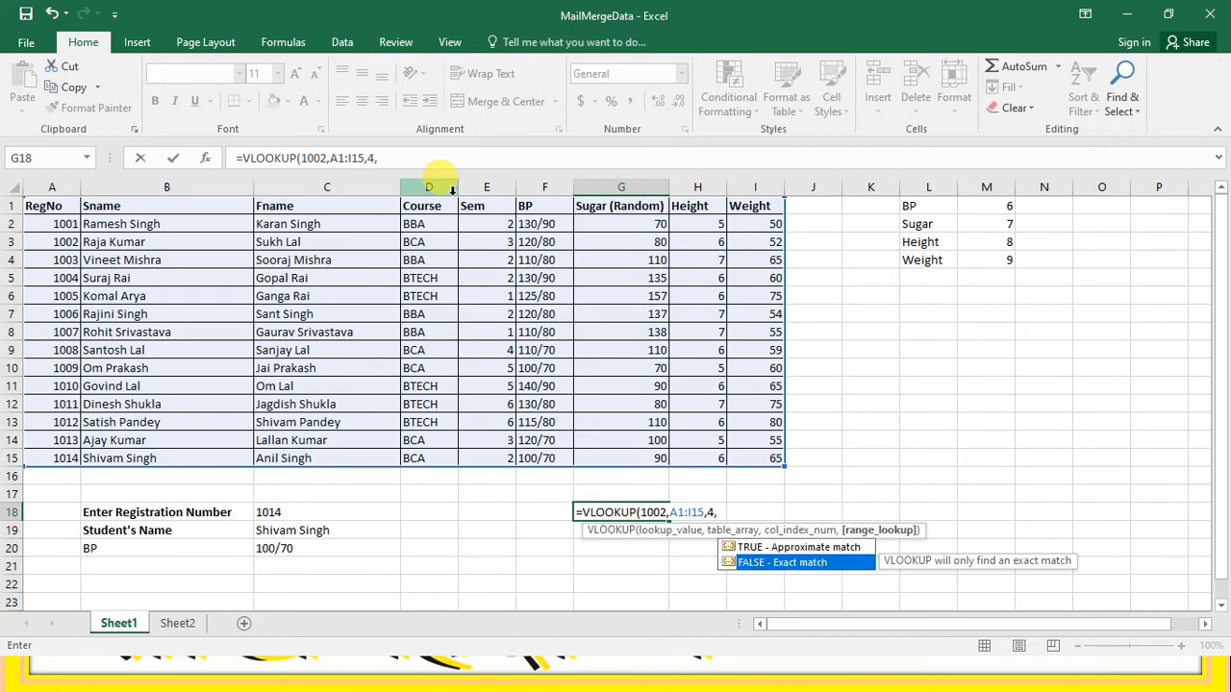
key(Tab)
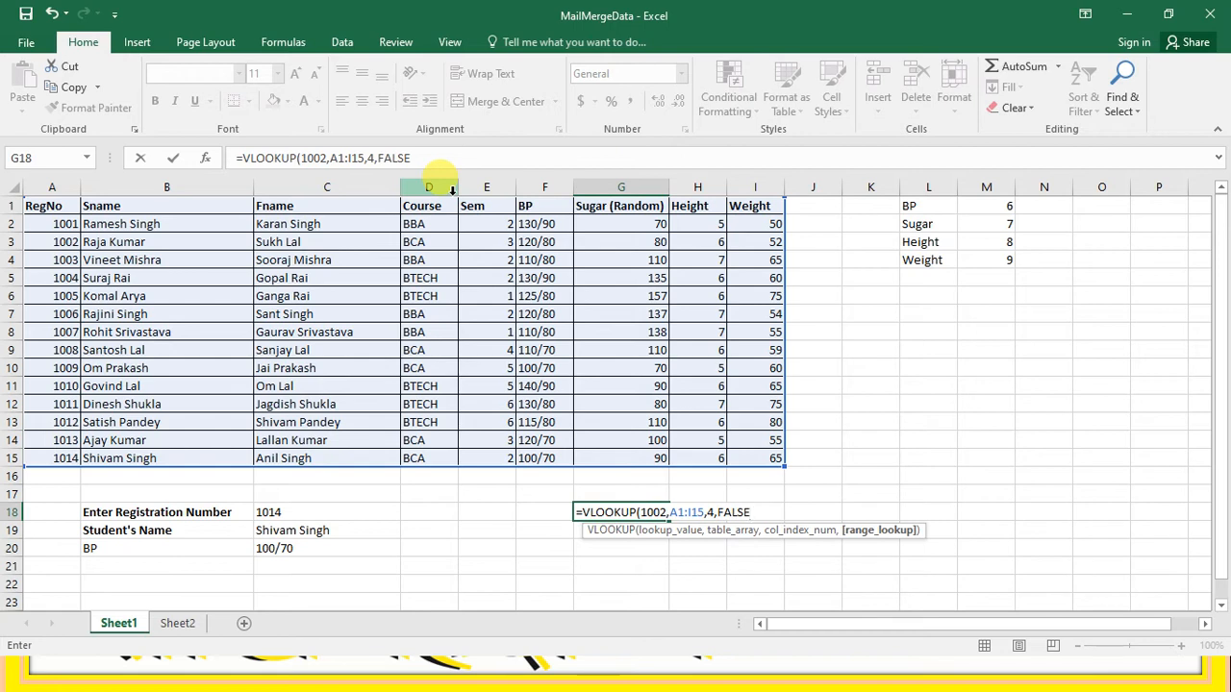
text())
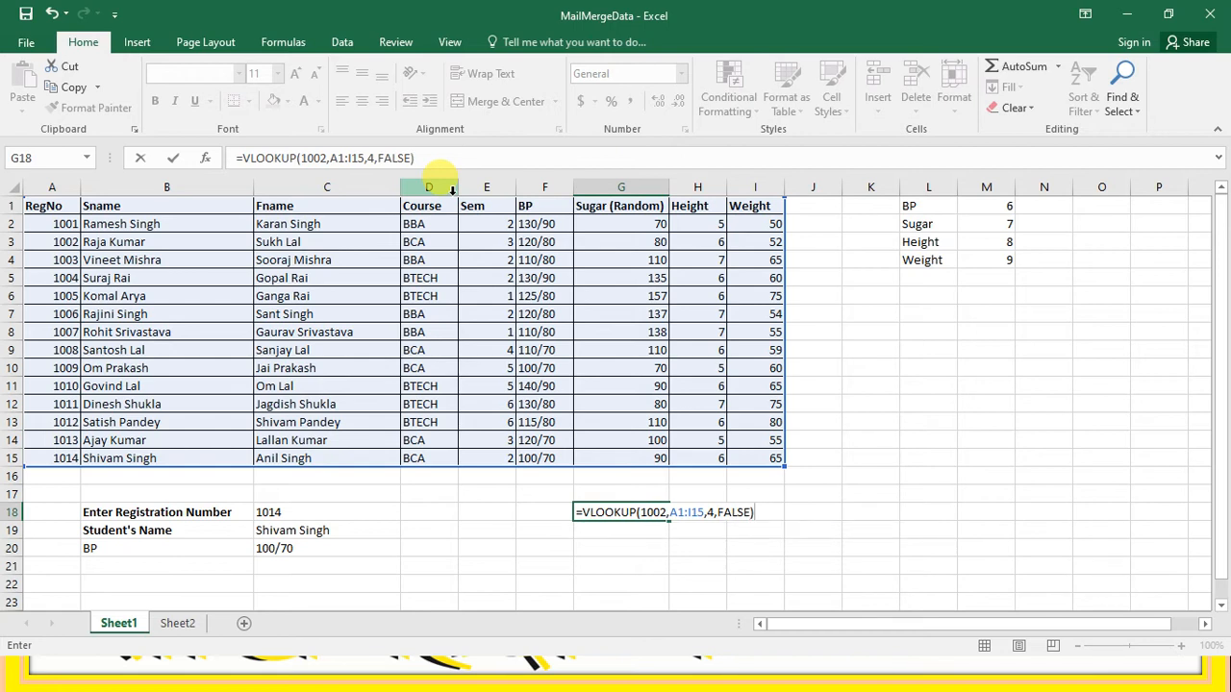
key(Return)
key(Up)
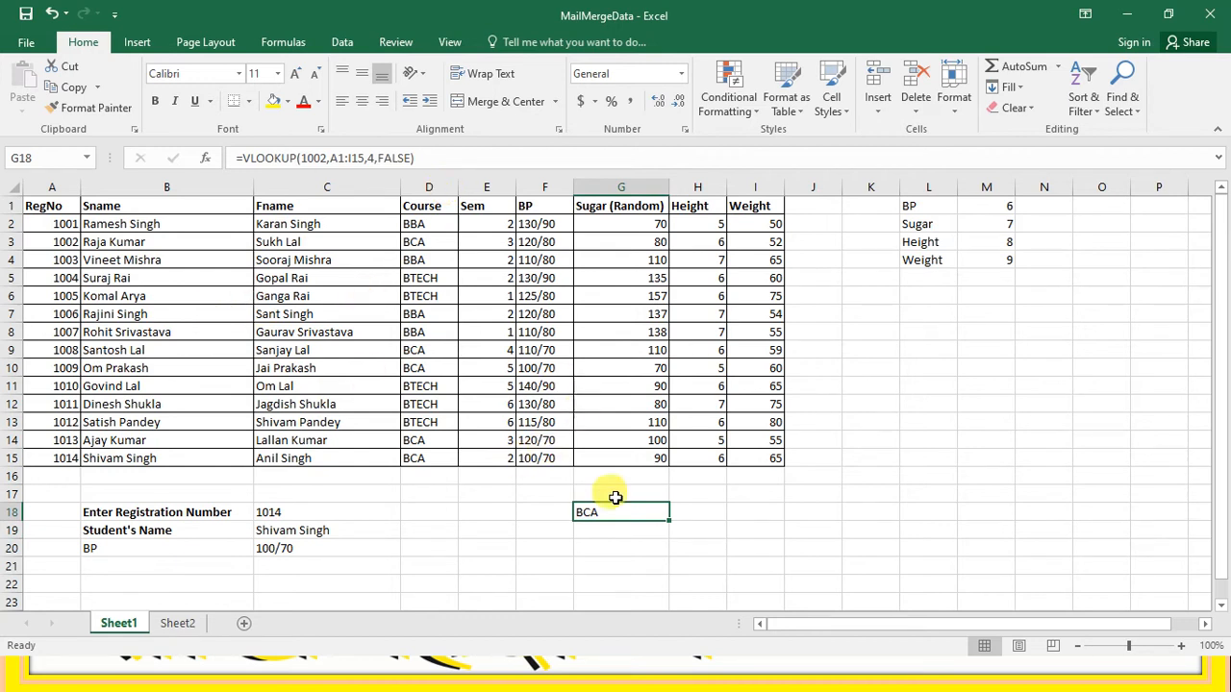
click(431, 161)
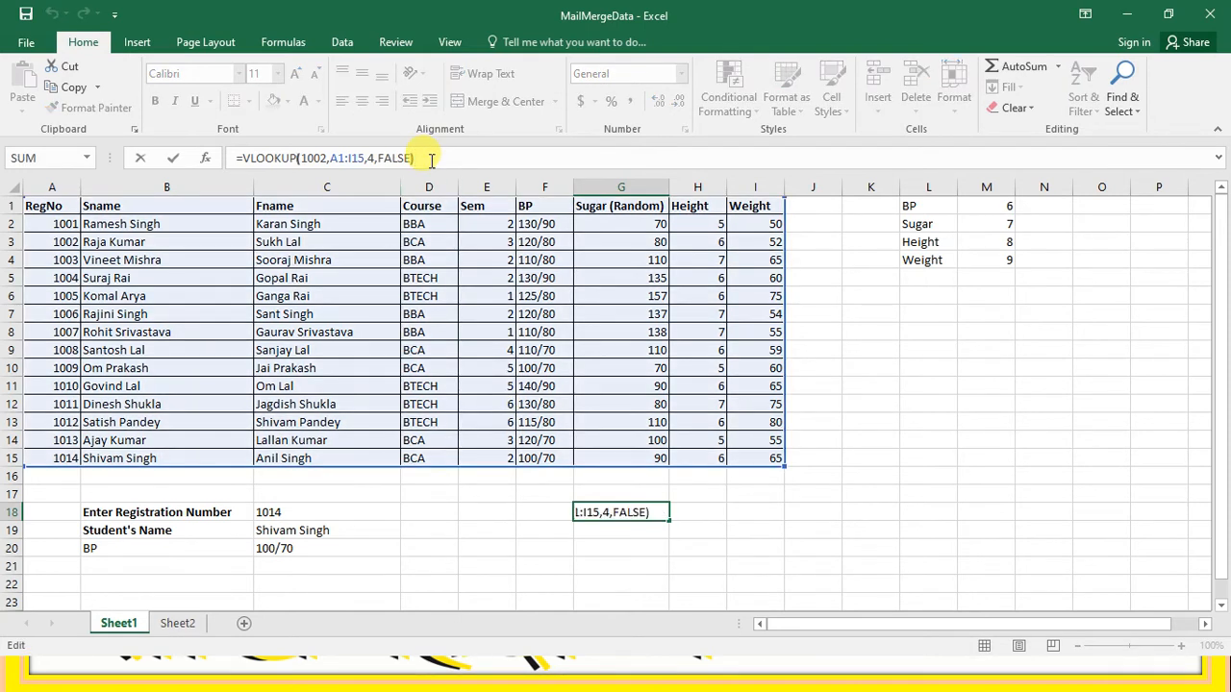
key(Left)
key(Left)
key(Left)
key(Left)
key(Left)
key(Left)
key(Left)
key(Left)
key(Left)
key(Left)
key(Left)
key(Left)
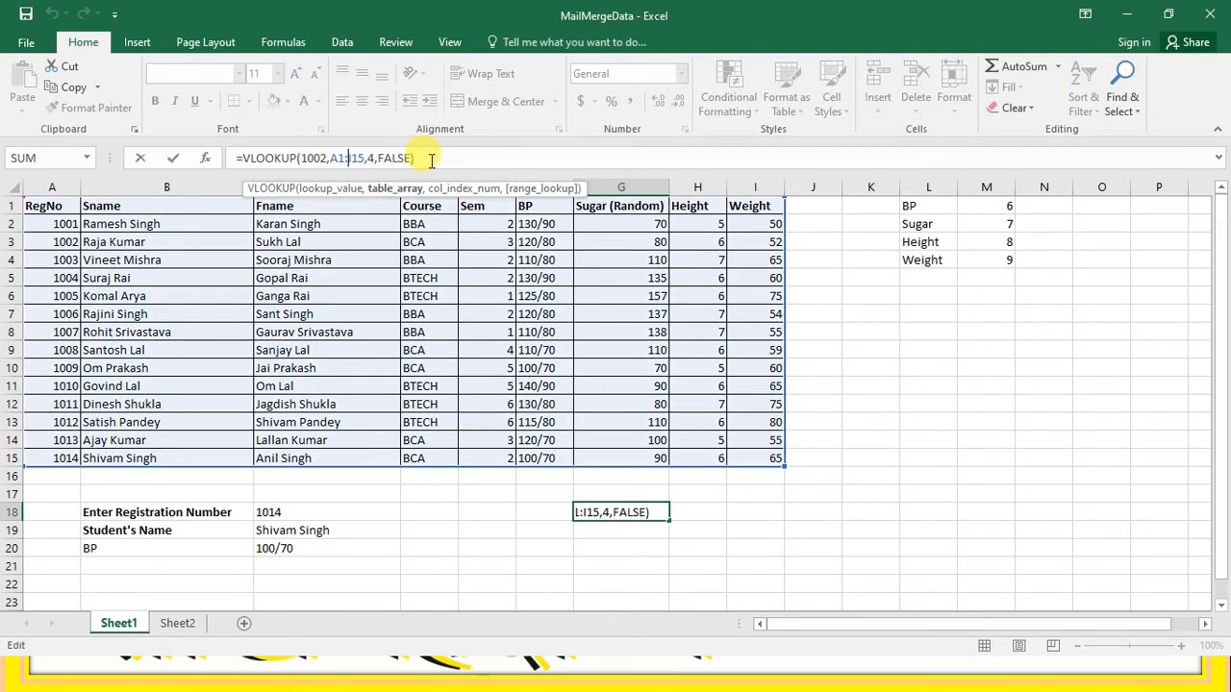
key(ctrl+Return)
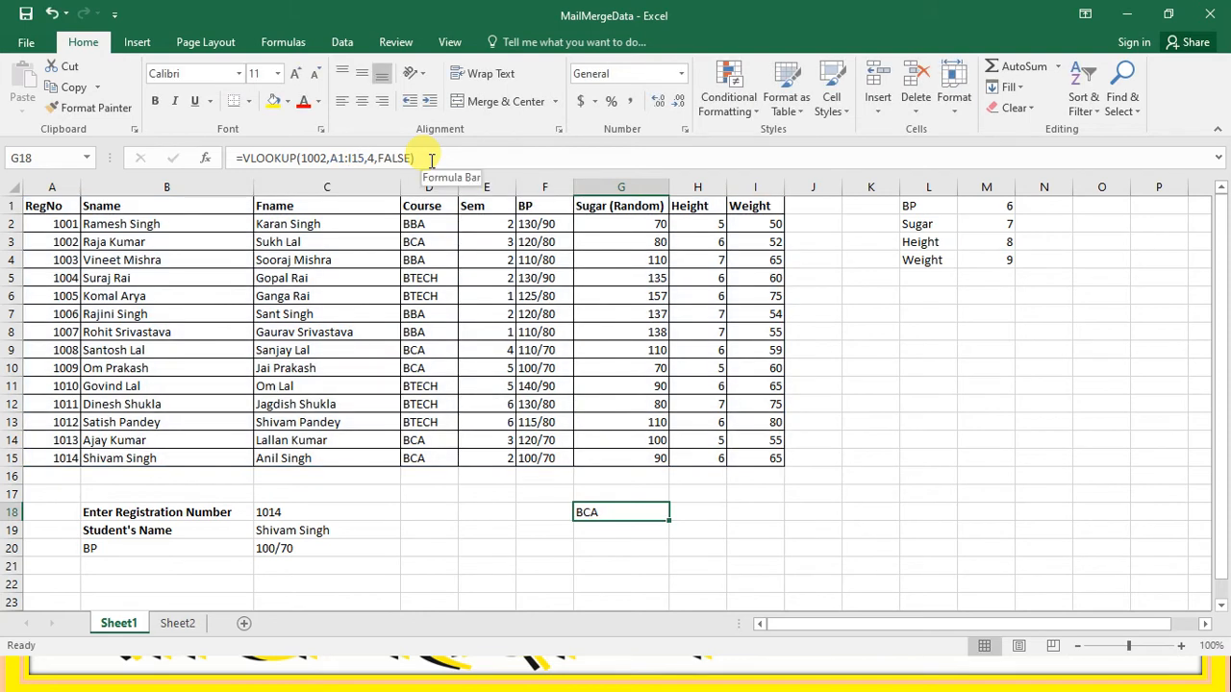
Step: Replace the fixed lookup value 1002 in G18's VLOOKUP formula with a reference to cell G17
click(431, 162)
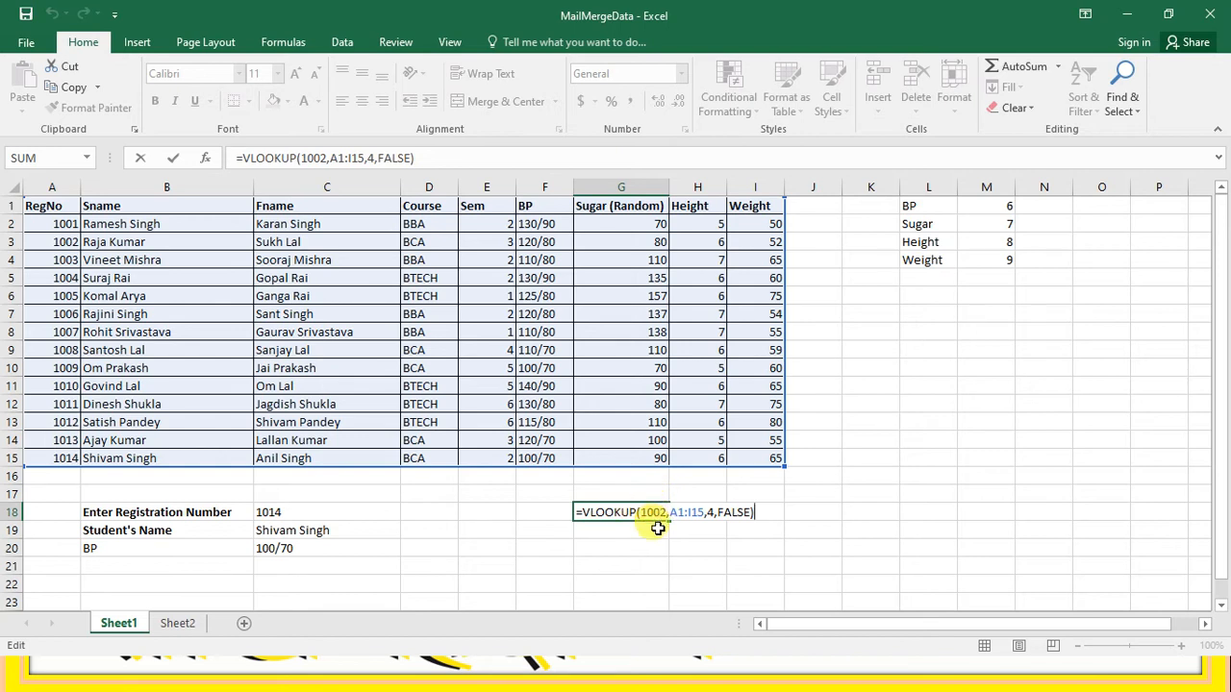
key(Left)
key(Left)
key(Left)
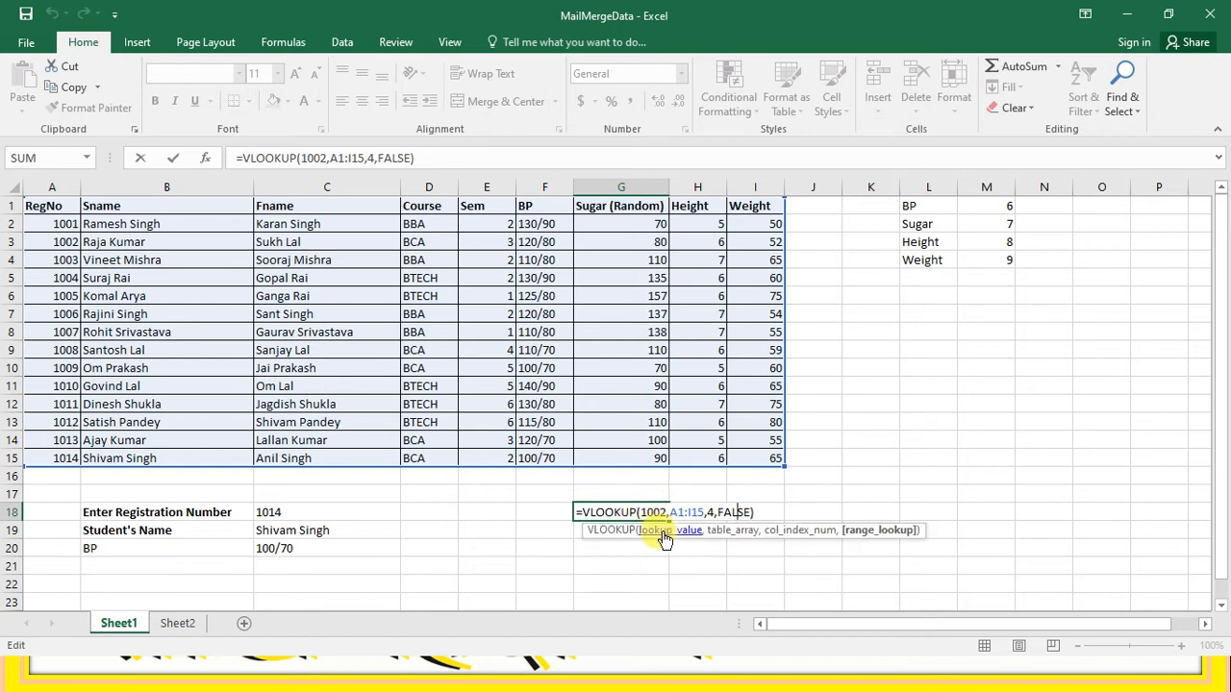
key(Left)
key(Left)
key(Left)
key(Left)
key(Left)
key(Left)
key(Left)
key(Left)
key(Left)
key(Left)
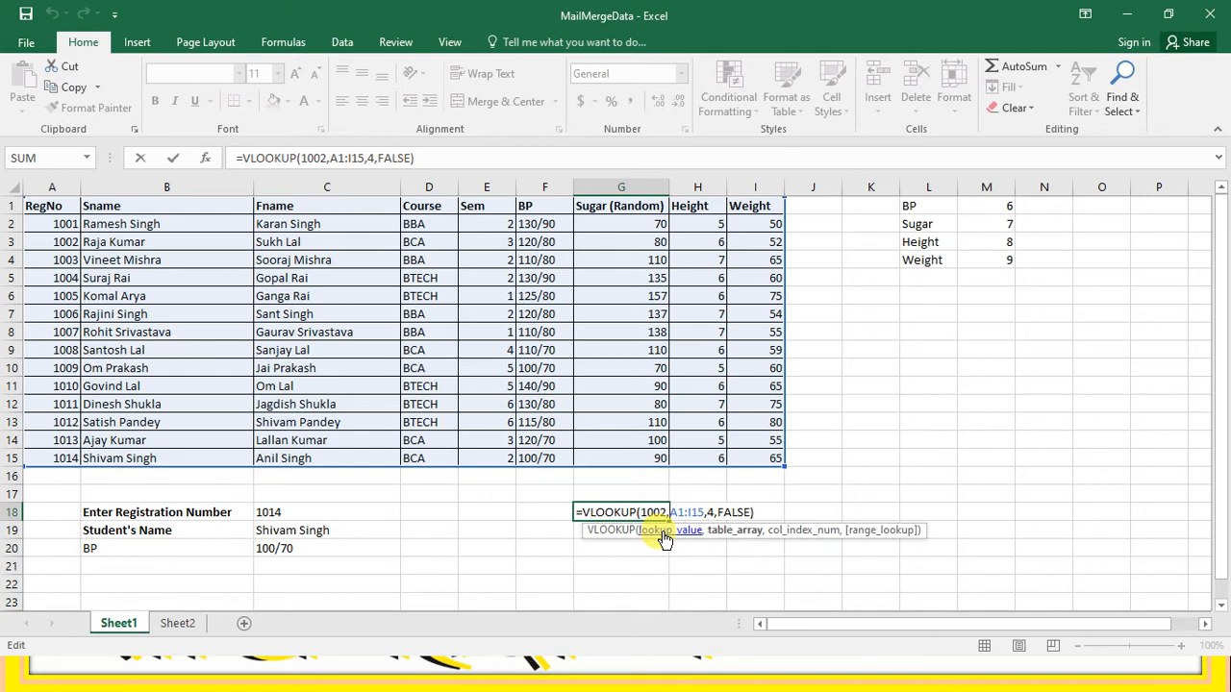
key(BackSpace)
key(BackSpace)
key(BackSpace)
key(BackSpace)
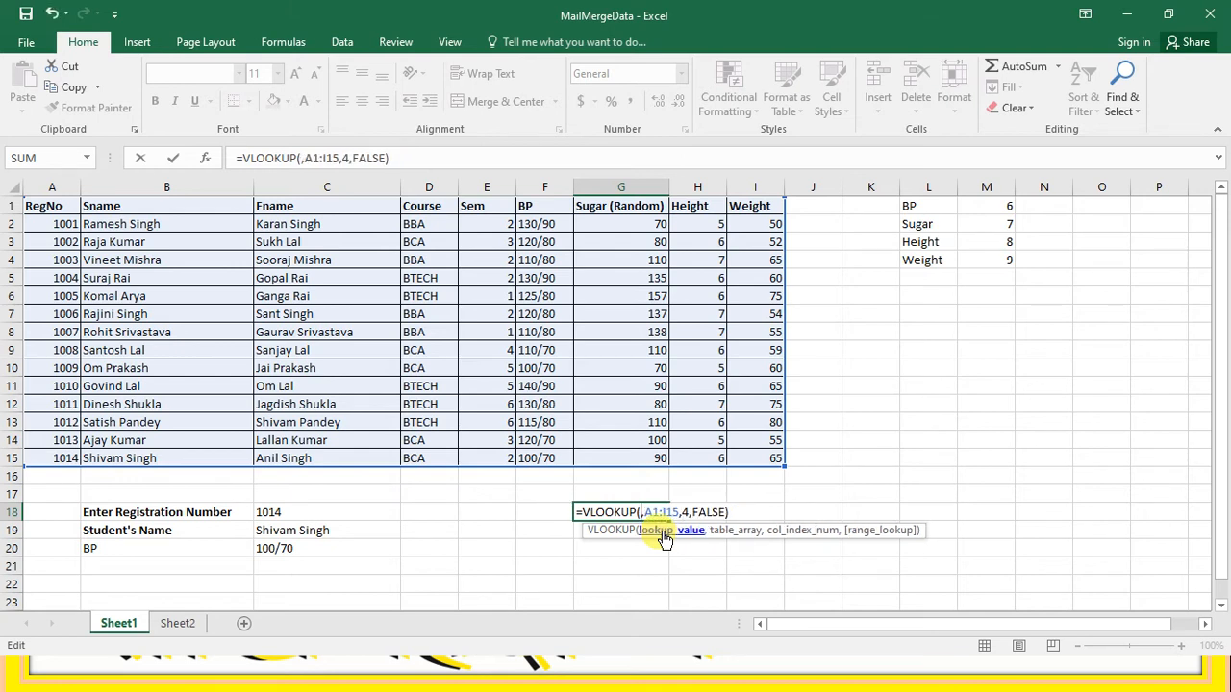
click(642, 493)
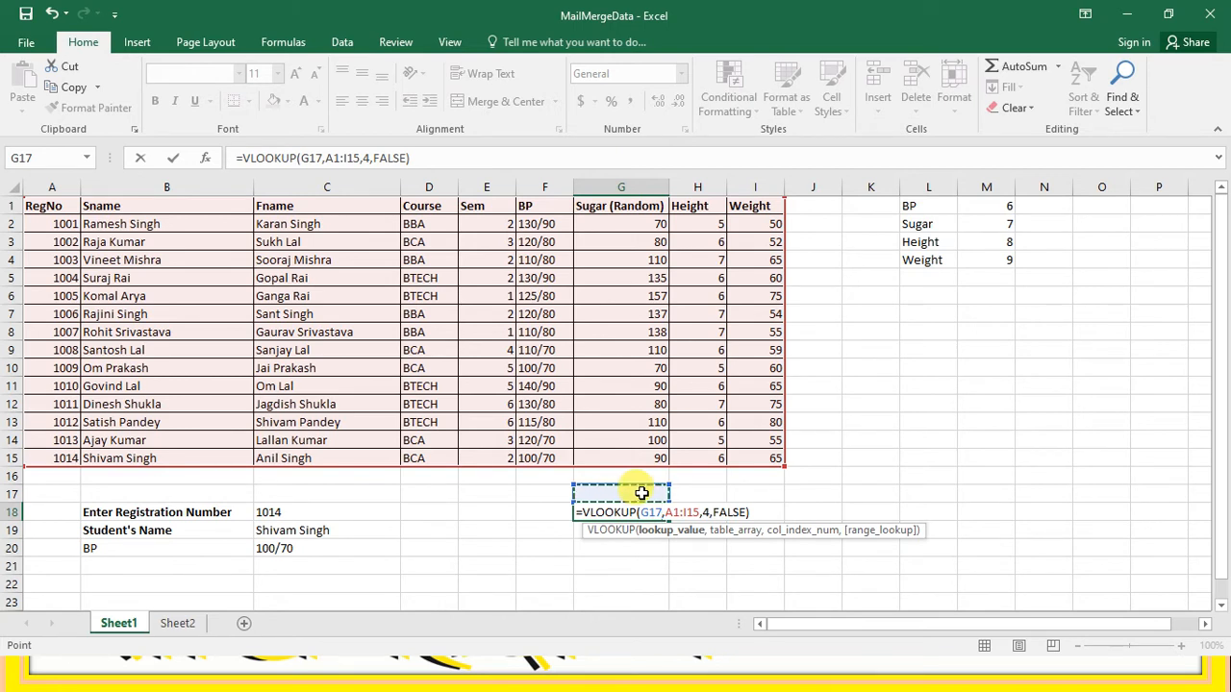
key(Return)
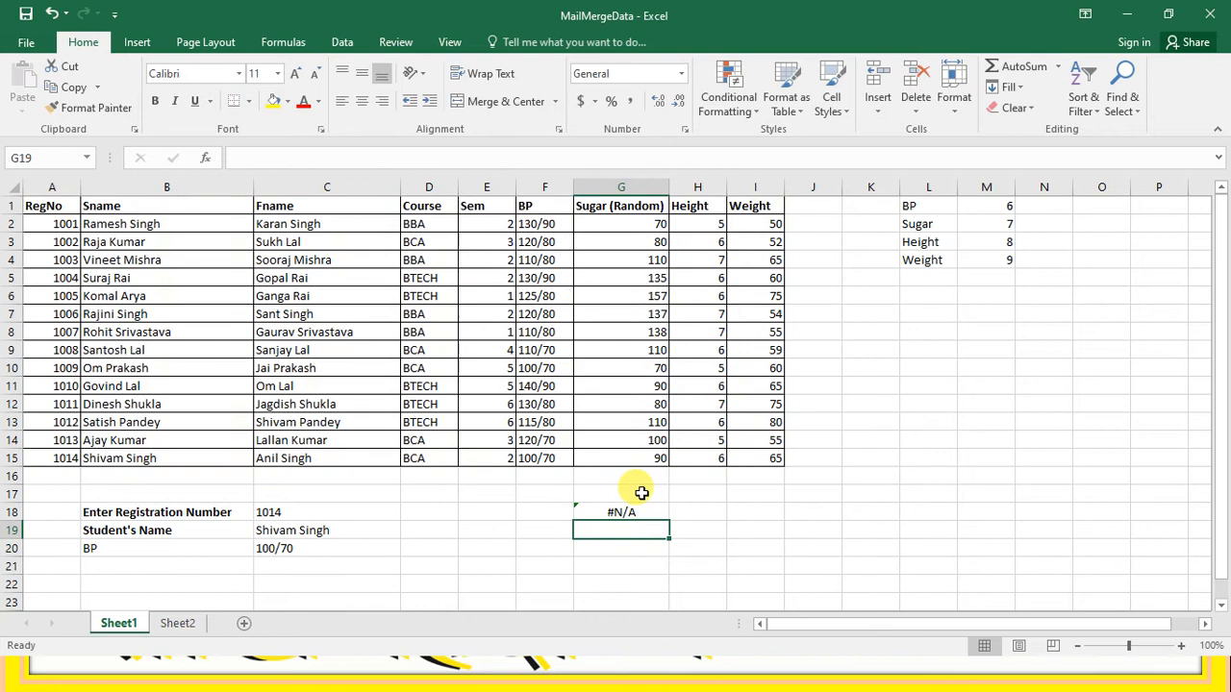
Step: Enter registration number 1001 in cell G17 to test the lookup in G18
click(642, 493)
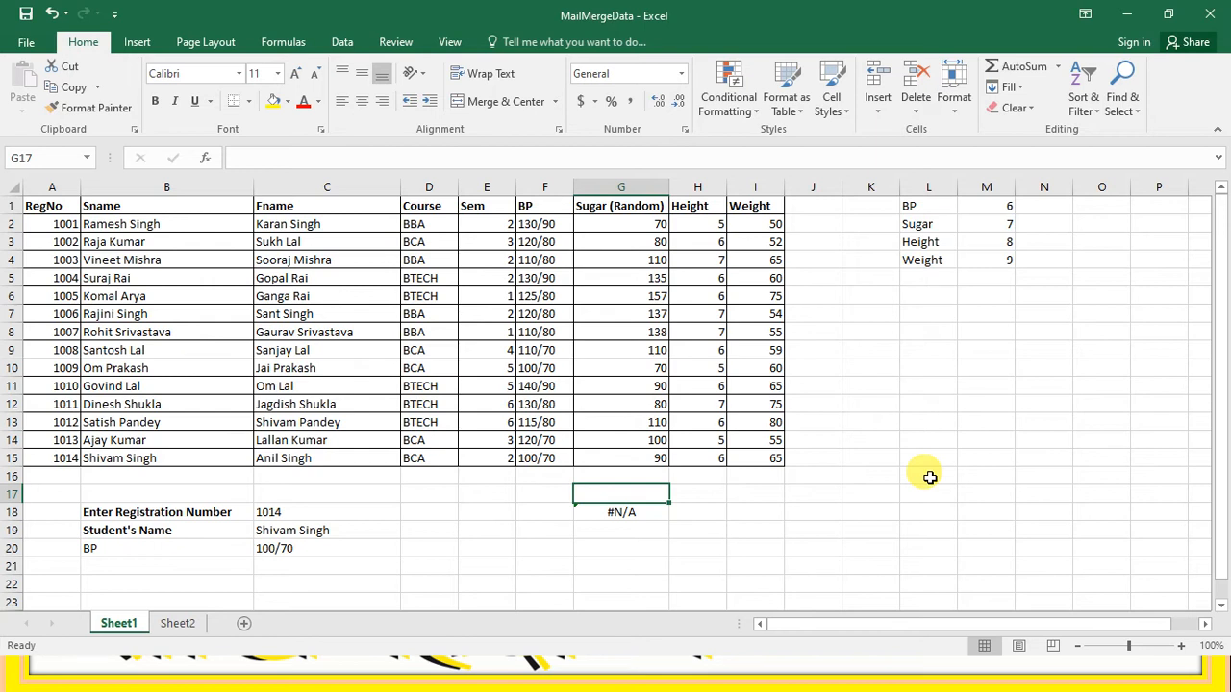
text(1001)
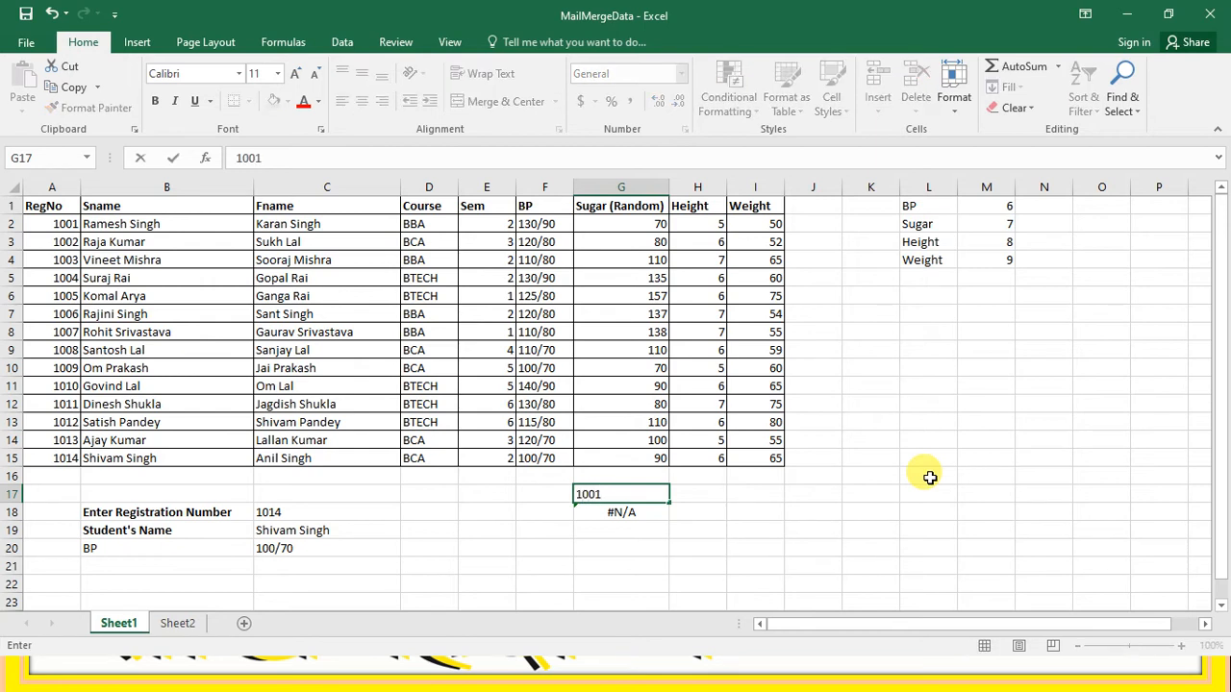
key(Return)
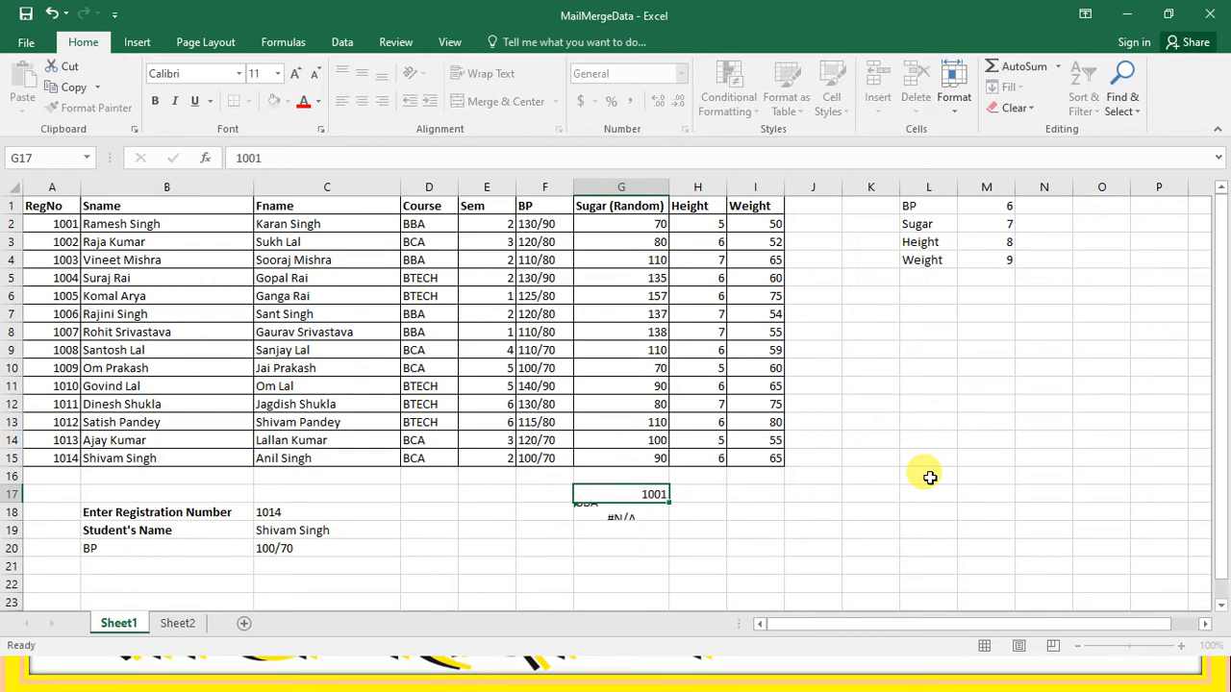
Step: Change the registration number in cell G17 to 1013
key(Up)
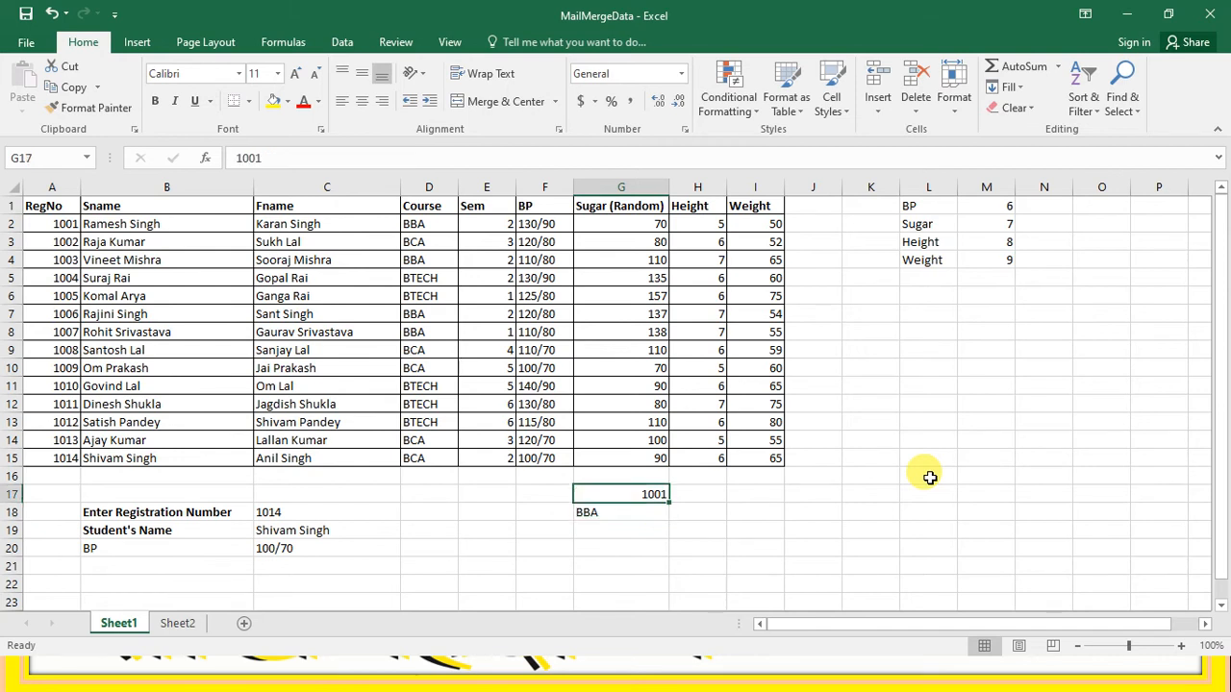
text(1013)
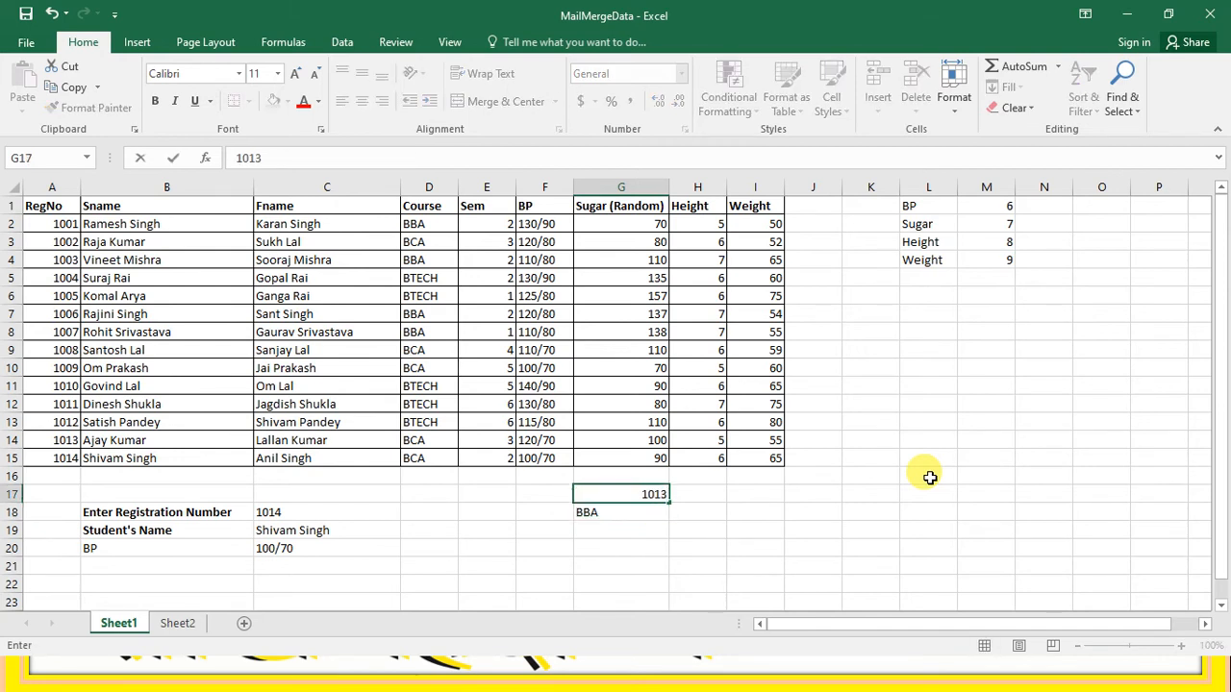
key(Return)
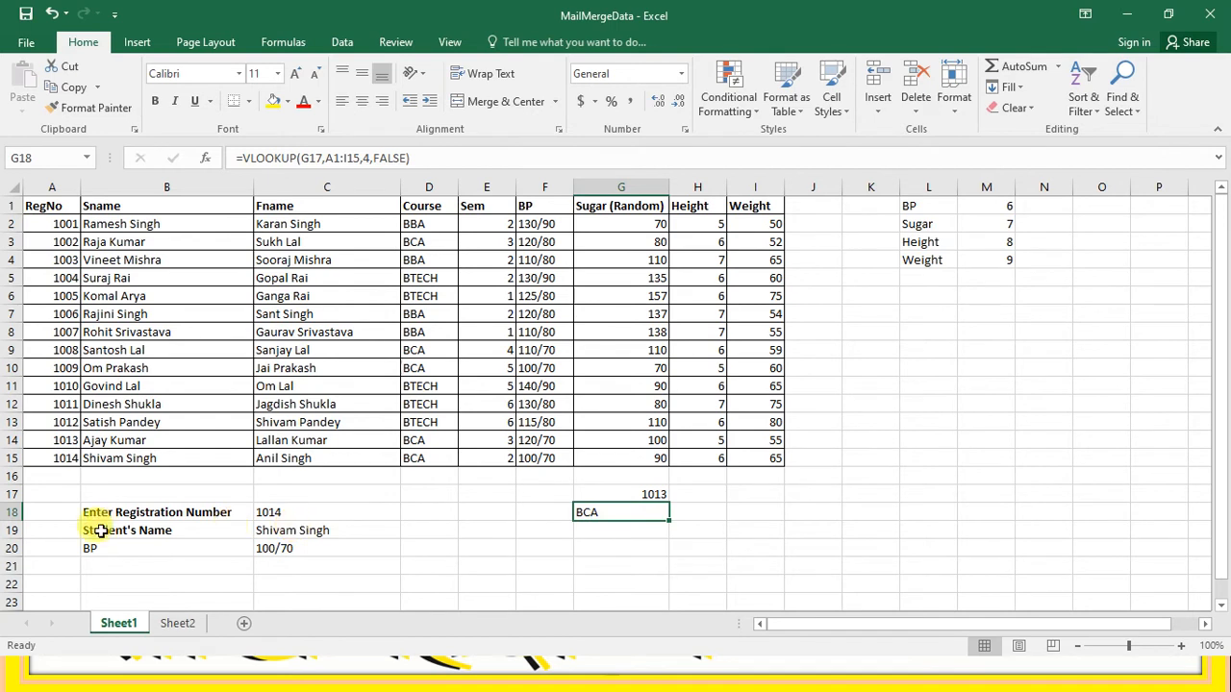
Step: Examine the registration number cell C18 and the lookup formulas for the student's name in C19 and BP in C20
click(297, 509)
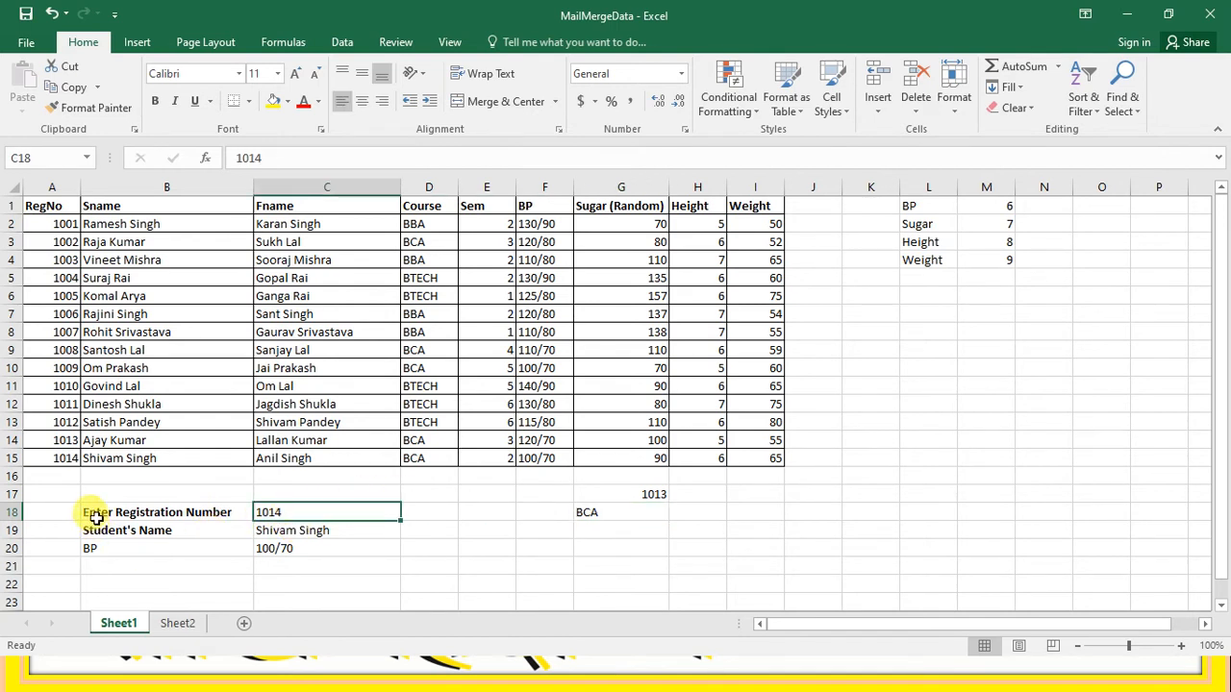
click(274, 534)
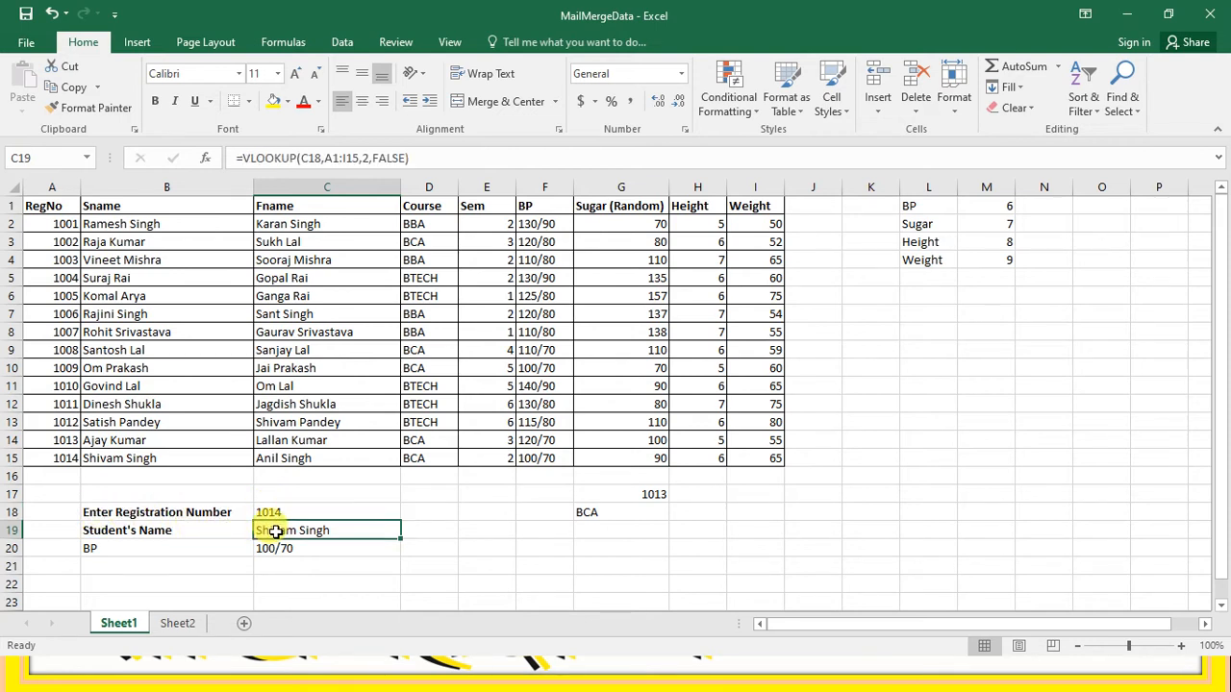
click(274, 549)
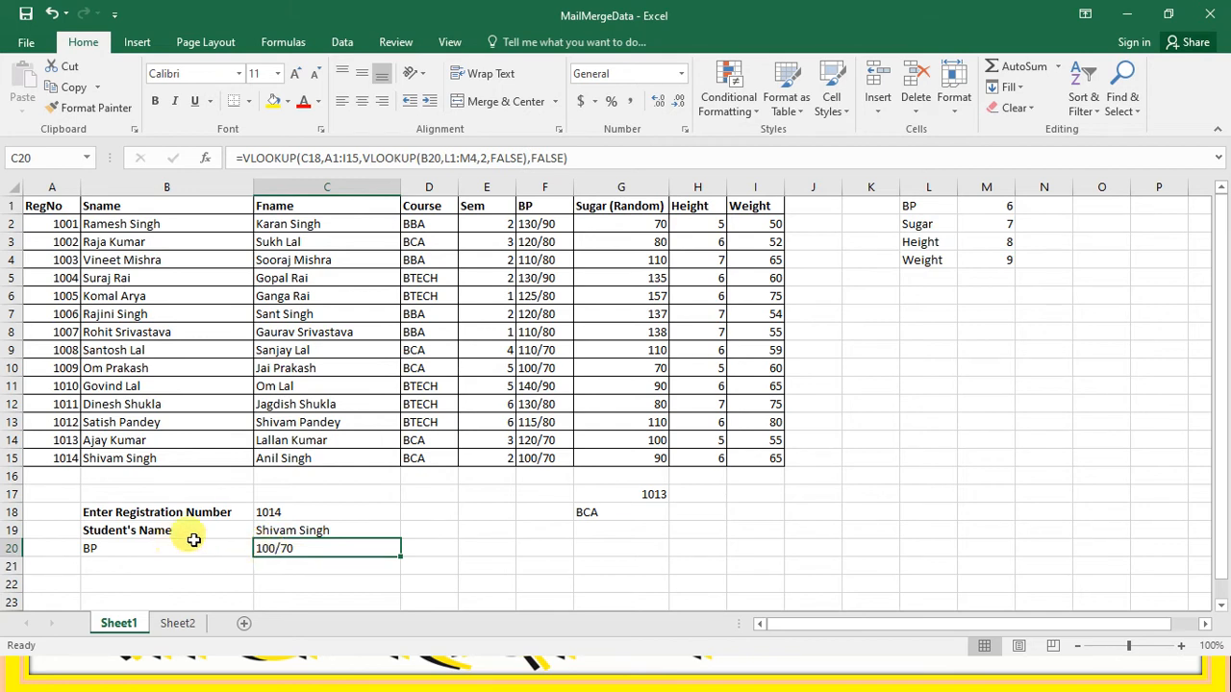
Step: Set the registration number in cell C18 to 1001 to test the student's name and BP lookups
click(287, 513)
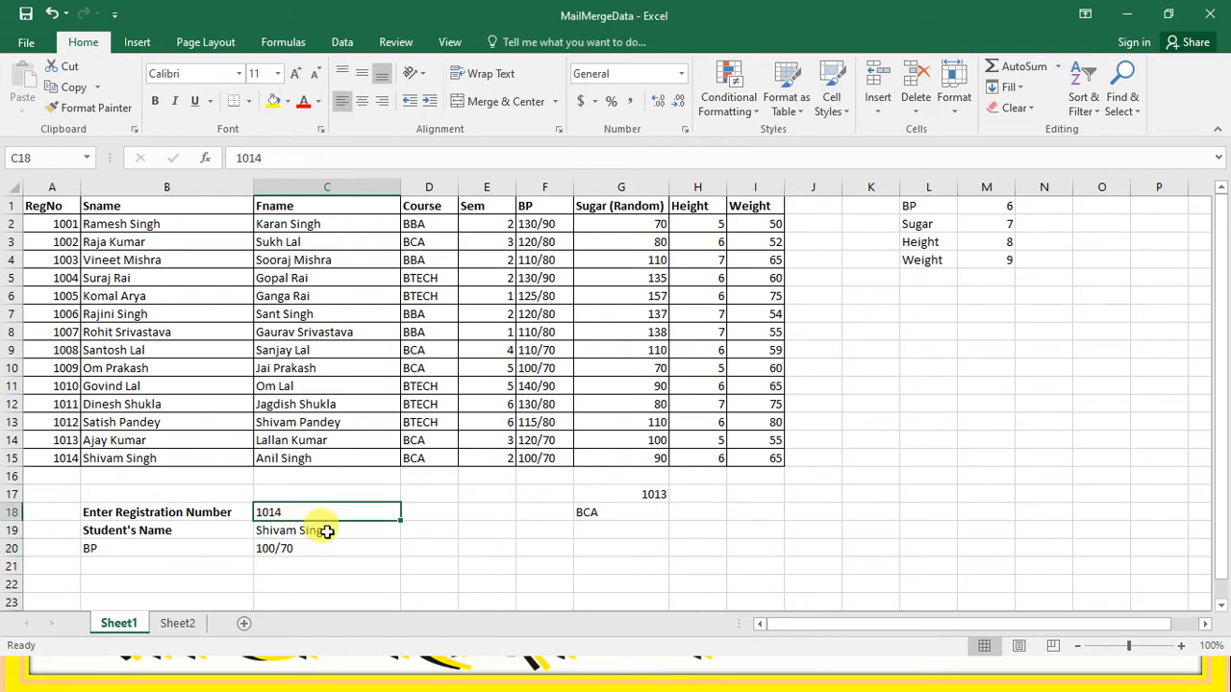
click(327, 532)
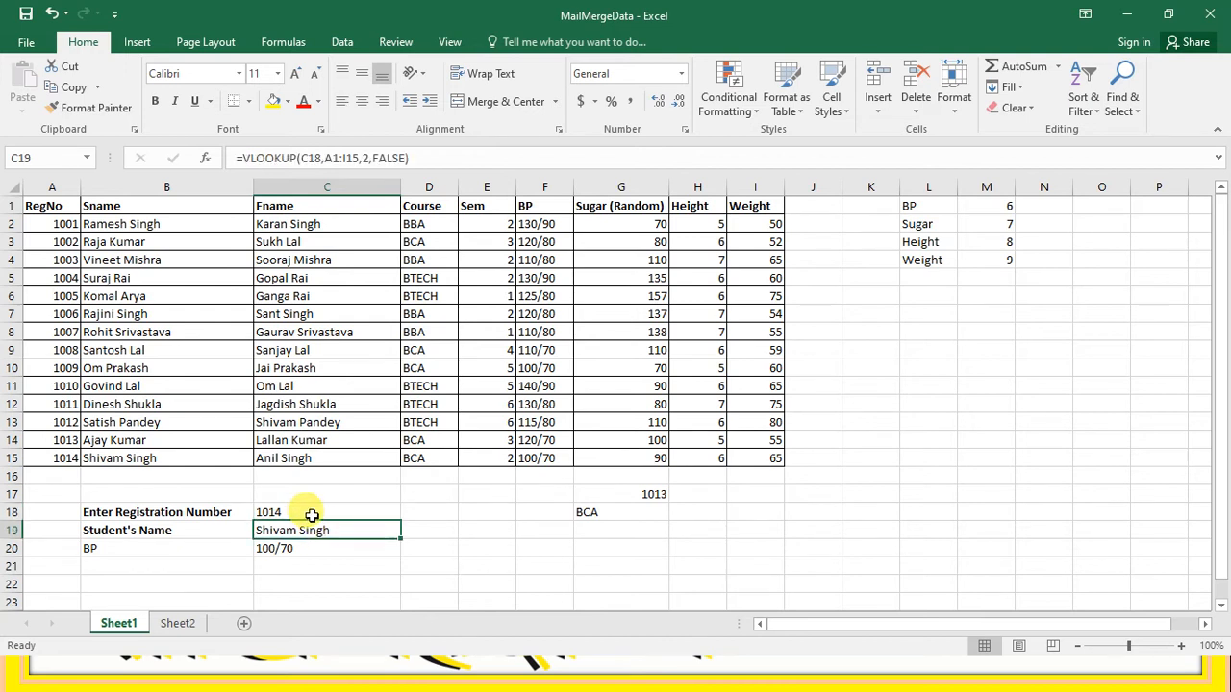
click(311, 515)
text(1001)
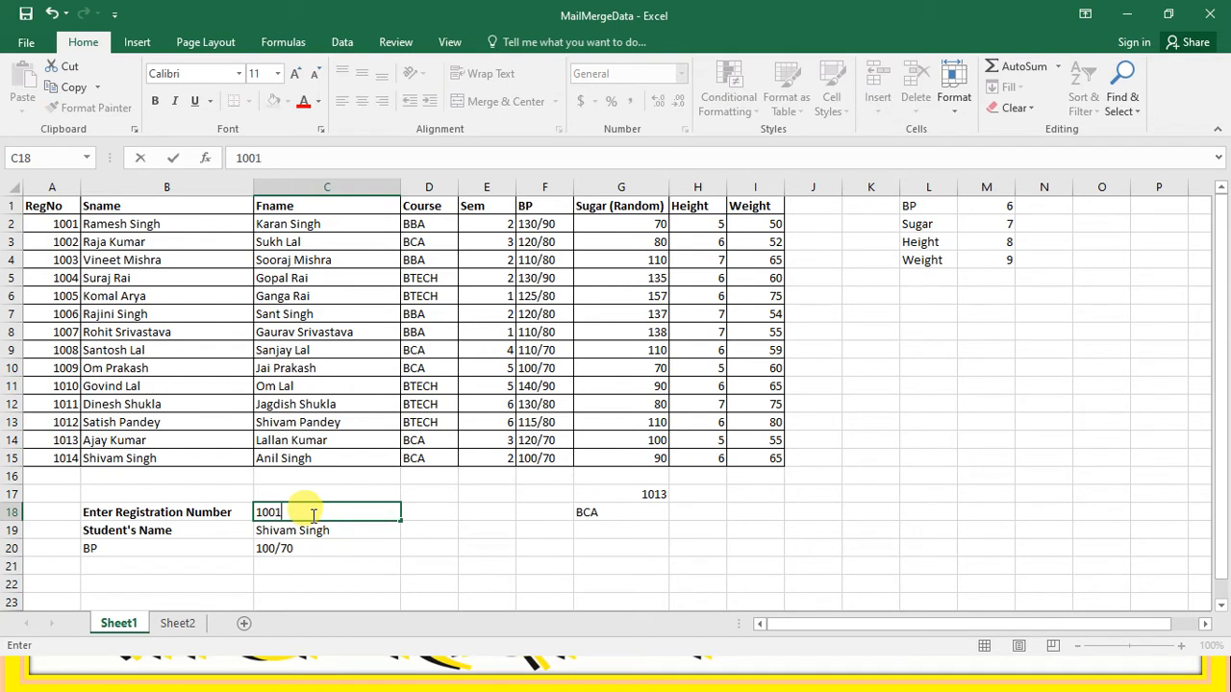
key(Return)
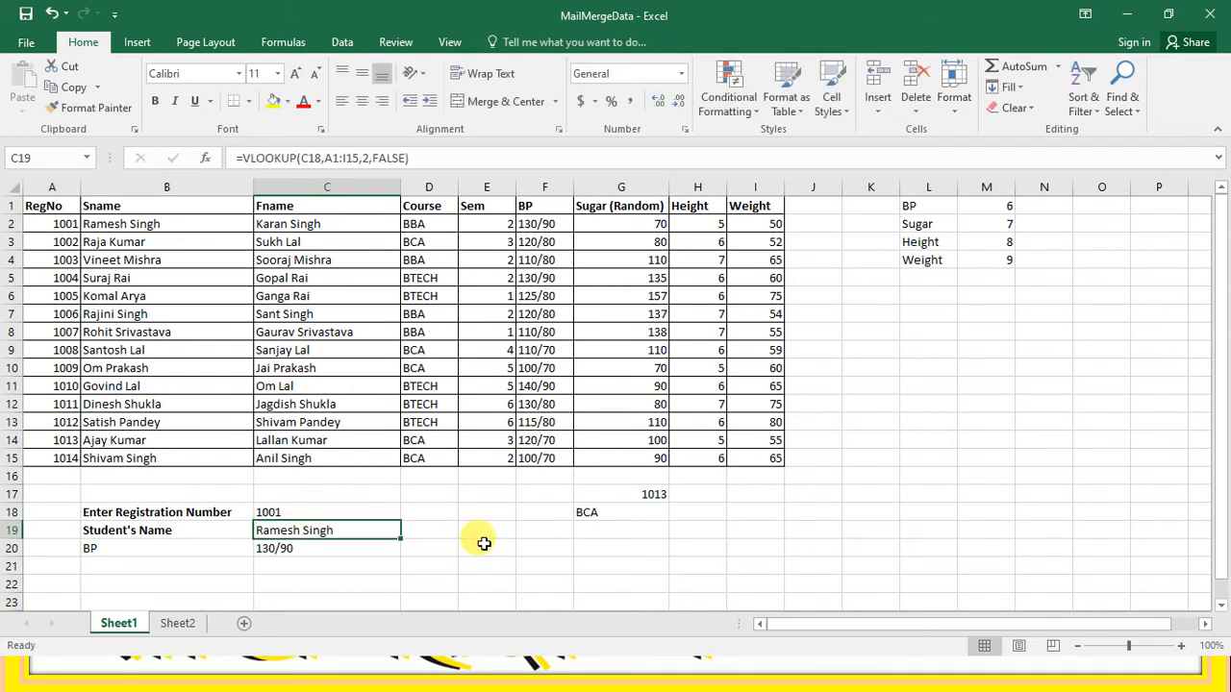
Step: Examine the arguments of the VLOOKUP formula in C19 that retrieves the student's name
key(F2)
key(Left)
key(Left)
key(Left)
key(Left)
key(Left)
key(Left)
key(Left)
key(Left)
key(Left)
key(Left)
key(Left)
key(Left)
key(Left)
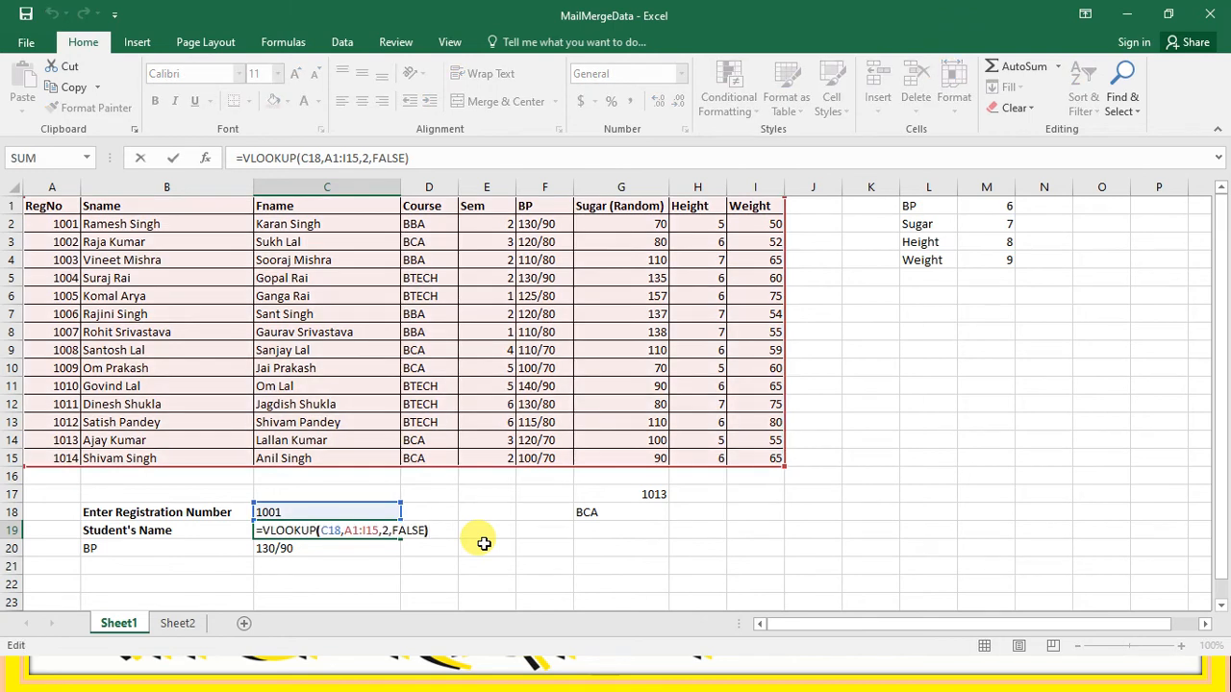
key(Left)
key(Left)
key(Left)
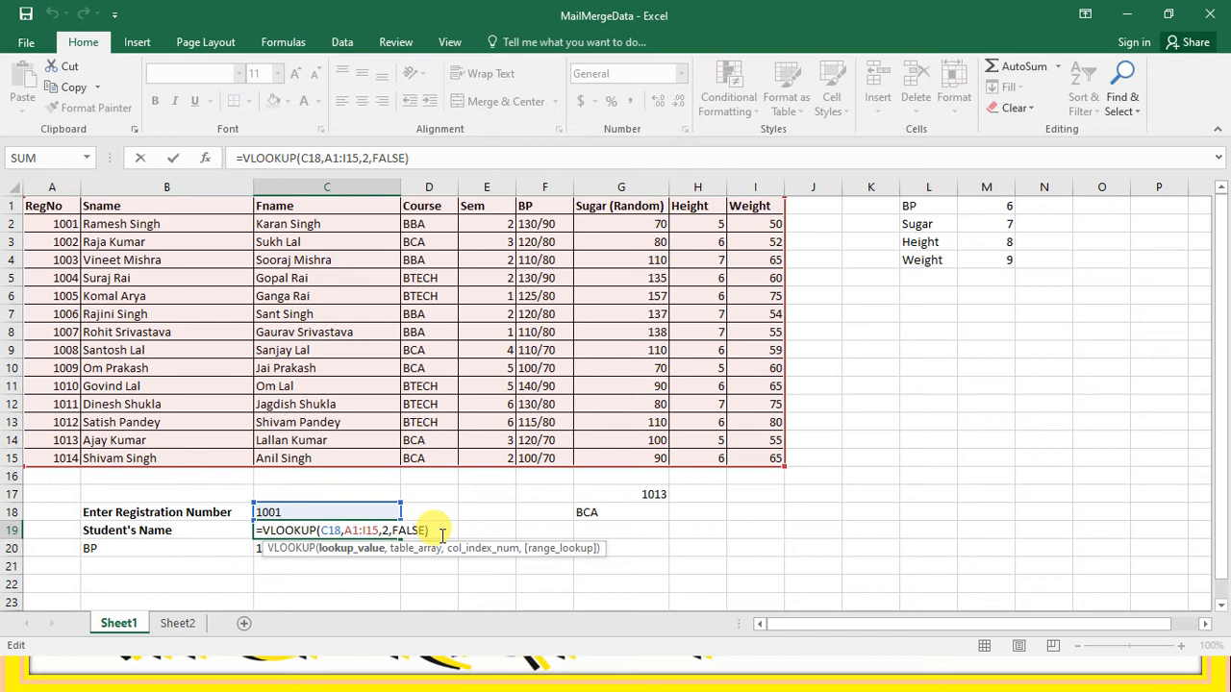
key(Home)
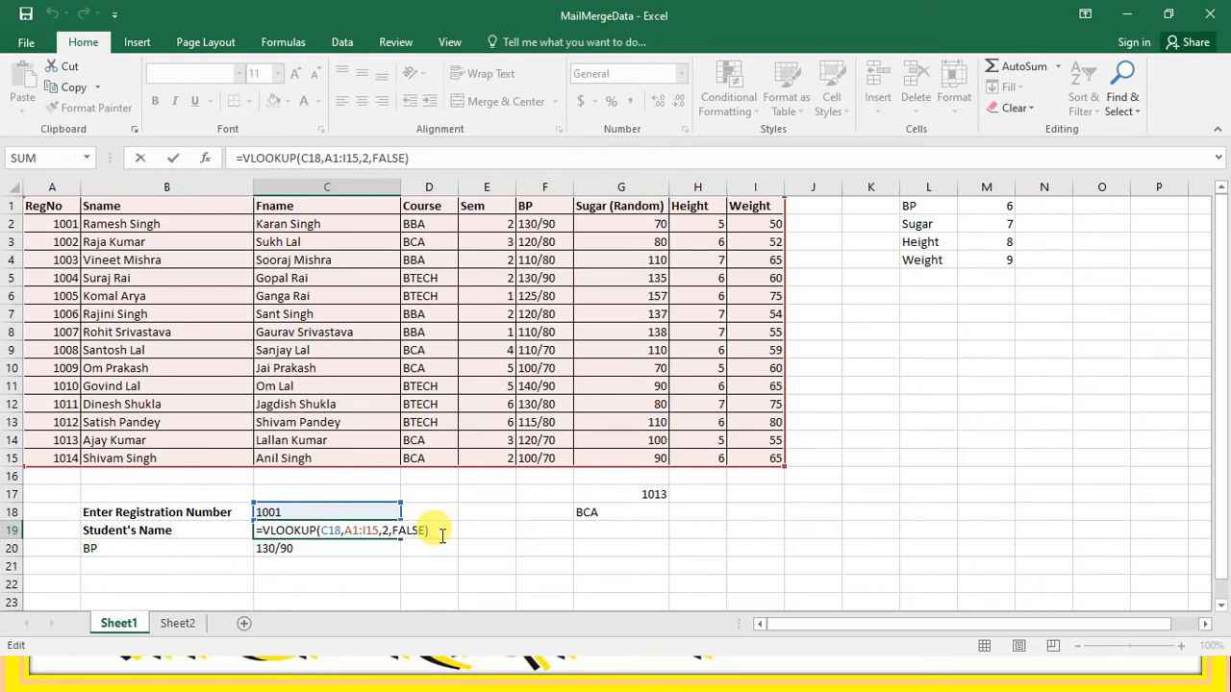
key(Return)
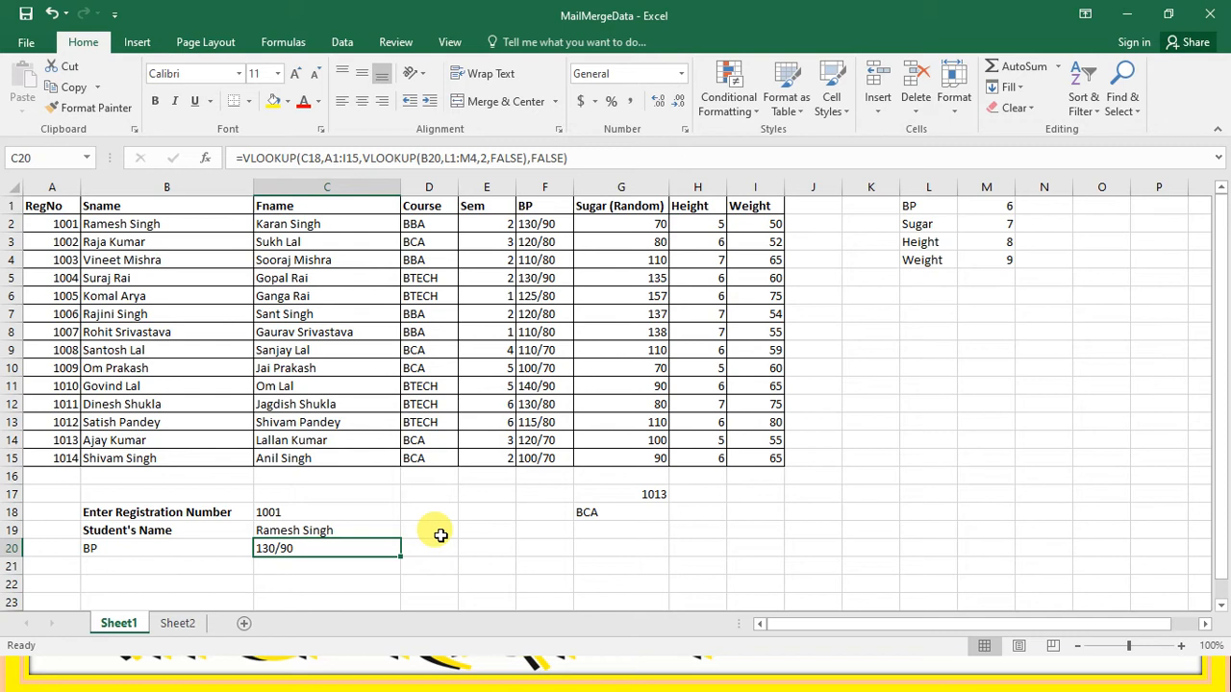
Step: Change the registration number in cell C18 to 1003
key(Up)
key(Up)
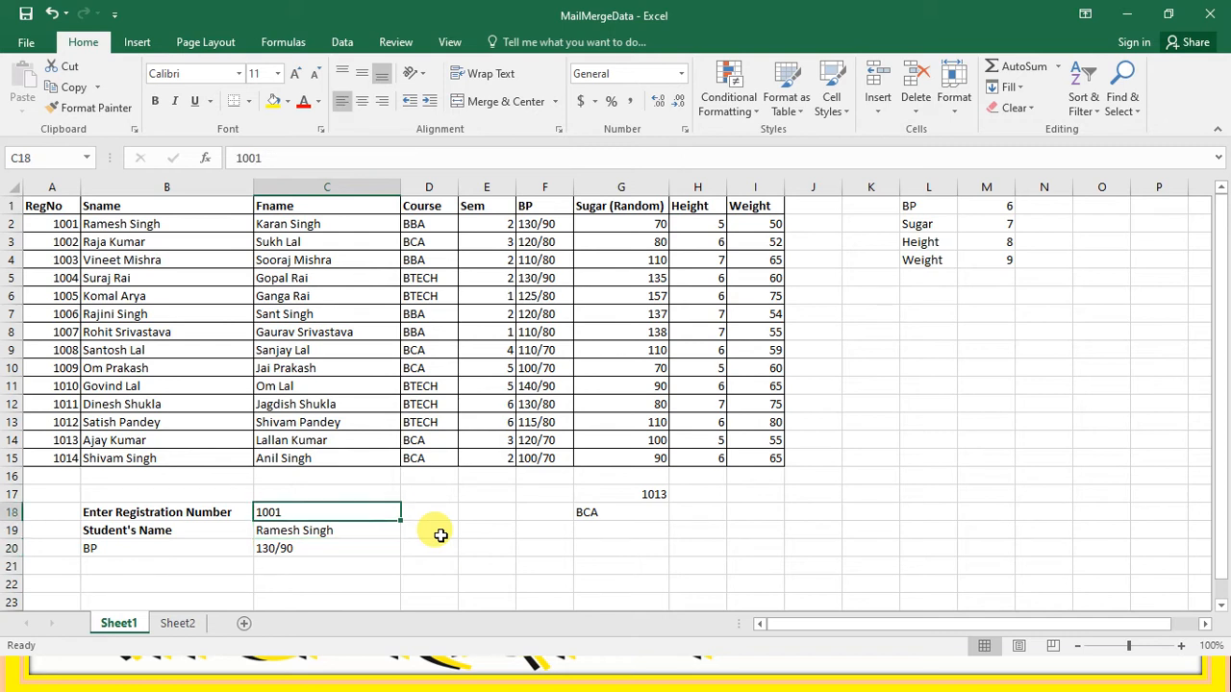
text(1003)
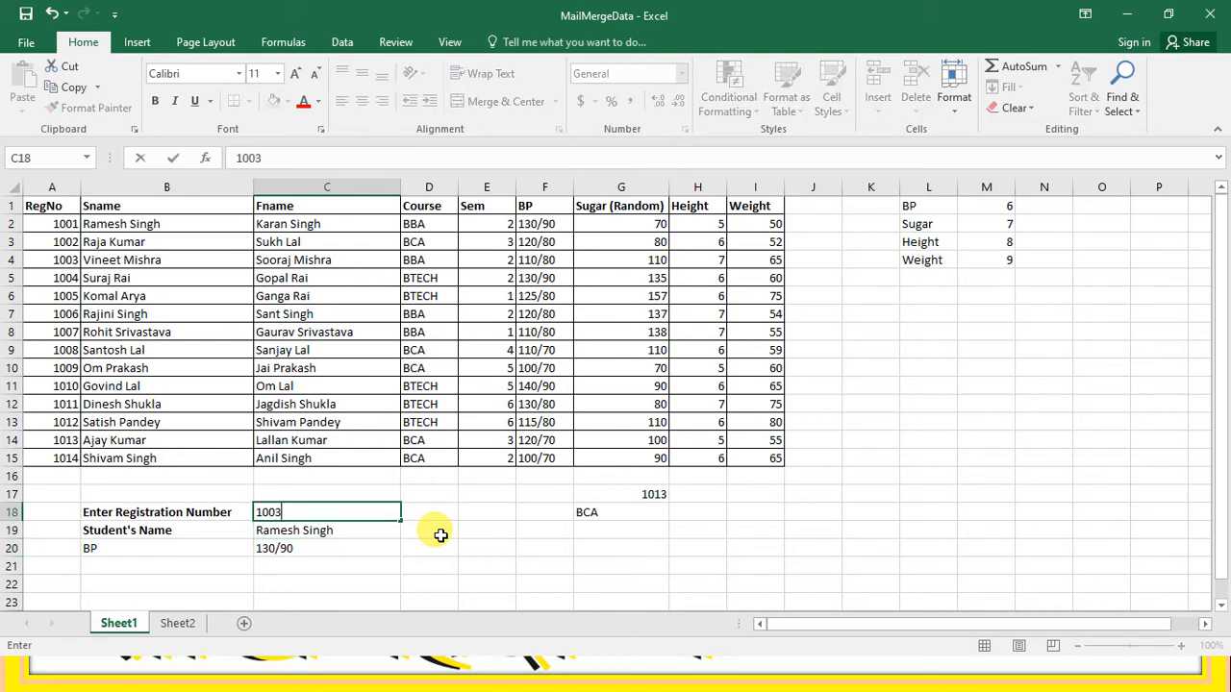
key(Return)
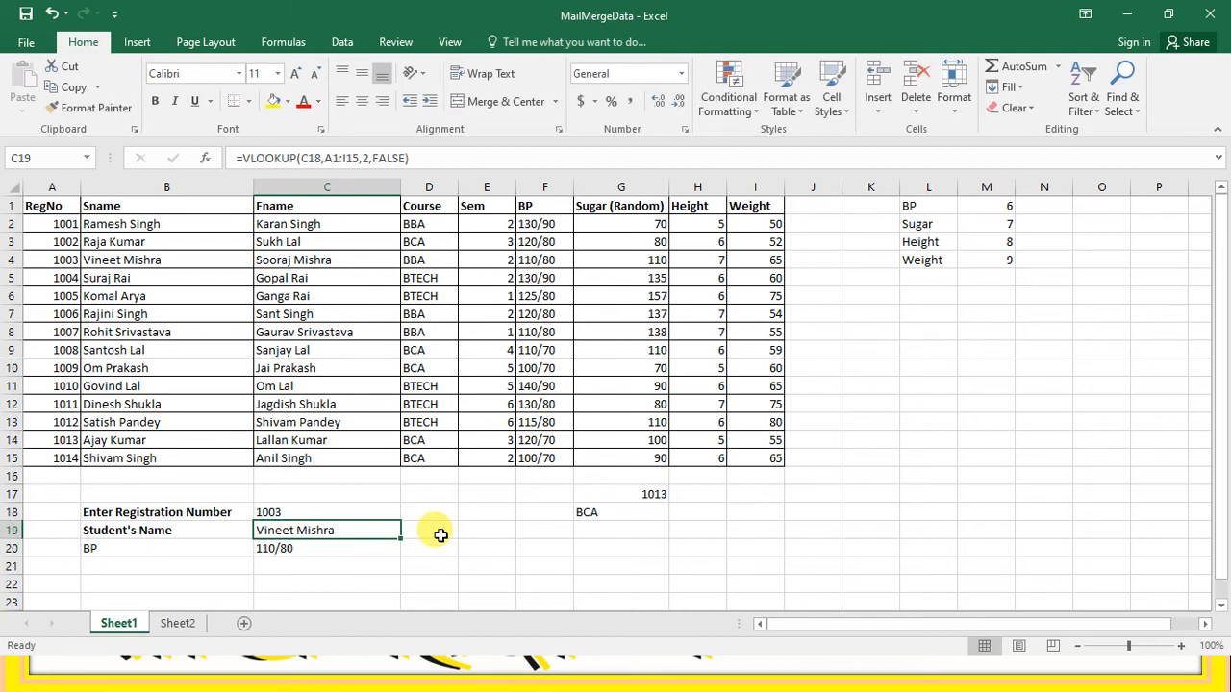
Step: Choose Sugar from the dropdown list in cell B20 to test the detail lookup in C20
key(Down)
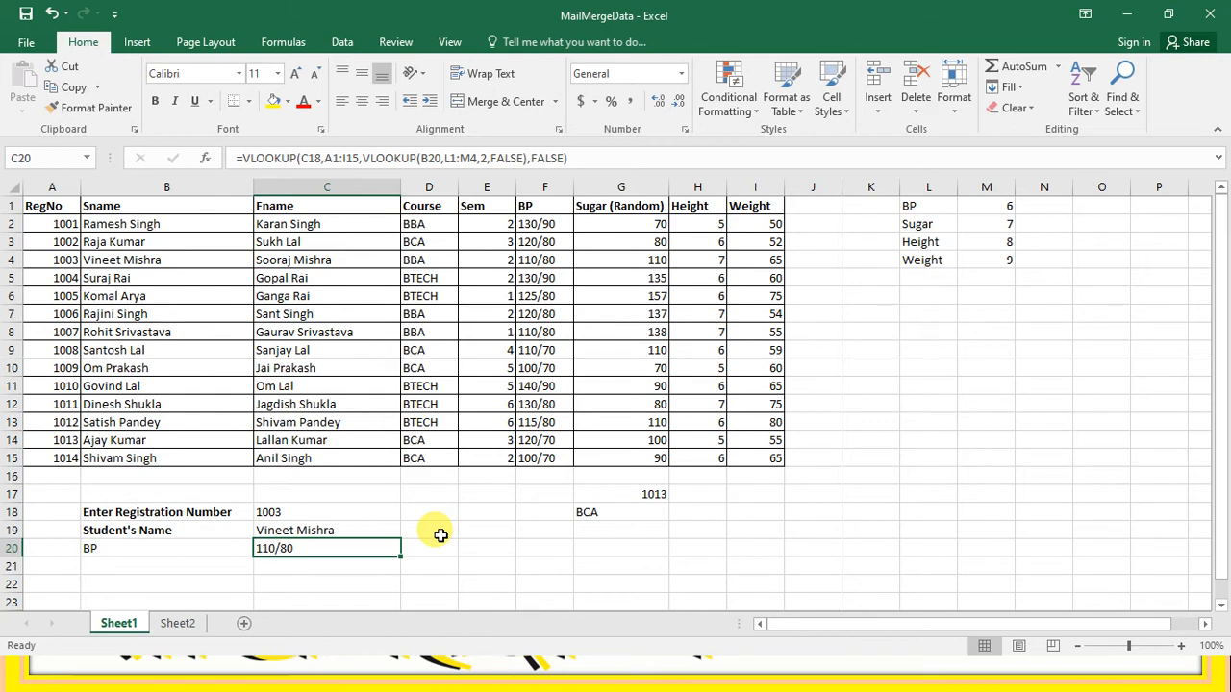
key(Up)
key(Left)
key(Down)
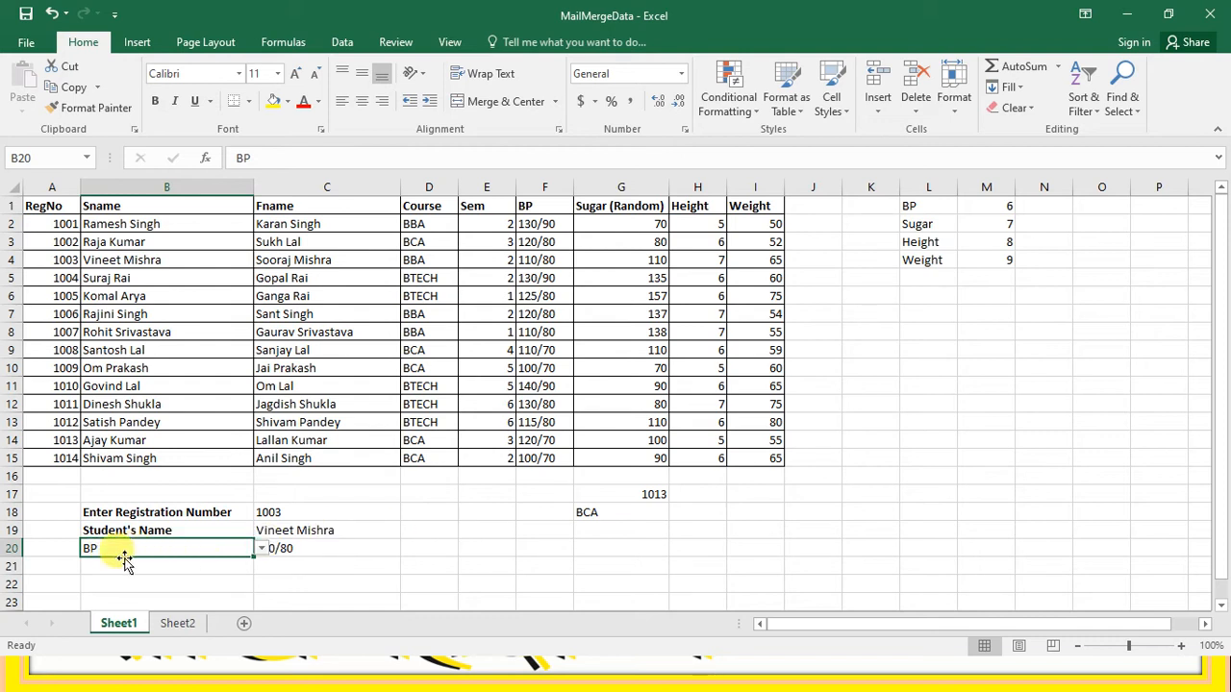
click(261, 549)
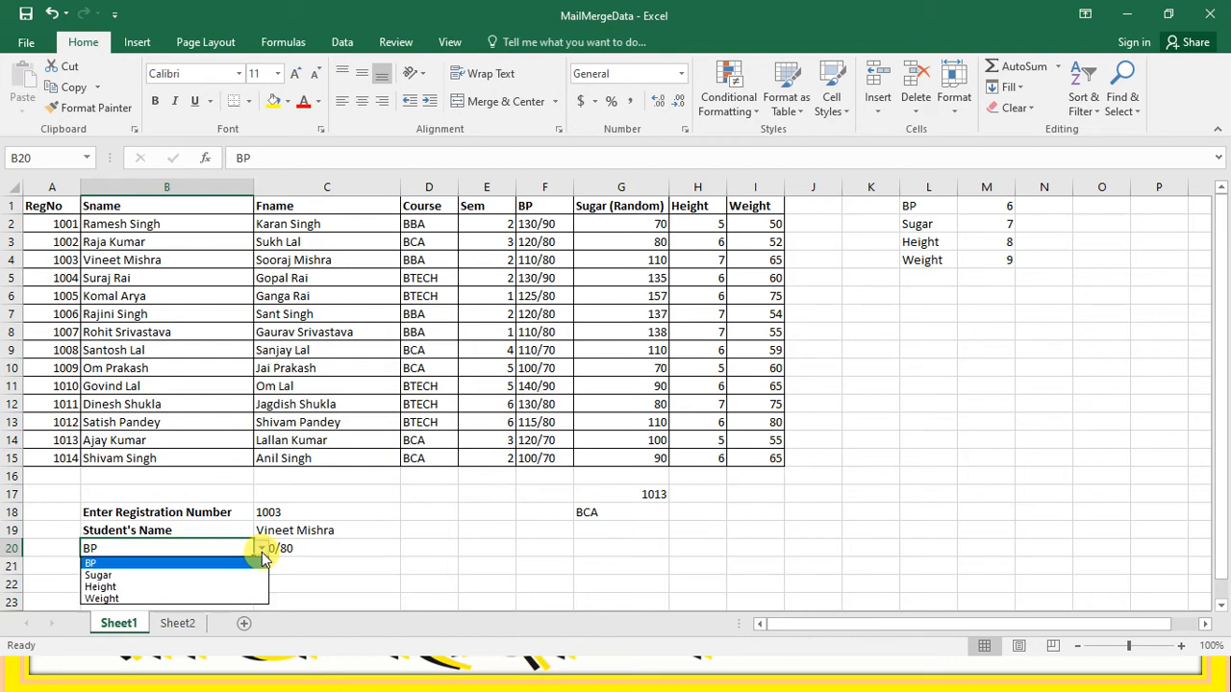
click(125, 576)
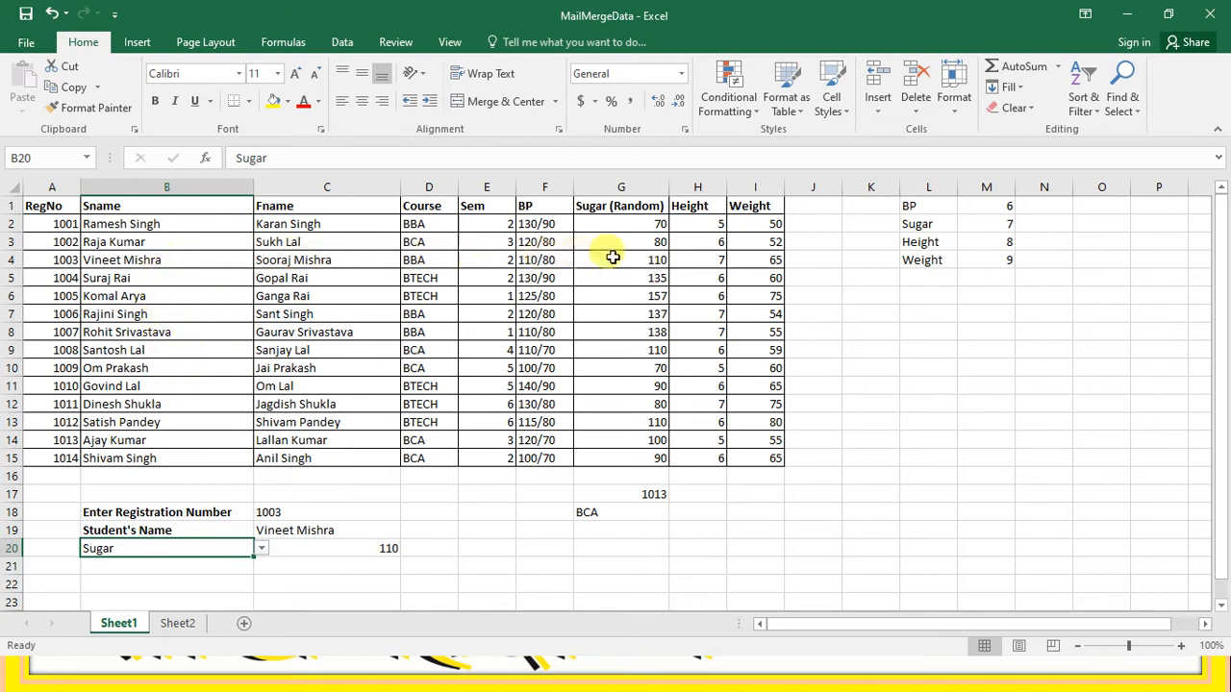
Step: Switch the dropdown selection in cell B20 back to BP
click(262, 548)
click(243, 564)
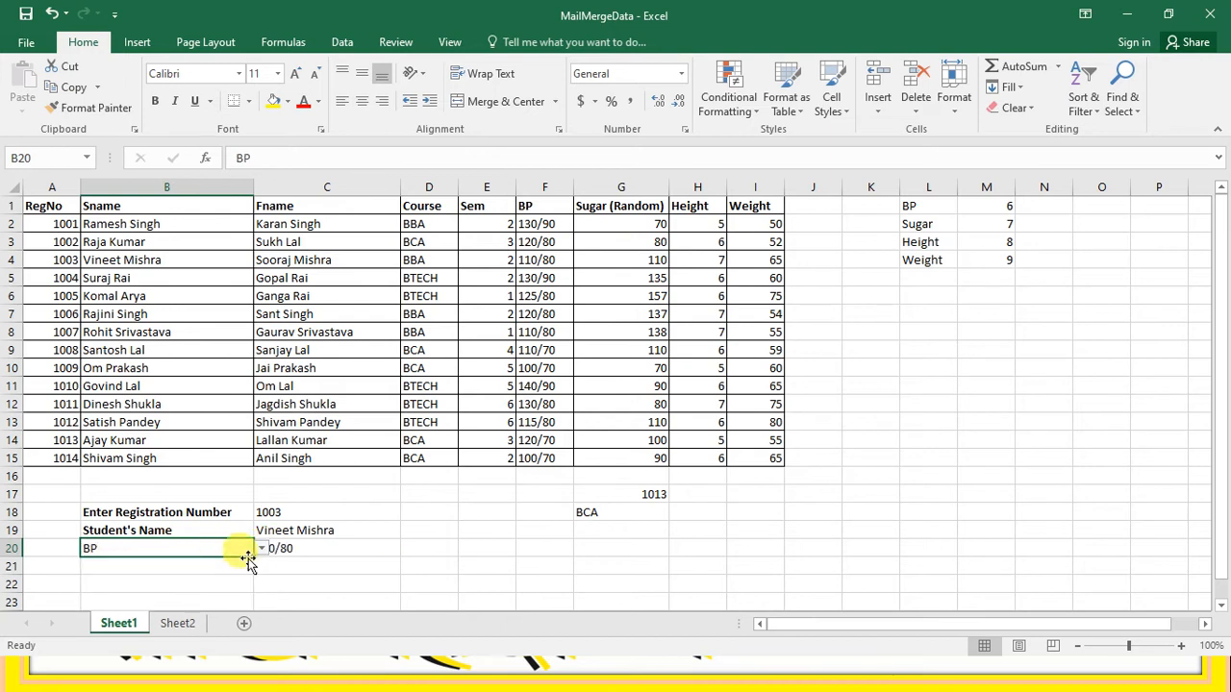
click(323, 585)
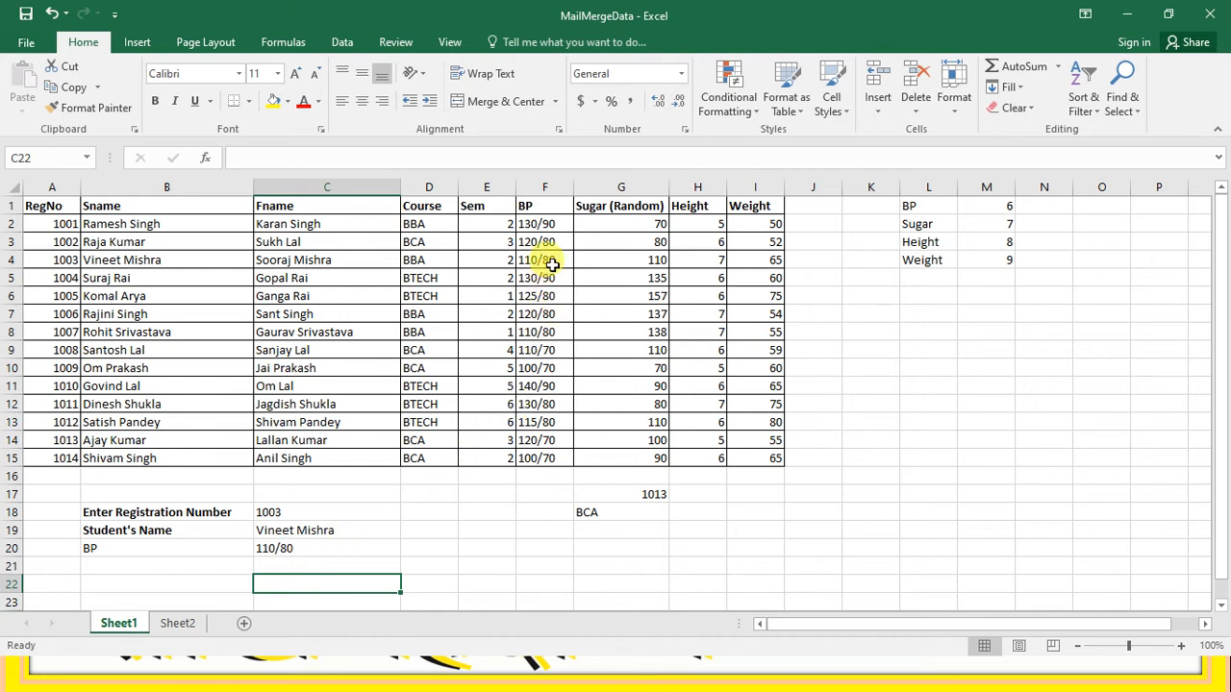
Step: Examine the dropdown options in B20 and the helper table in L1:M4 that pairs each detail with its column number
click(199, 552)
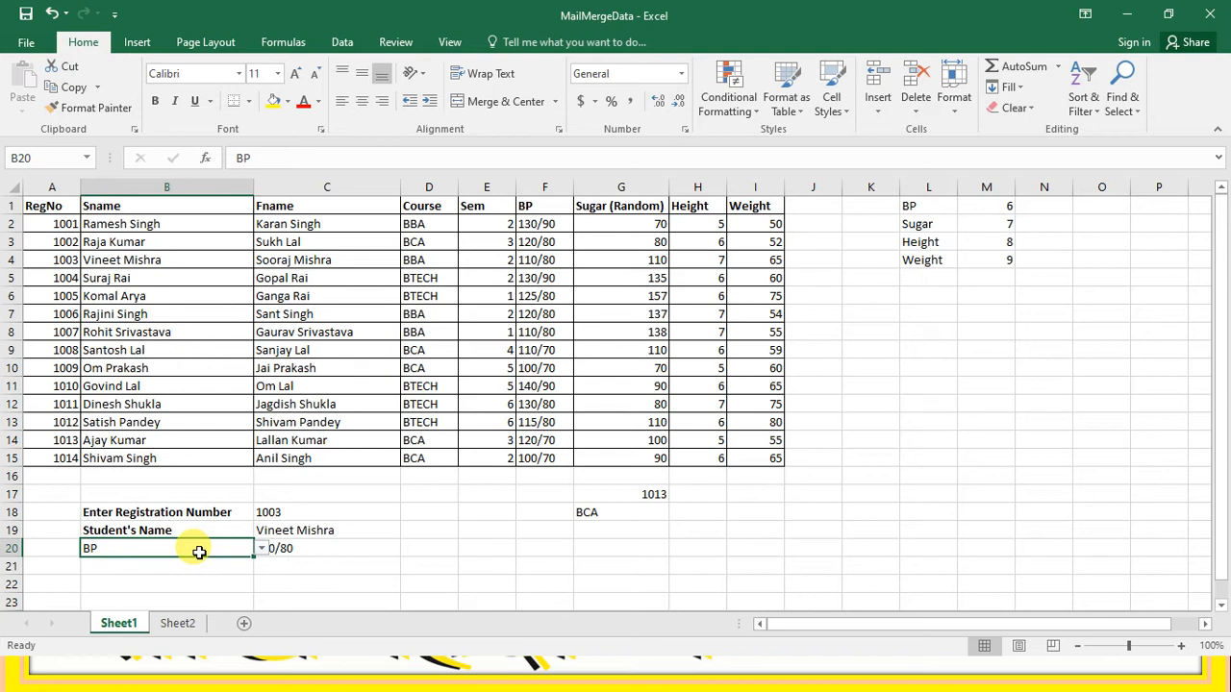
click(261, 548)
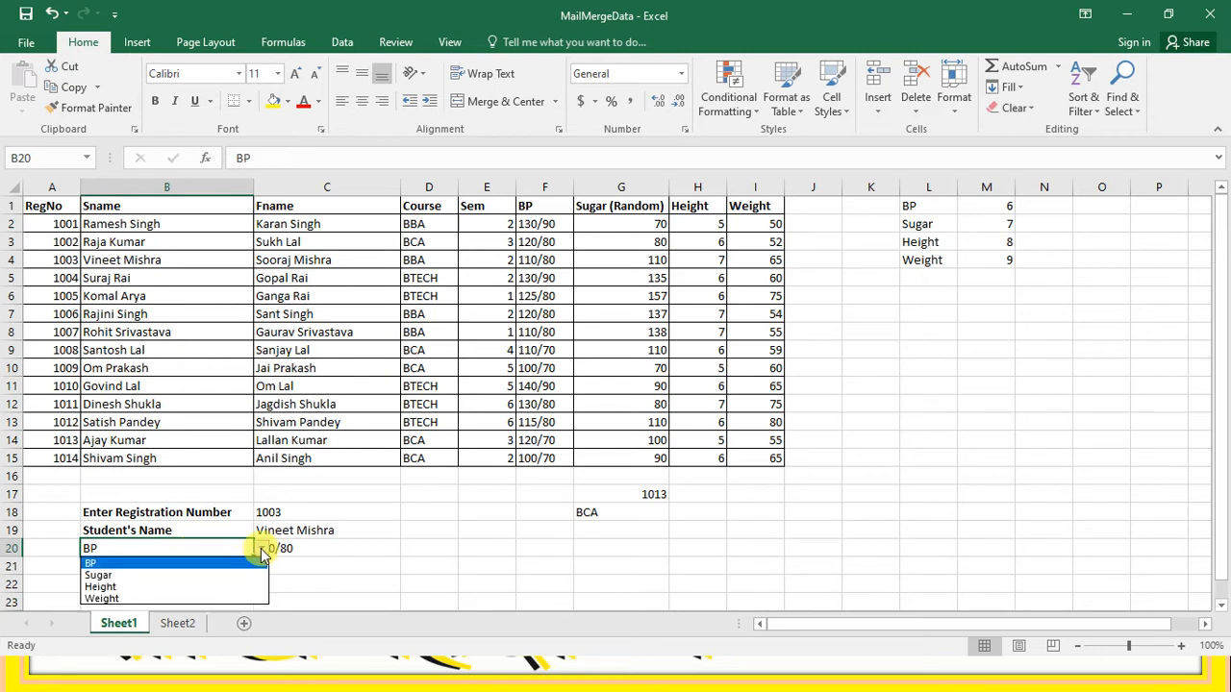
click(186, 550)
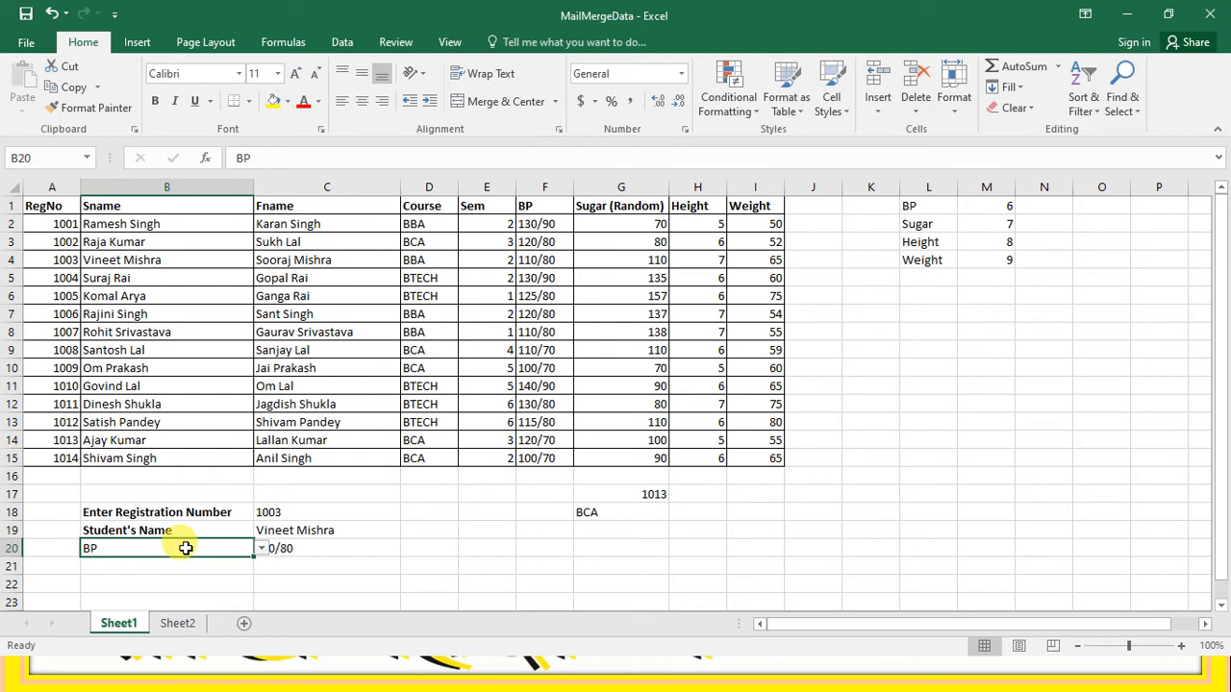
click(921, 210)
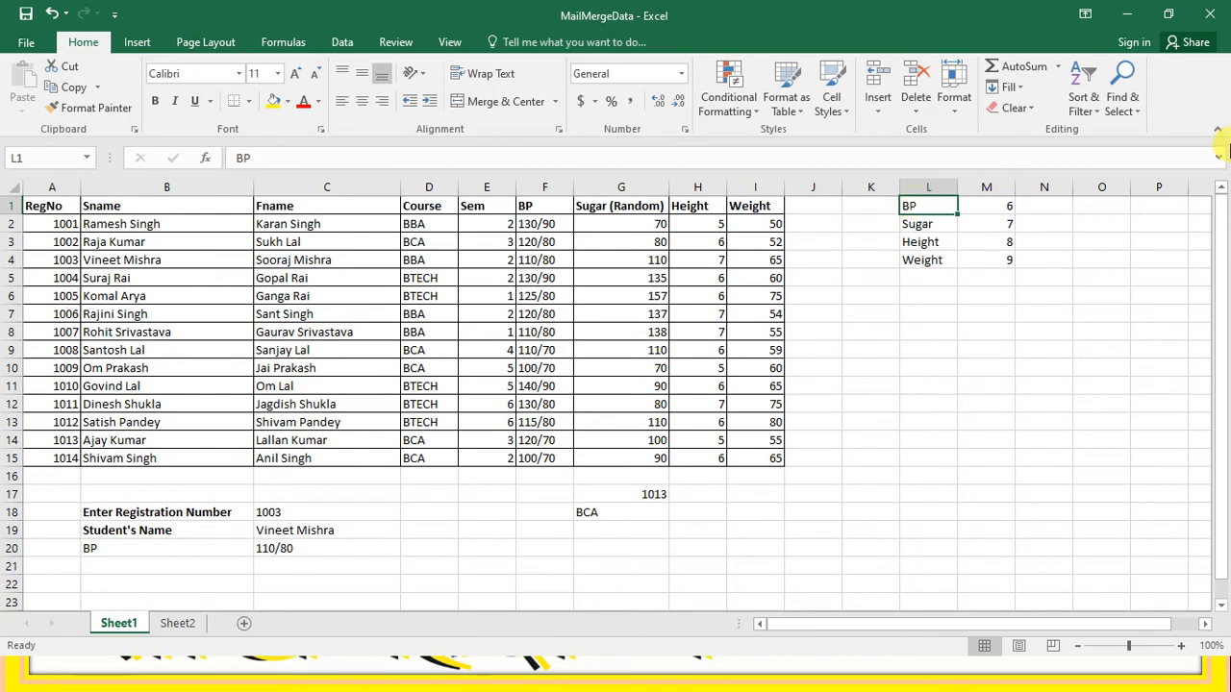
key(Down)
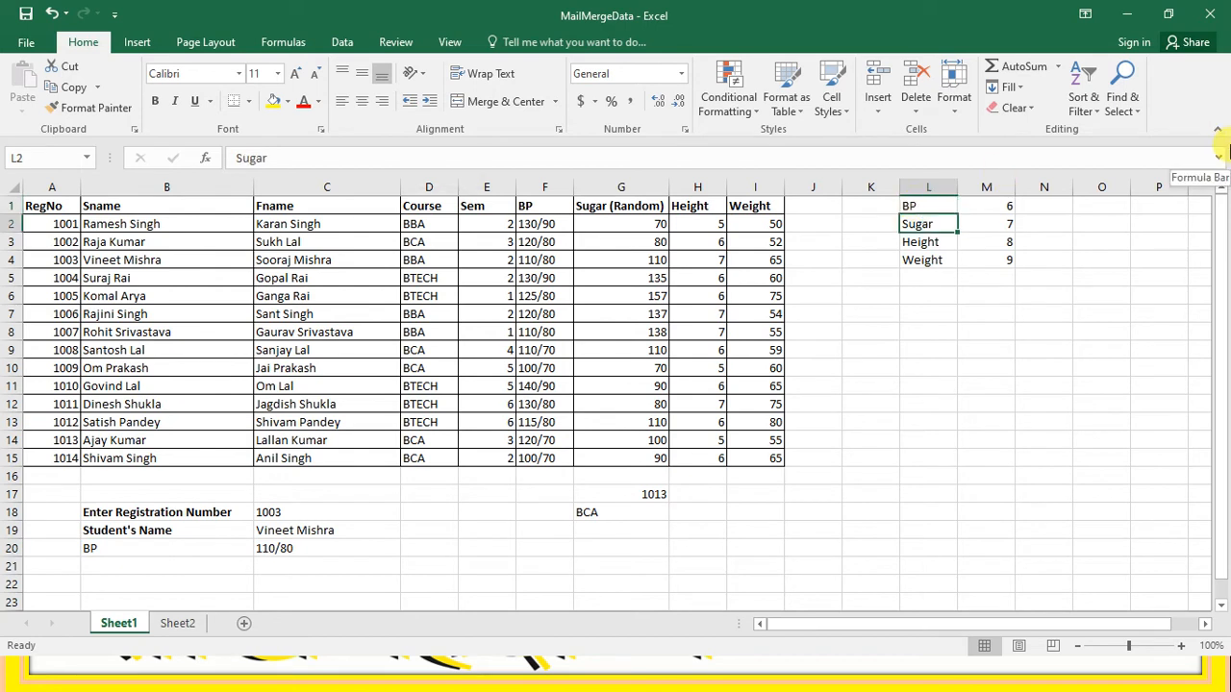
key(Down)
key(Down)
key(Up)
key(Up)
key(Up)
key(Right)
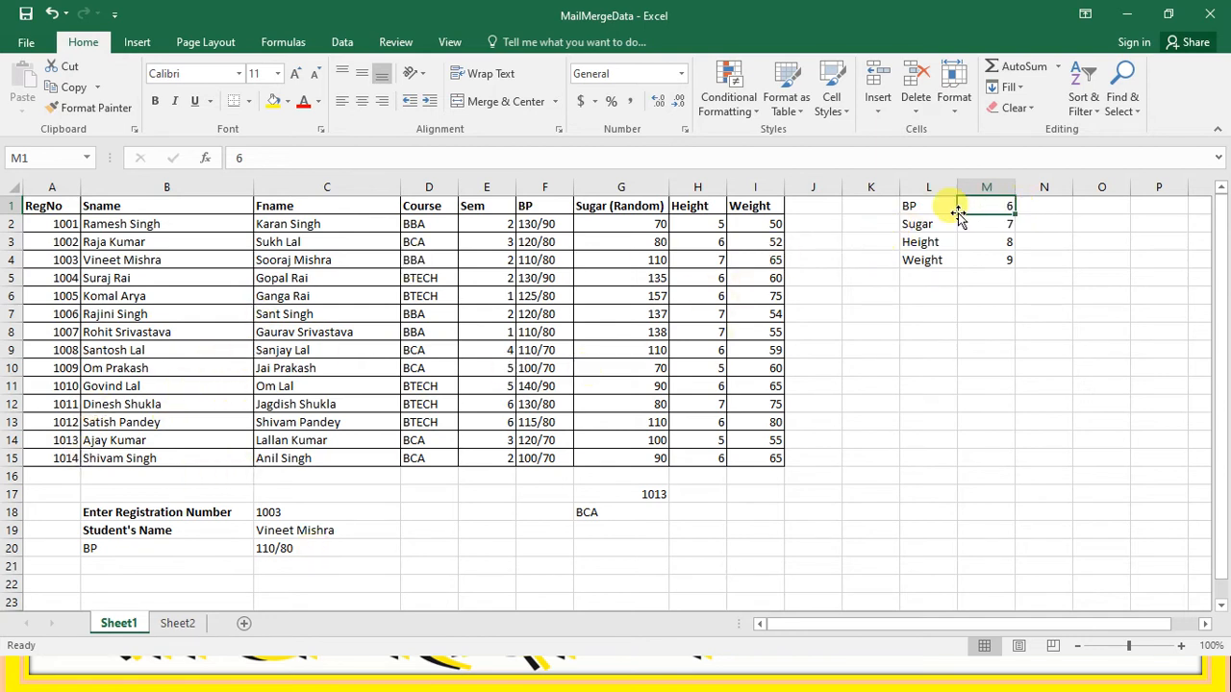
Step: Apply data validation to cell B20 that allows a List with source =$L$1:$L$4, and check its dropdown options
click(190, 550)
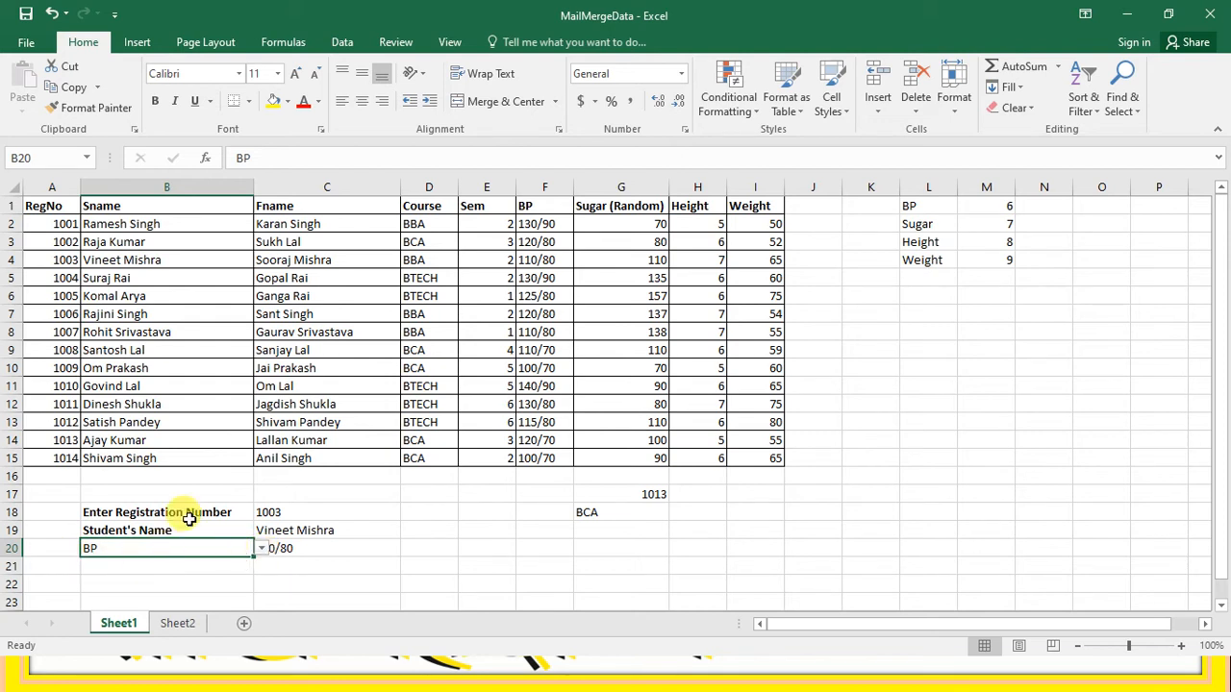
click(342, 47)
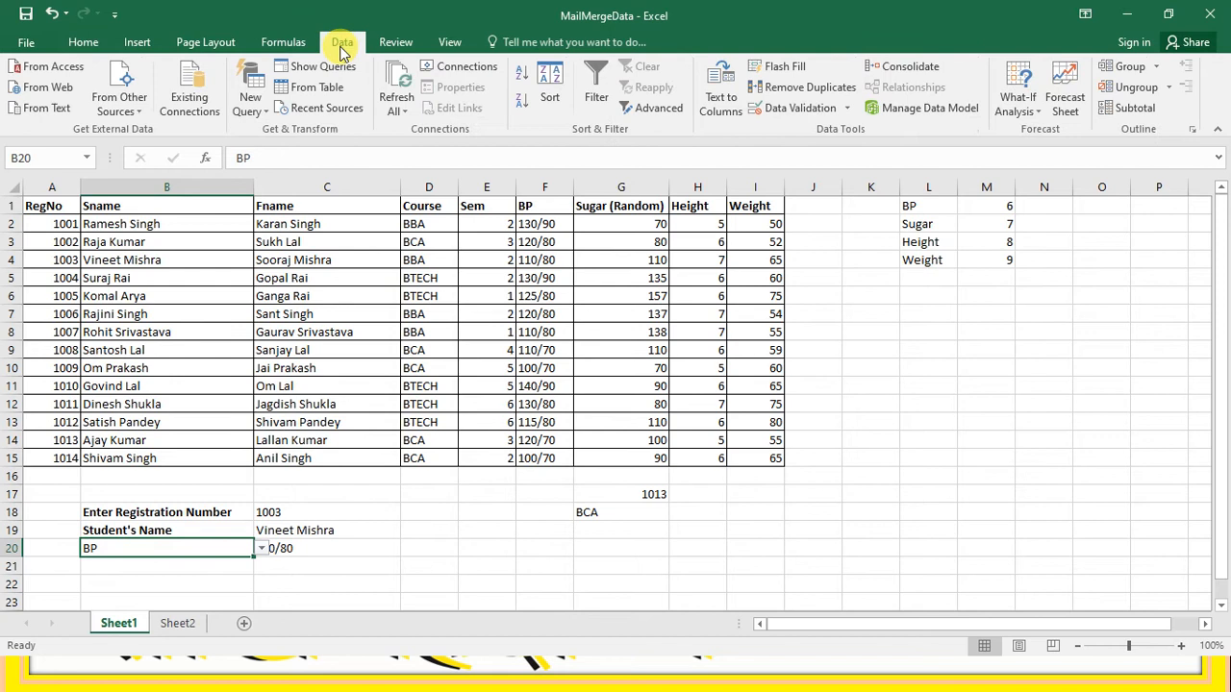
click(786, 110)
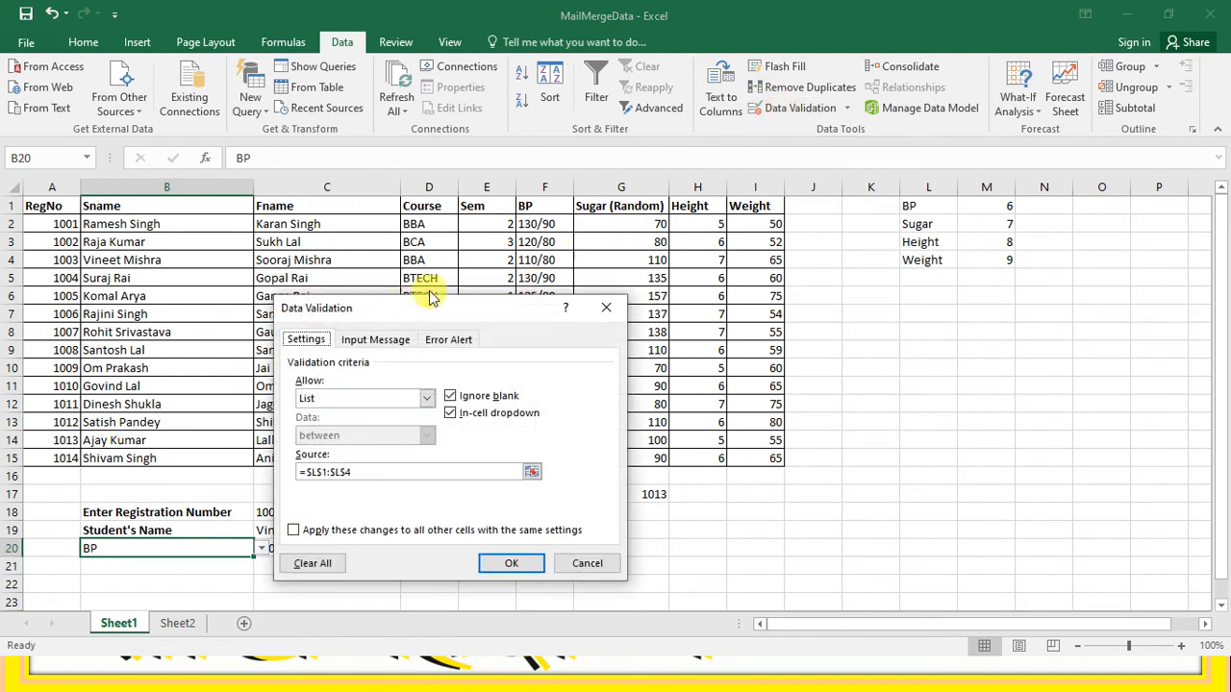
click(423, 400)
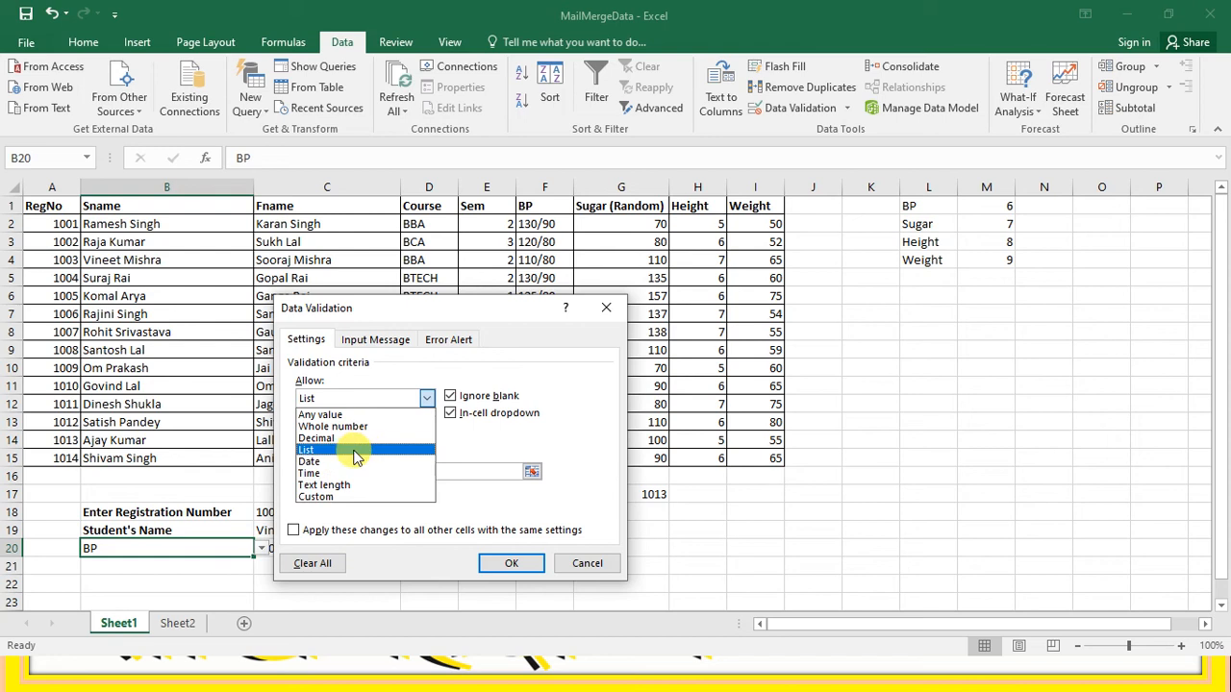
click(346, 451)
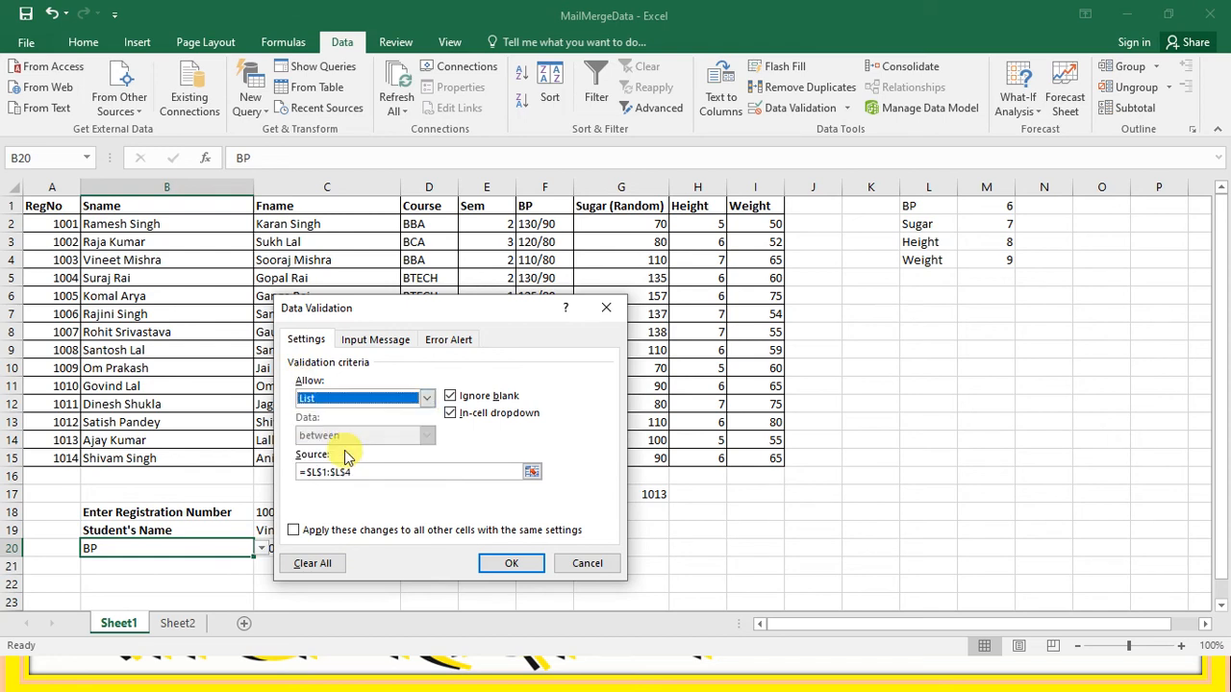
click(532, 474)
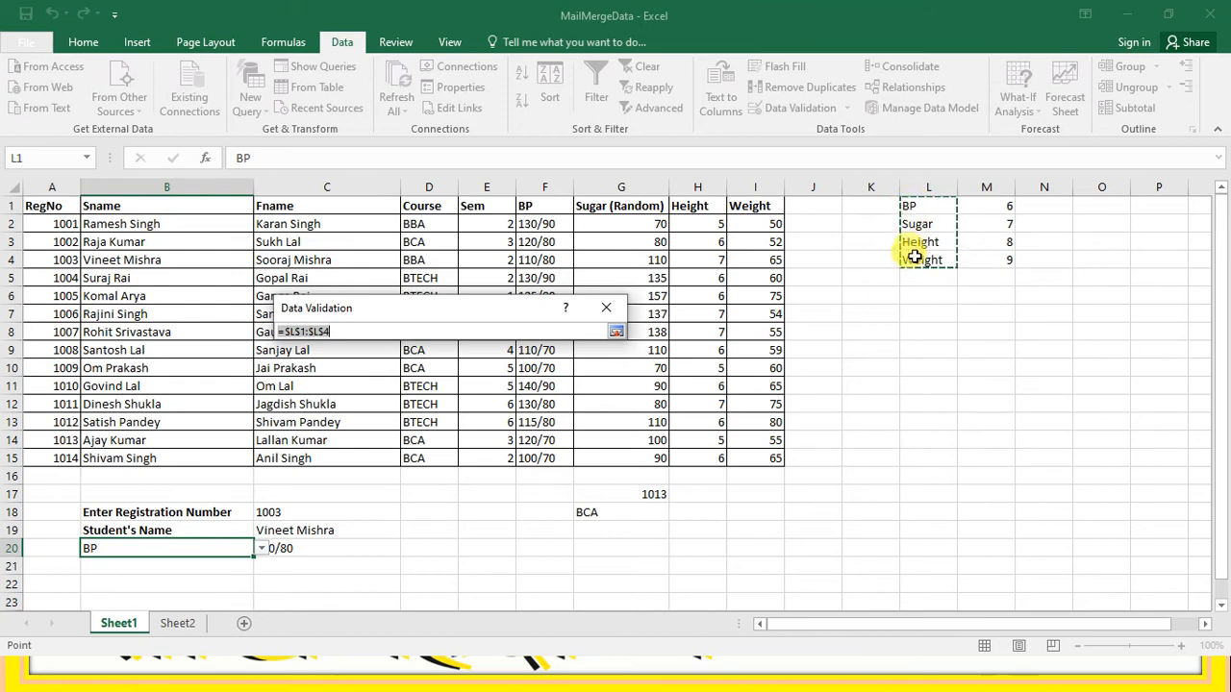
click(615, 333)
click(498, 565)
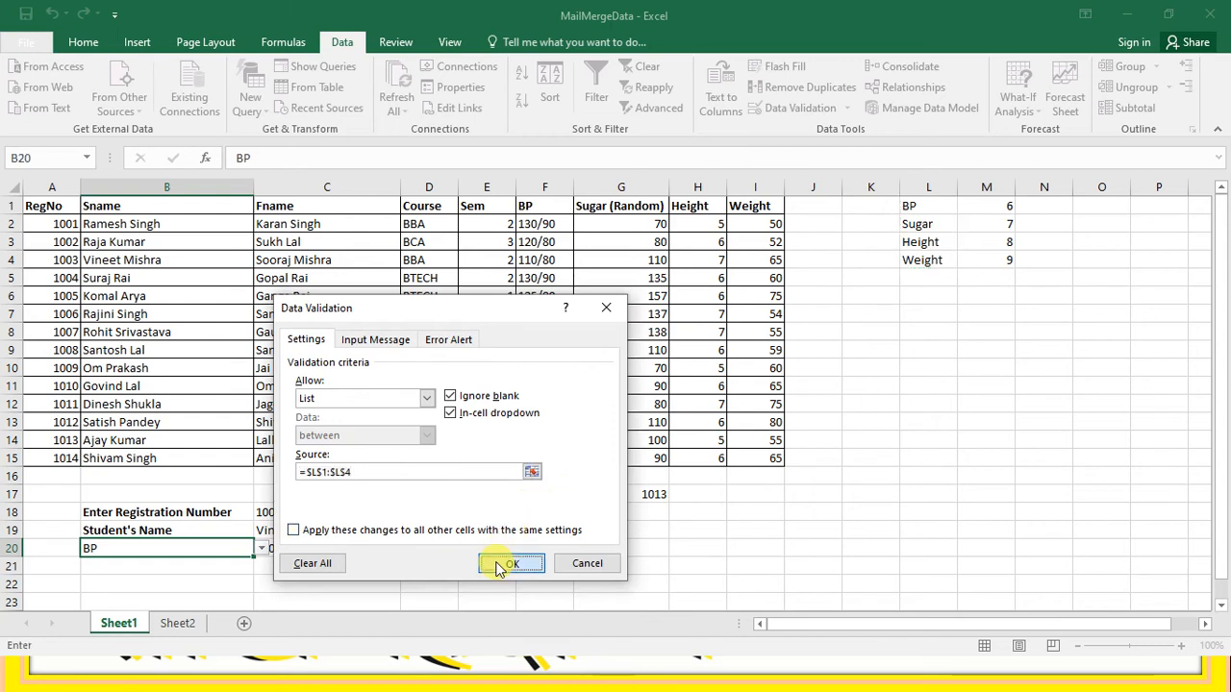
click(260, 548)
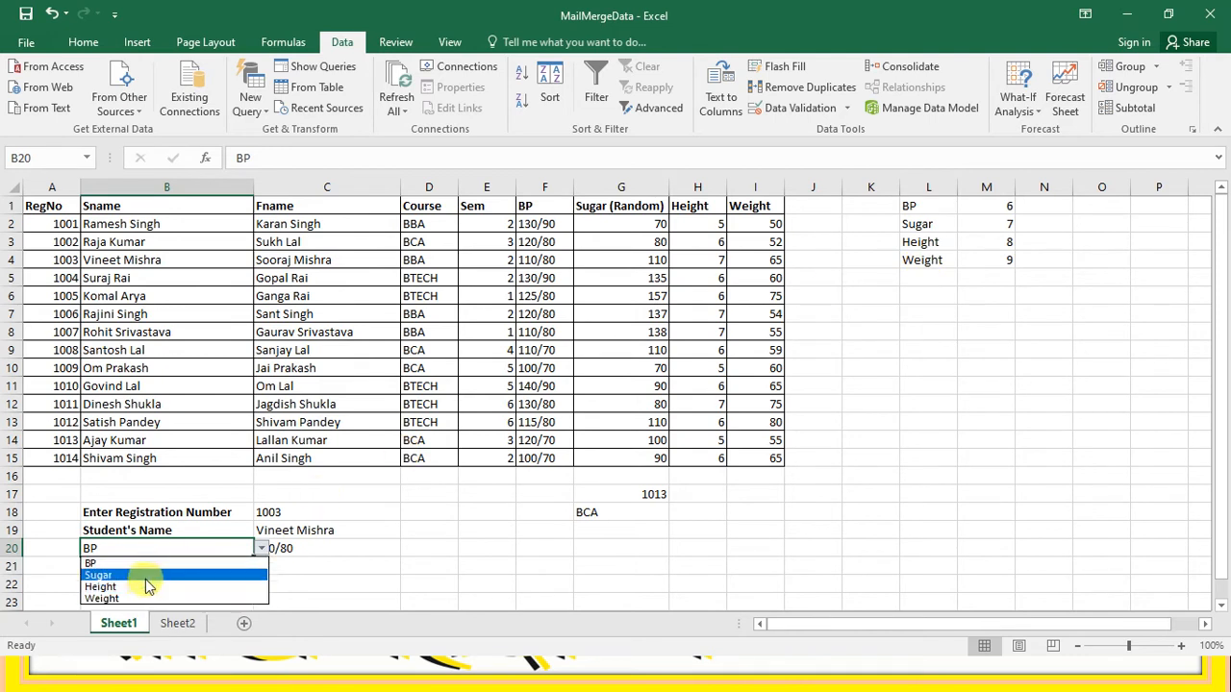
Step: Examine the arguments of the nested VLOOKUP formula in C20, including the inner lookup that supplies the column number
click(317, 550)
click(317, 550)
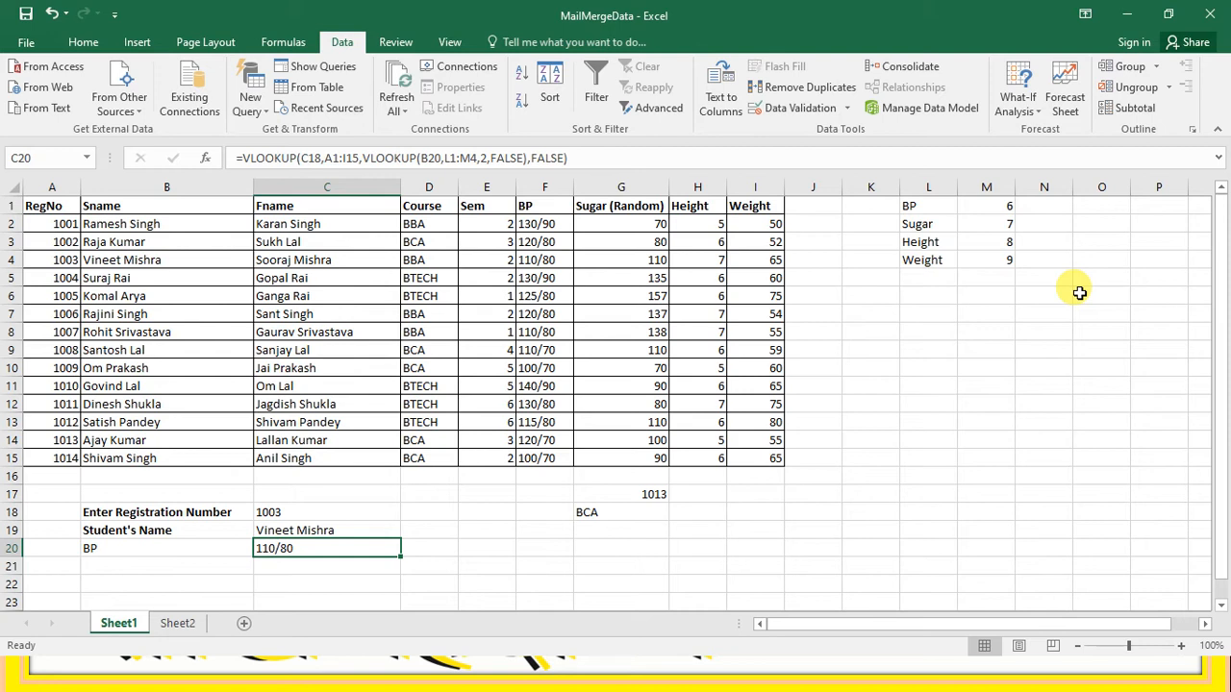
key(F2)
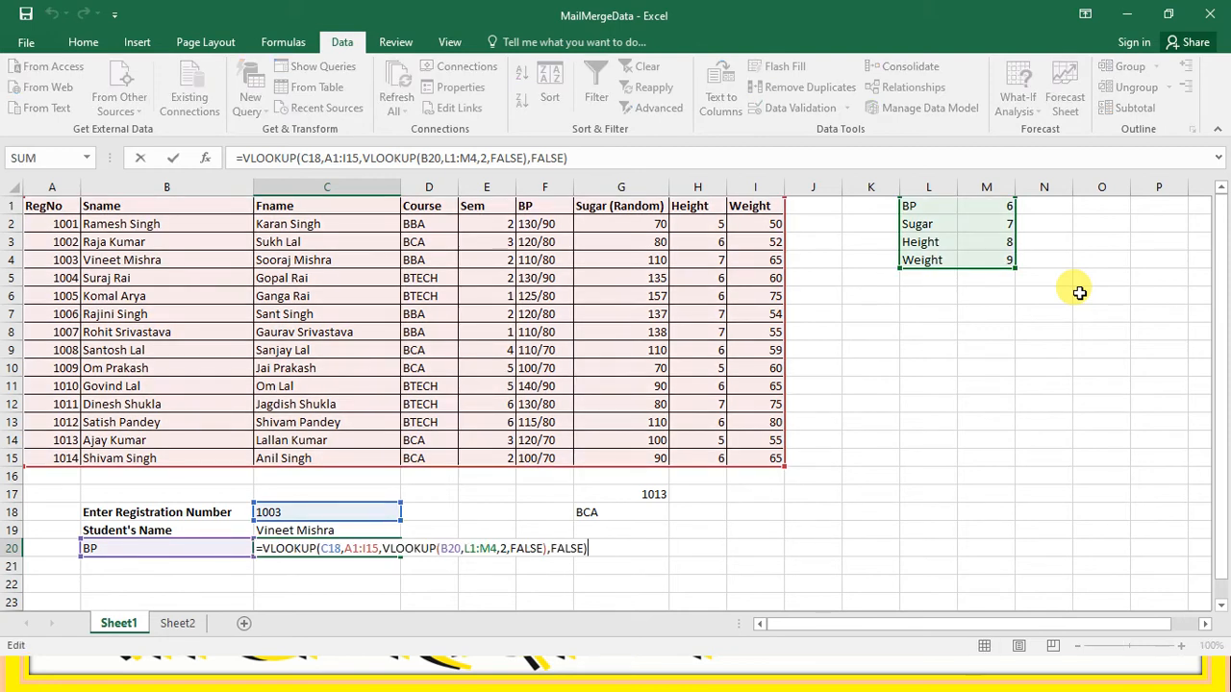
key(Left)
key(Left)
key(Left)
key(Left)
key(Left)
key(Left)
key(Left)
key(Left)
key(Left)
key(Left)
key(Left)
key(Left)
key(Left)
key(Left)
key(Left)
key(Left)
key(Left)
key(Left)
key(Left)
key(Left)
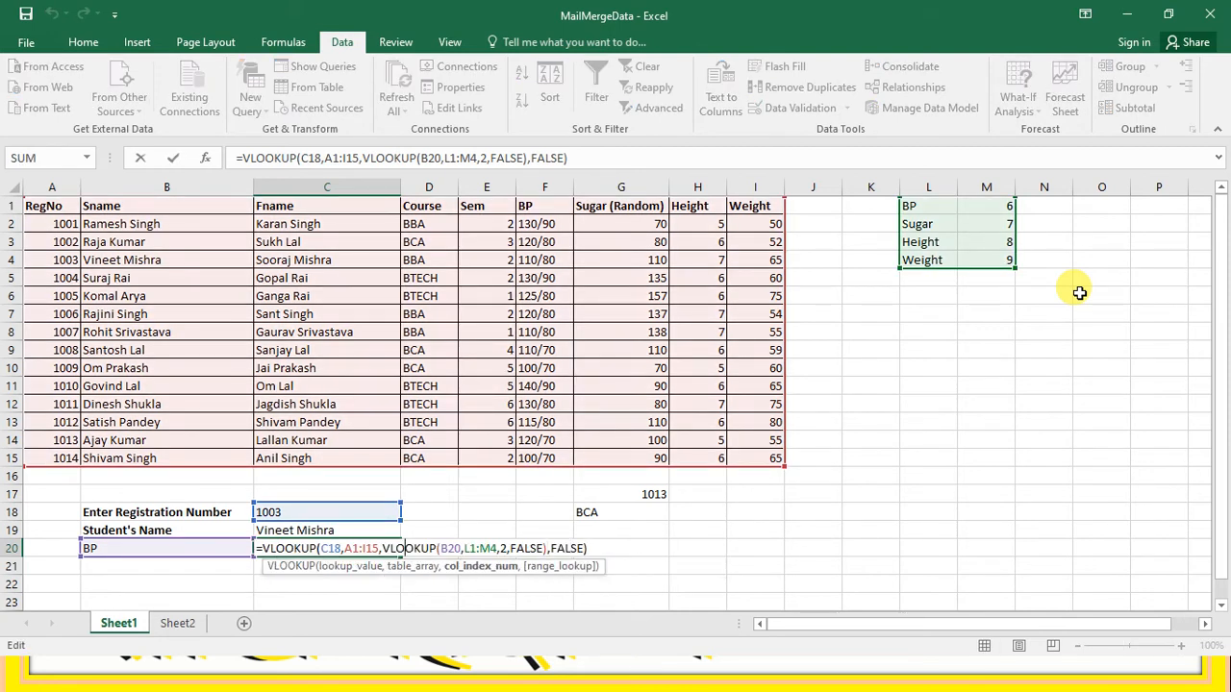
key(Left)
key(Left)
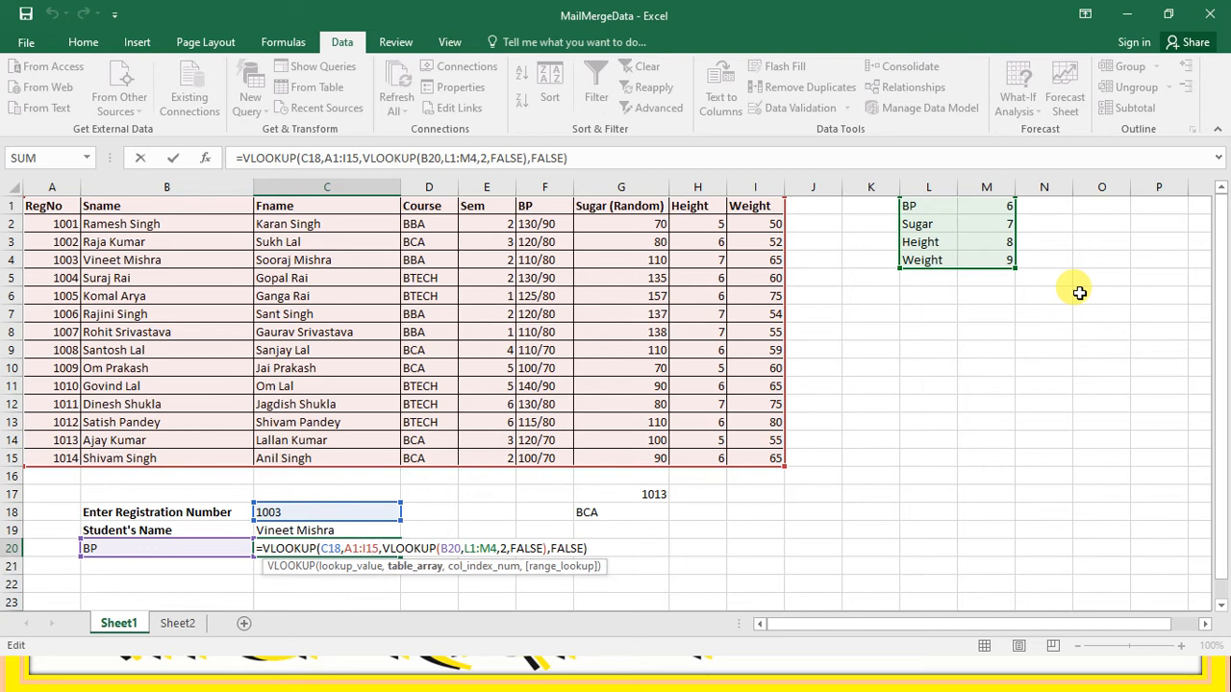
key(Left)
key(Left)
key(Left)
key(Left)
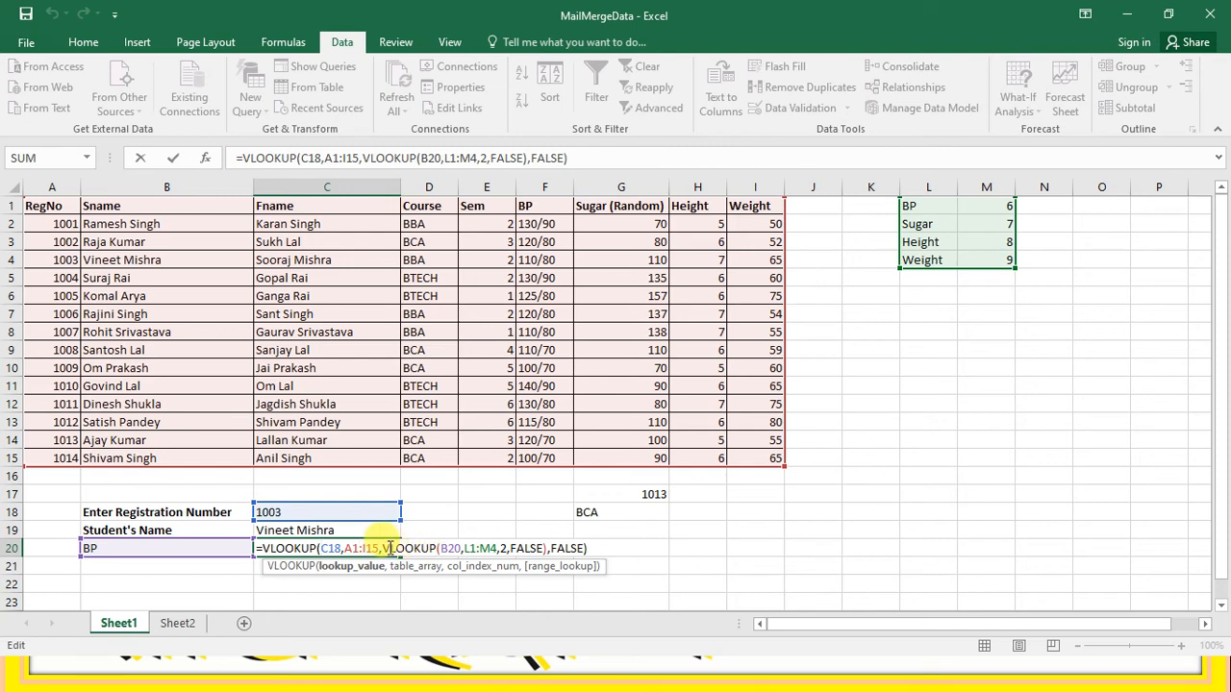
click(442, 550)
key(Return)
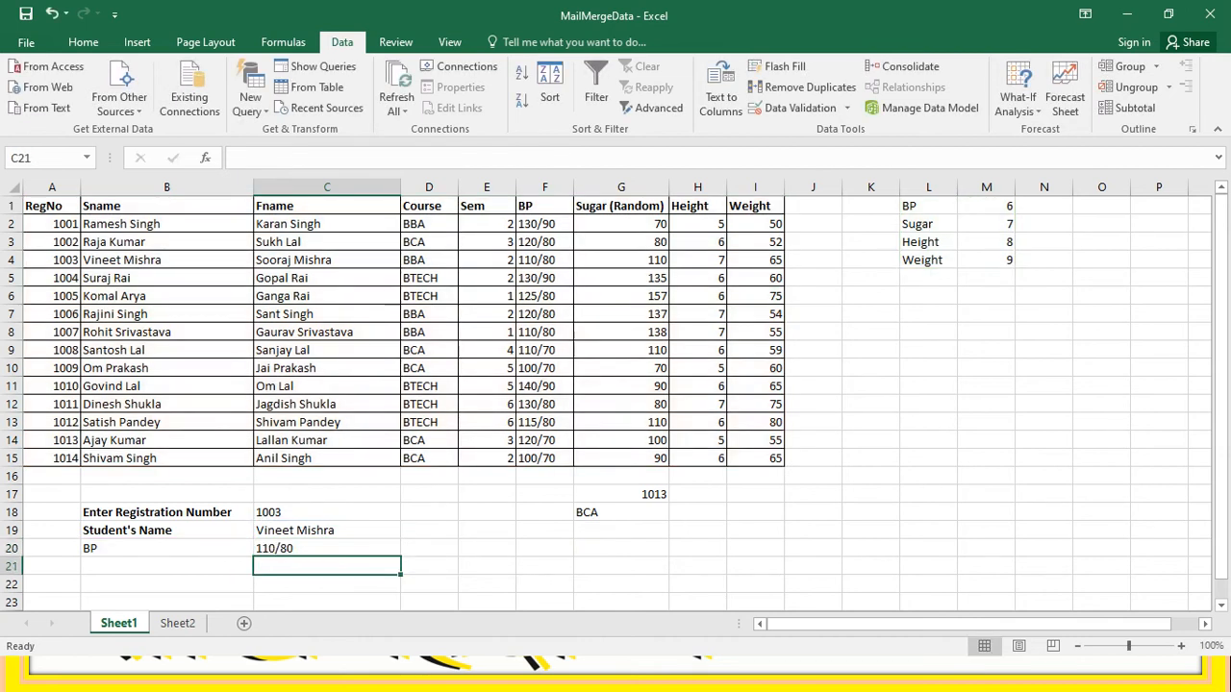
Step: Choose Weight from the dropdown list in B20 and enter the registration number from A10 in C18
click(243, 547)
click(261, 548)
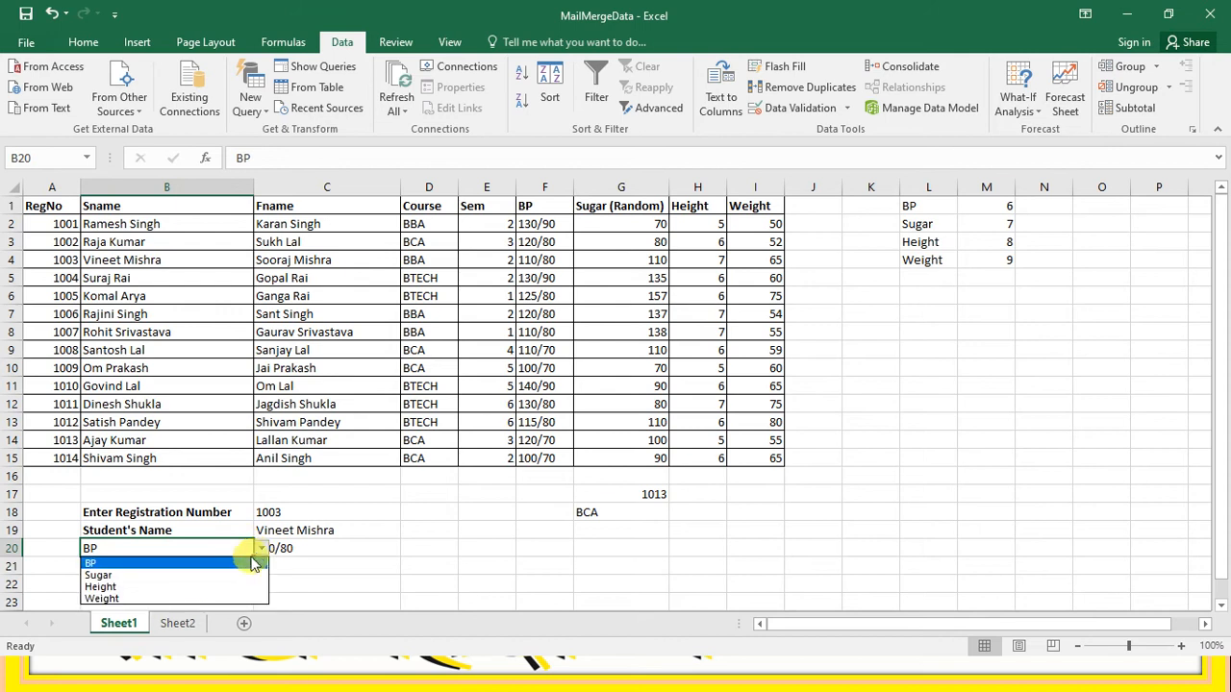
click(183, 598)
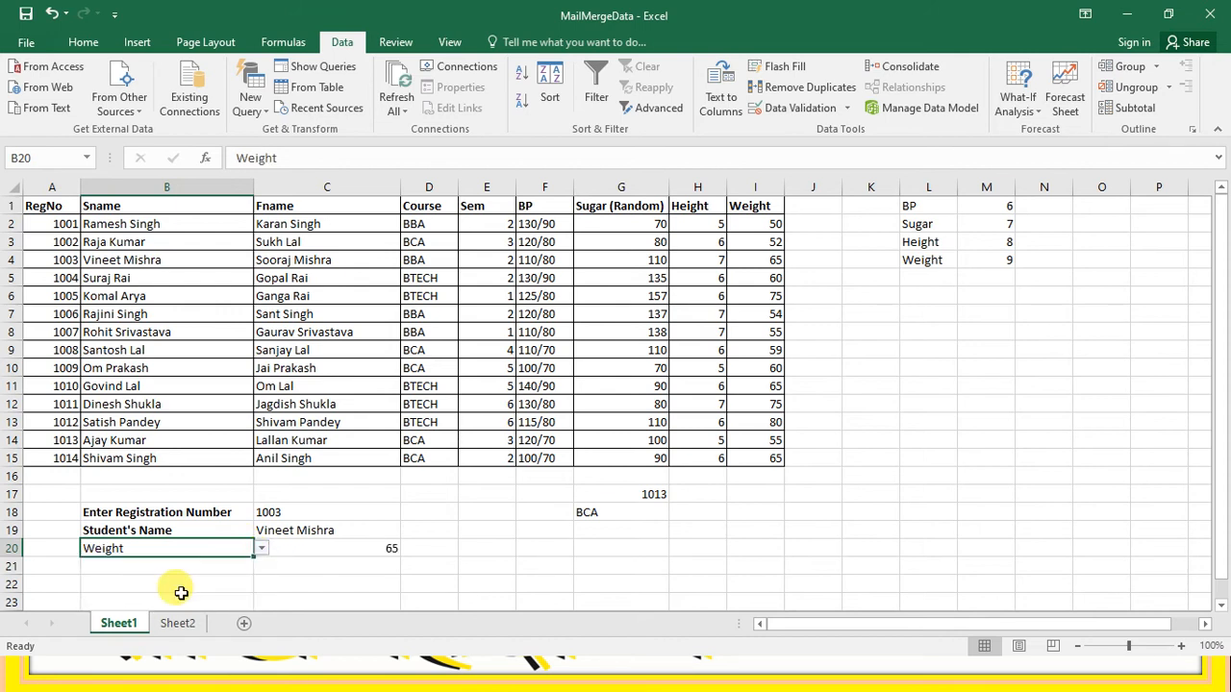
click(343, 510)
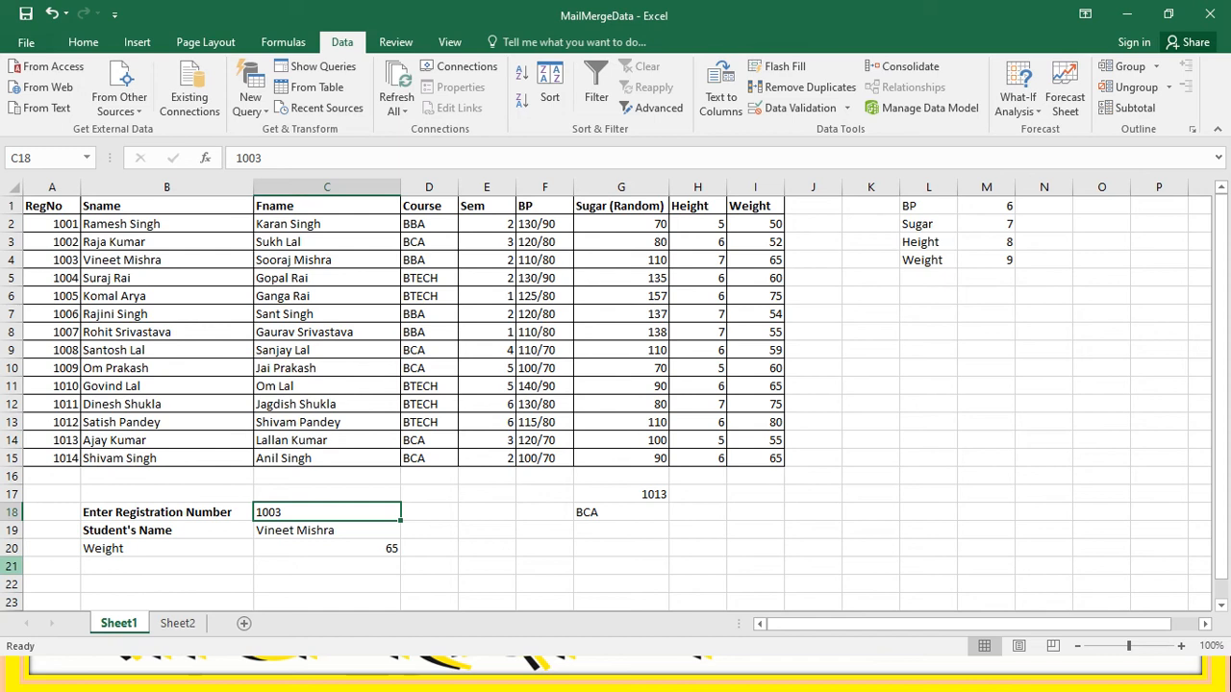
text(1)
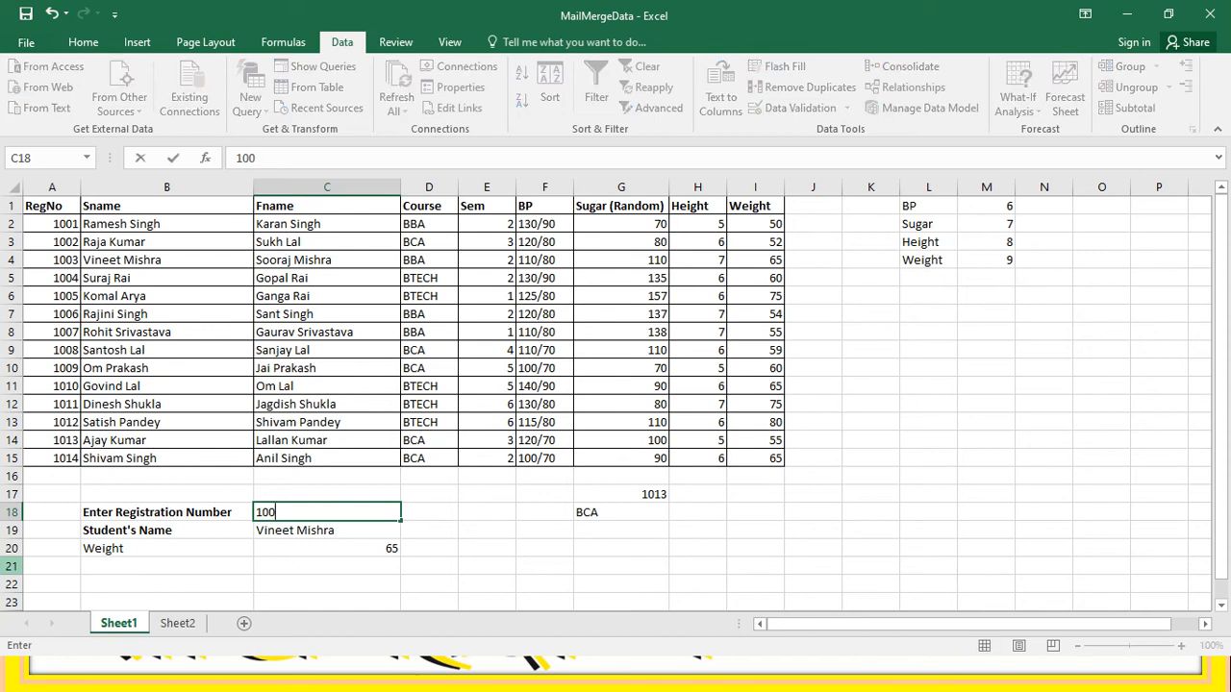
key(Return)
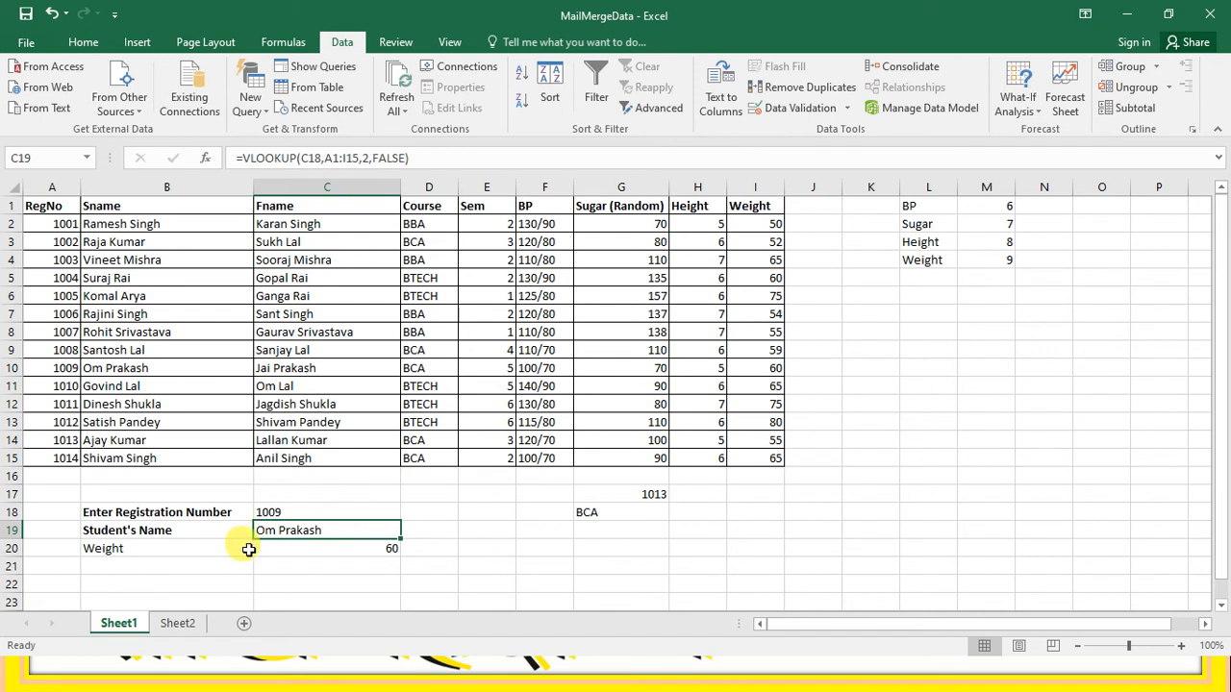
Step: Choose Sugar from the dropdown list in B20 and check the detail returned in C20
click(246, 549)
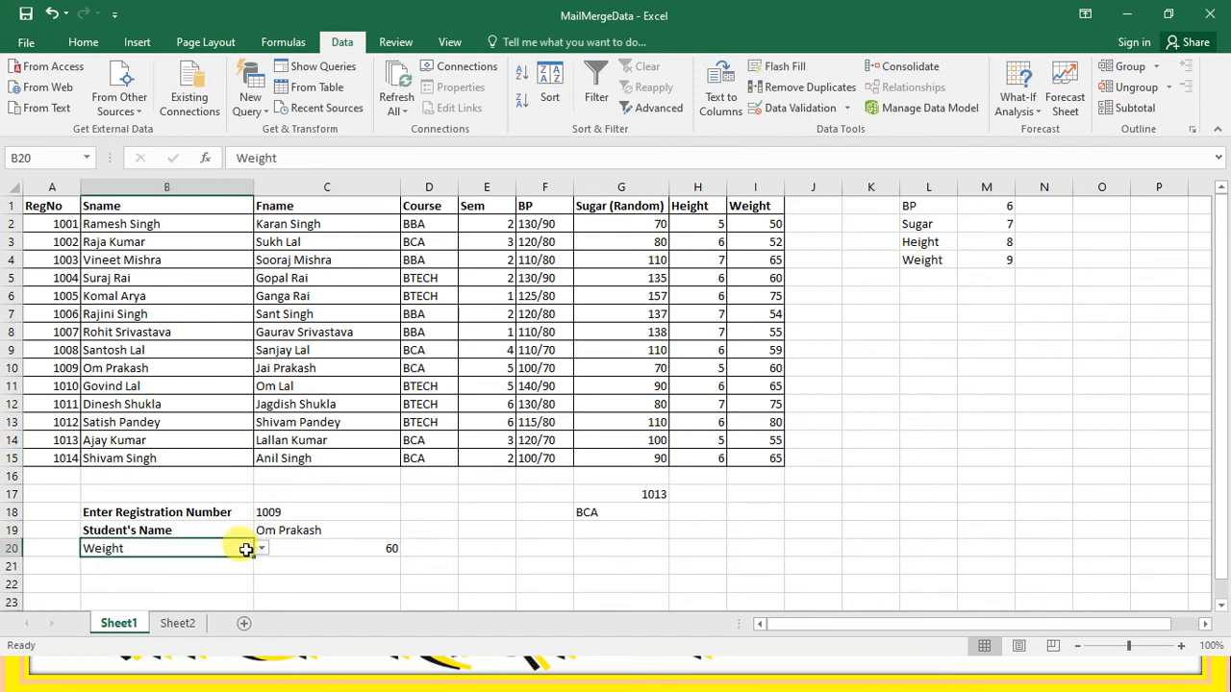
click(261, 548)
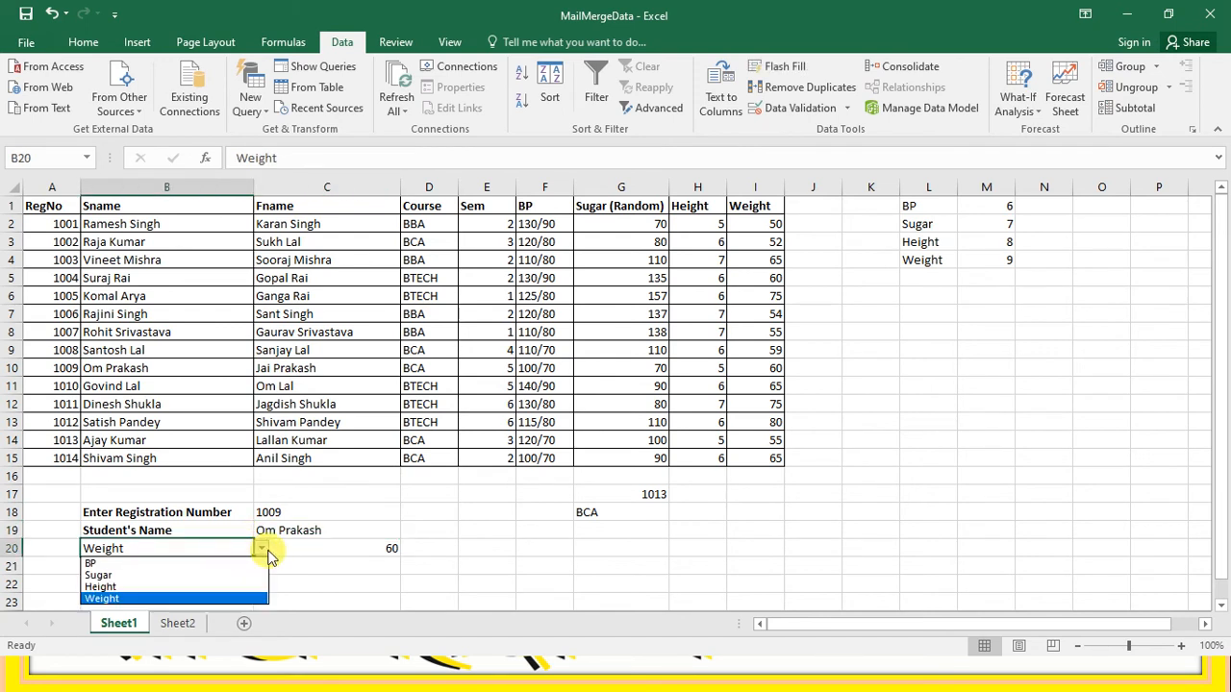
click(236, 576)
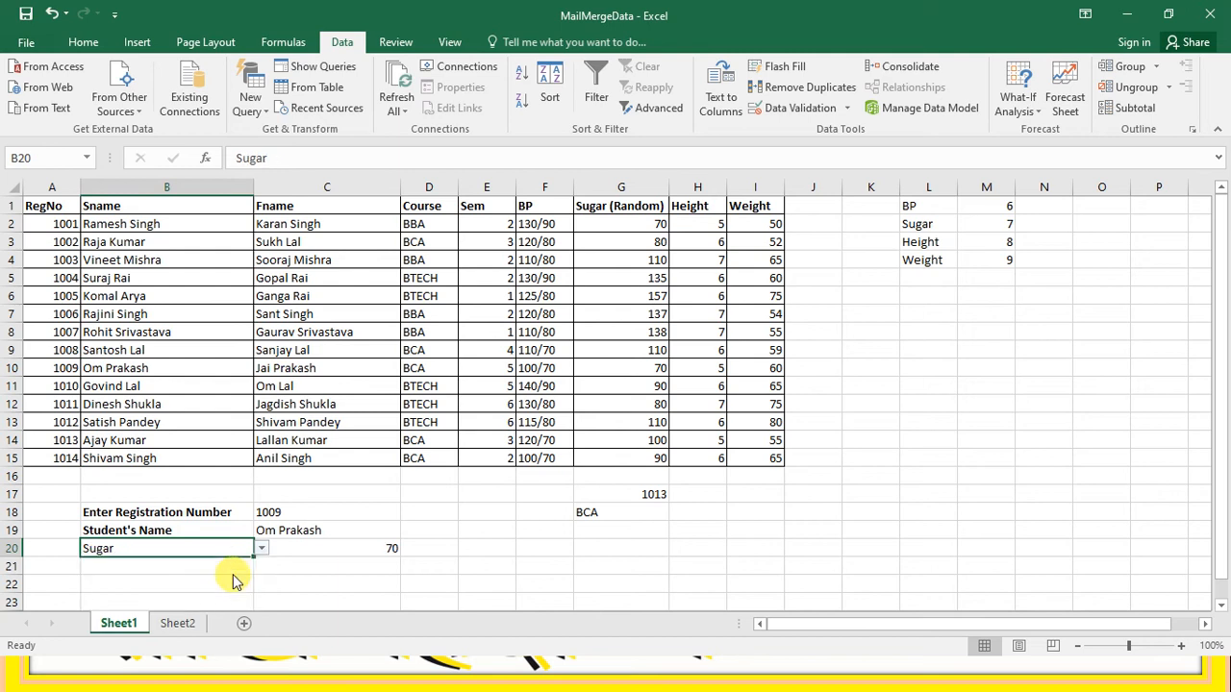
click(377, 546)
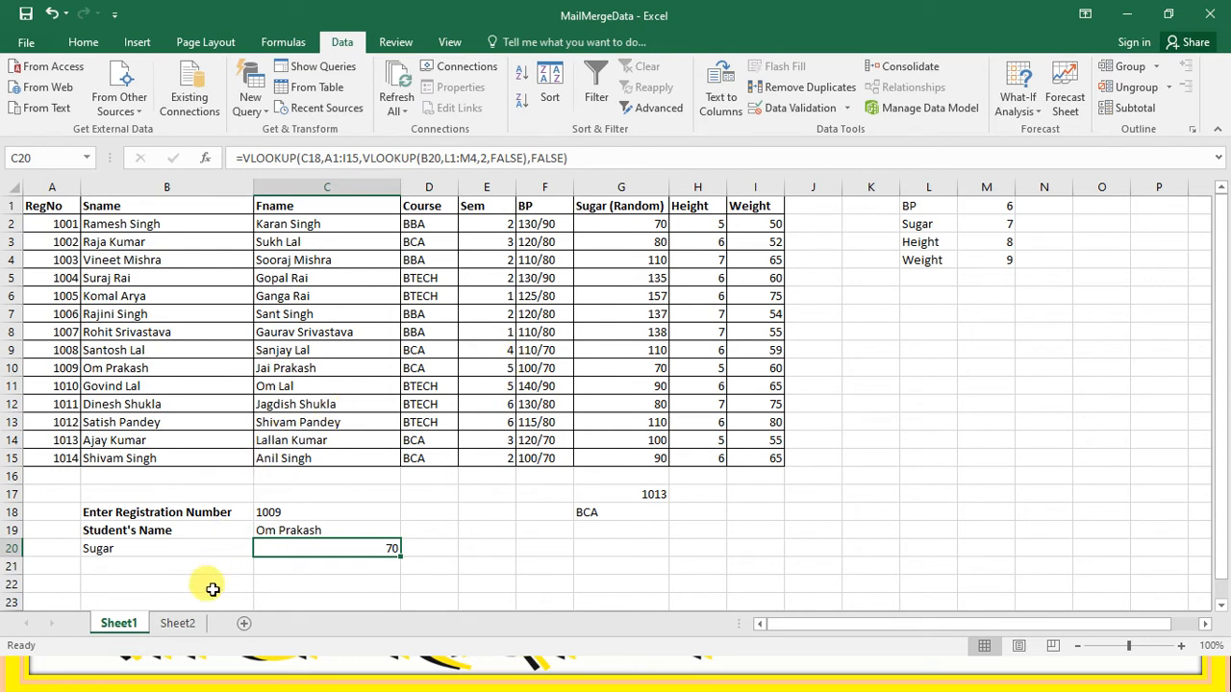
Step: Change the Sname header in cell B1 of Sheet2 to Ename
click(187, 624)
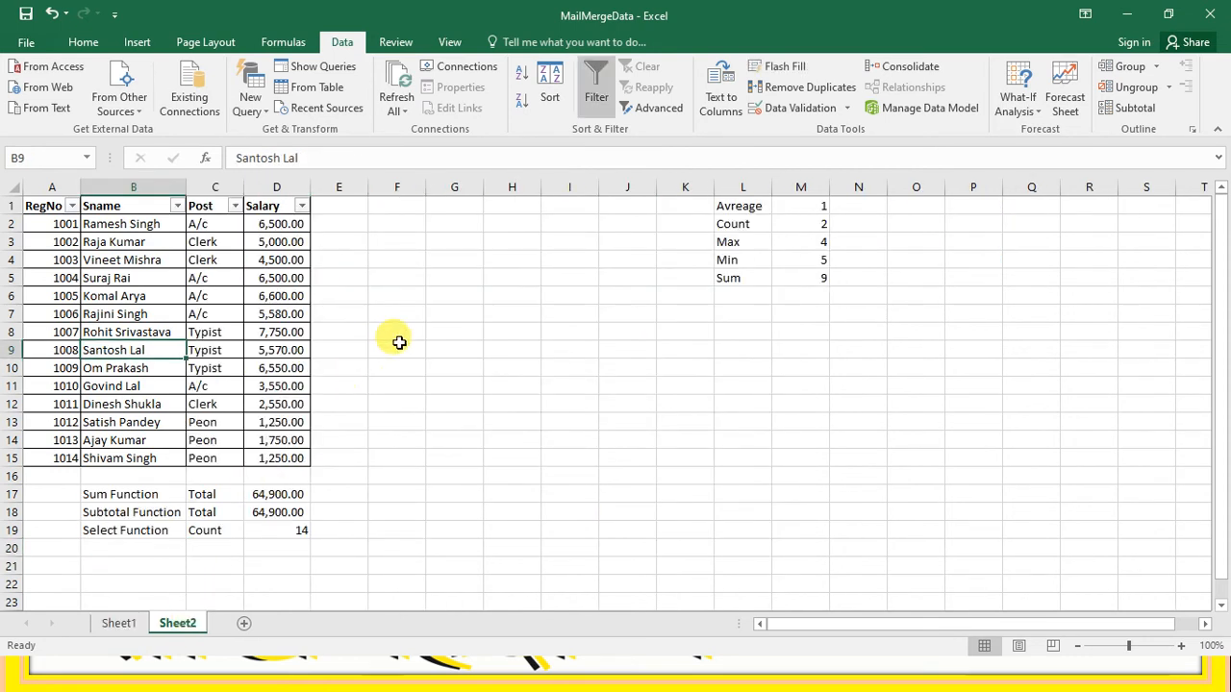
click(399, 346)
key(Up)
key(Up)
key(Up)
key(Up)
key(Up)
key(Up)
key(Up)
key(Up)
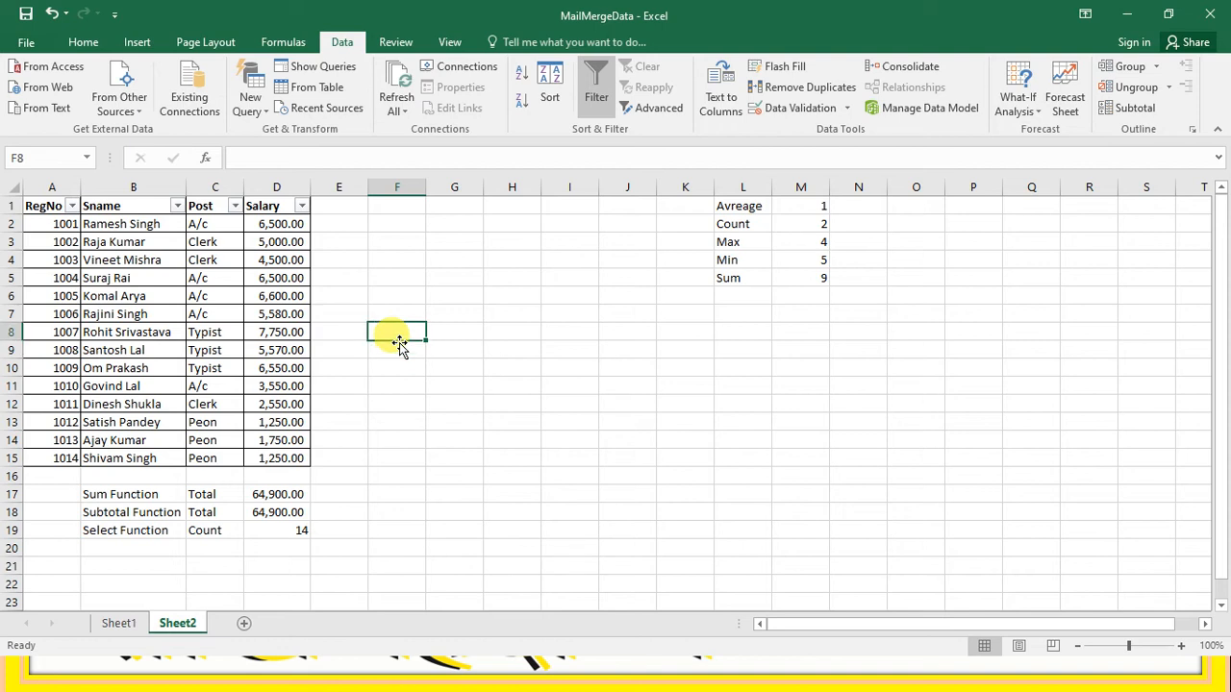
key(Left)
key(Left)
key(Left)
key(Left)
key(Left)
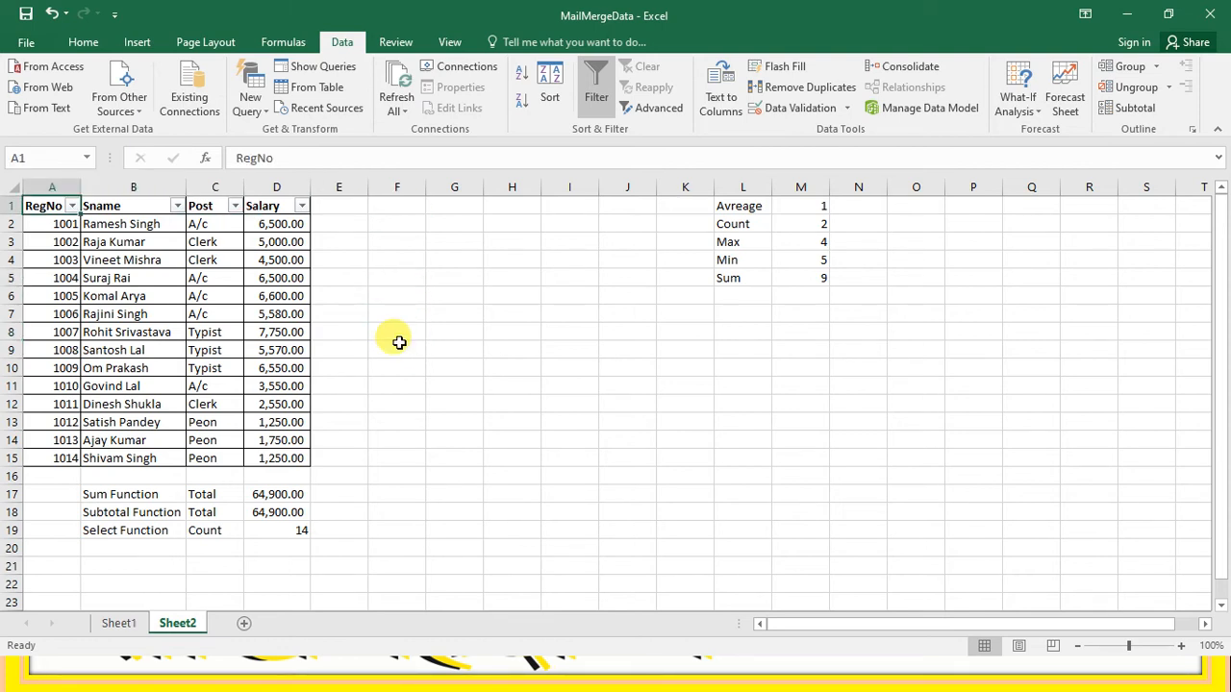
key(Right)
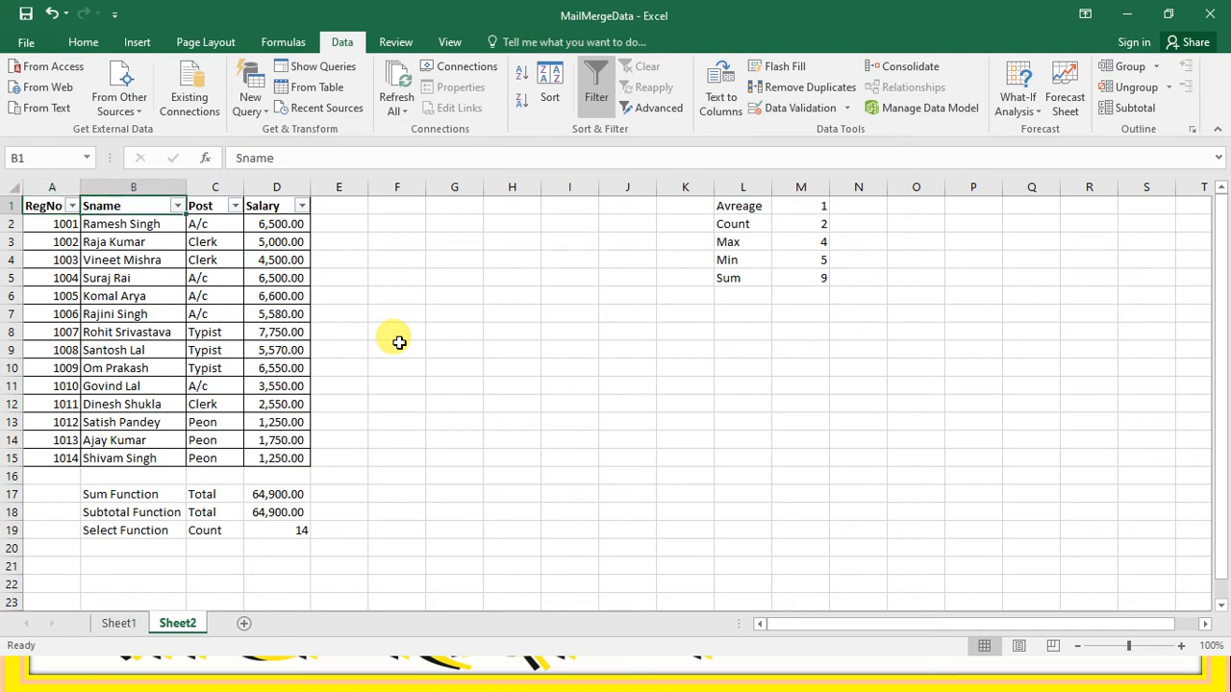
text(E)
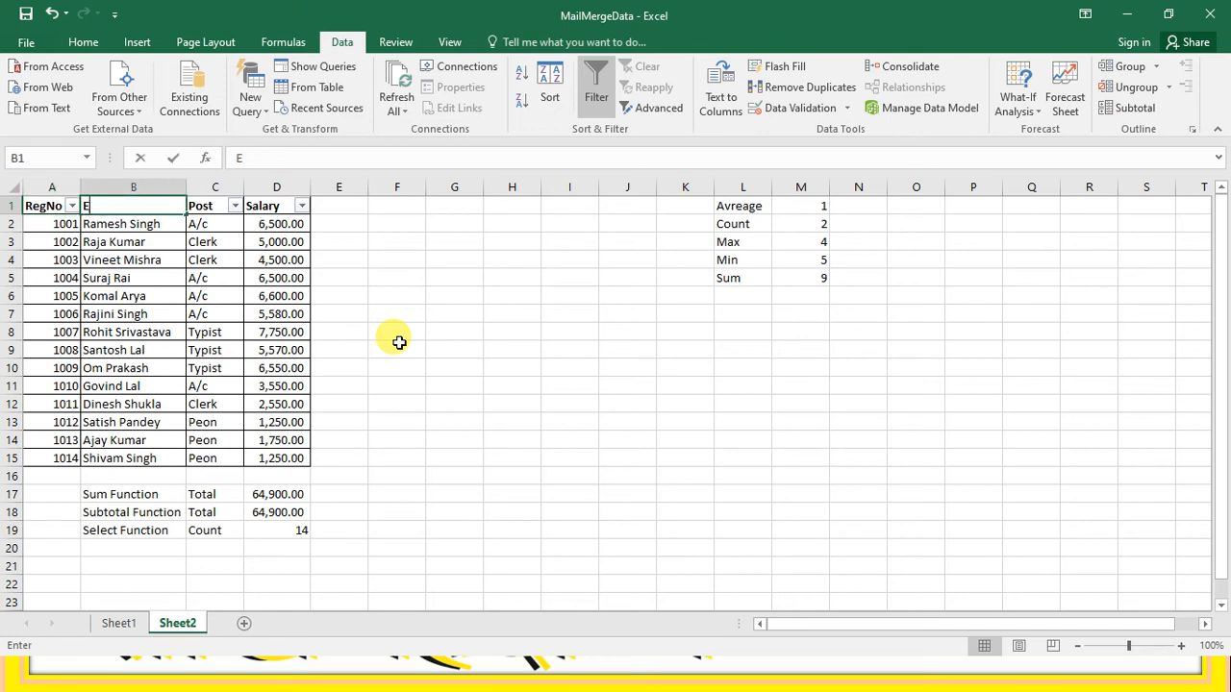
text(Na)
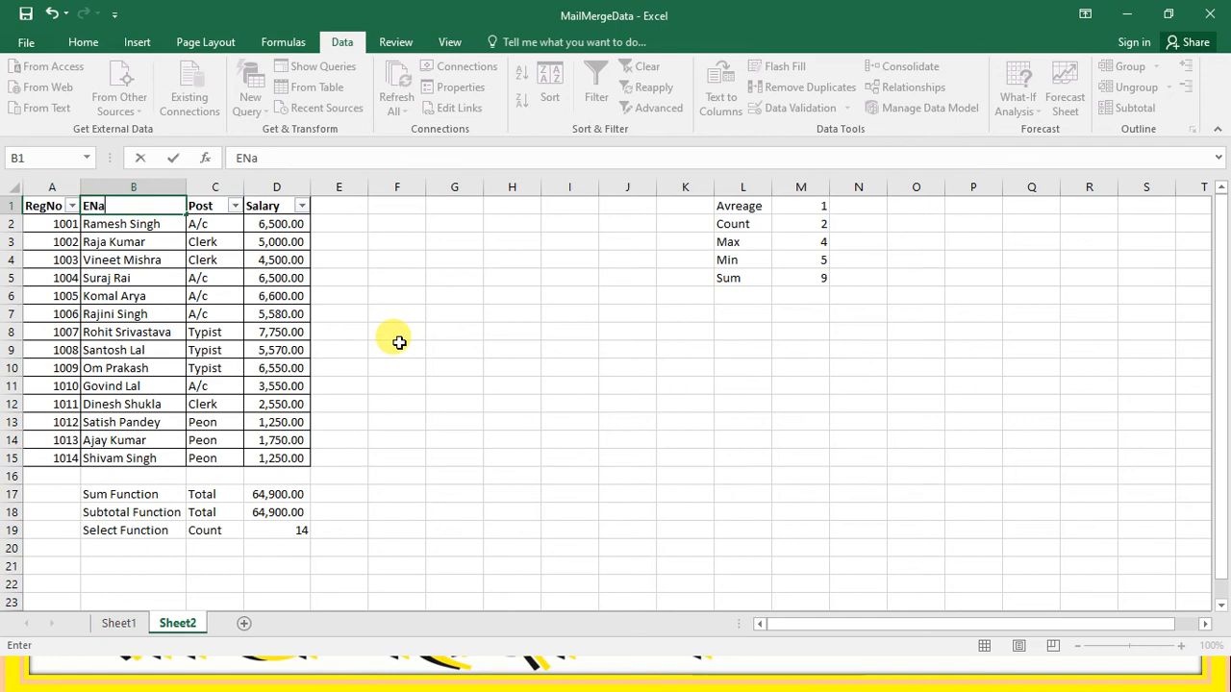
text(me000)
key(BackSpace)
key(BackSpace)
key(BackSpace)
key(Return)
Step: Clear the existing formulas for the Sum Function and Subtotal Function totals in D17 and D18
key(Up)
key(Left)
key(Right)
key(Right)
key(Right)
key(Down)
key(Down)
key(Down)
key(Down)
key(Down)
key(Down)
key(Down)
key(Down)
key(Down)
key(Down)
key(Down)
key(Down)
key(Down)
key(Down)
key(Down)
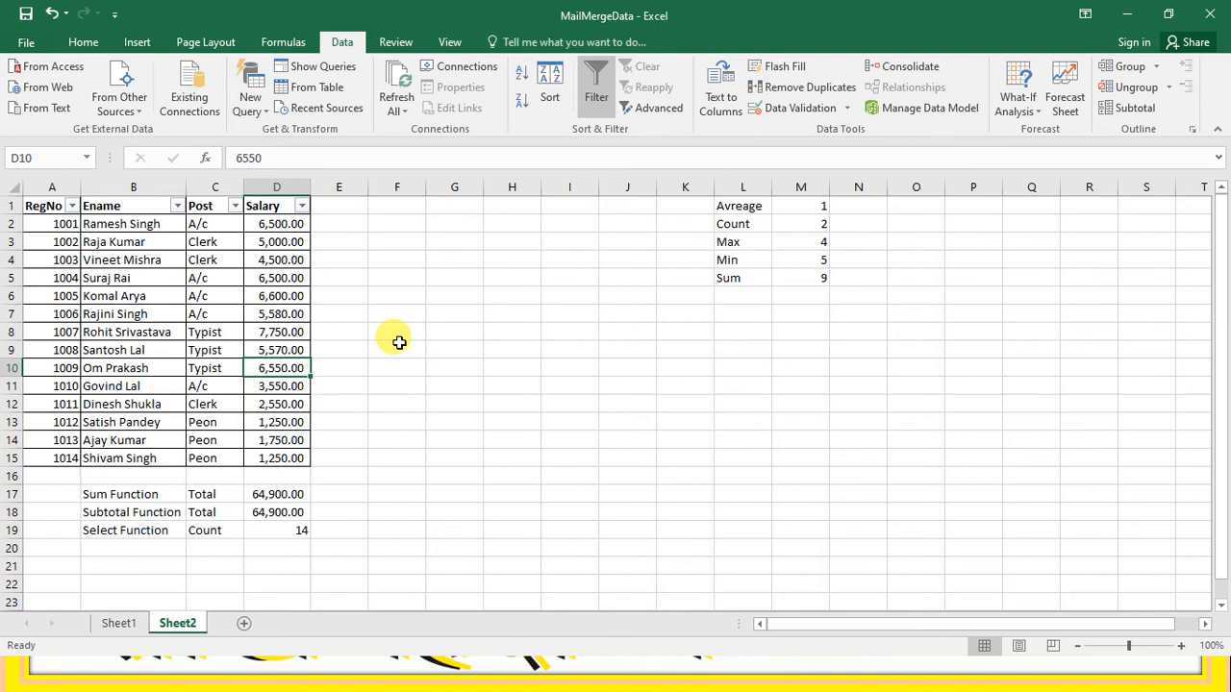
key(Down)
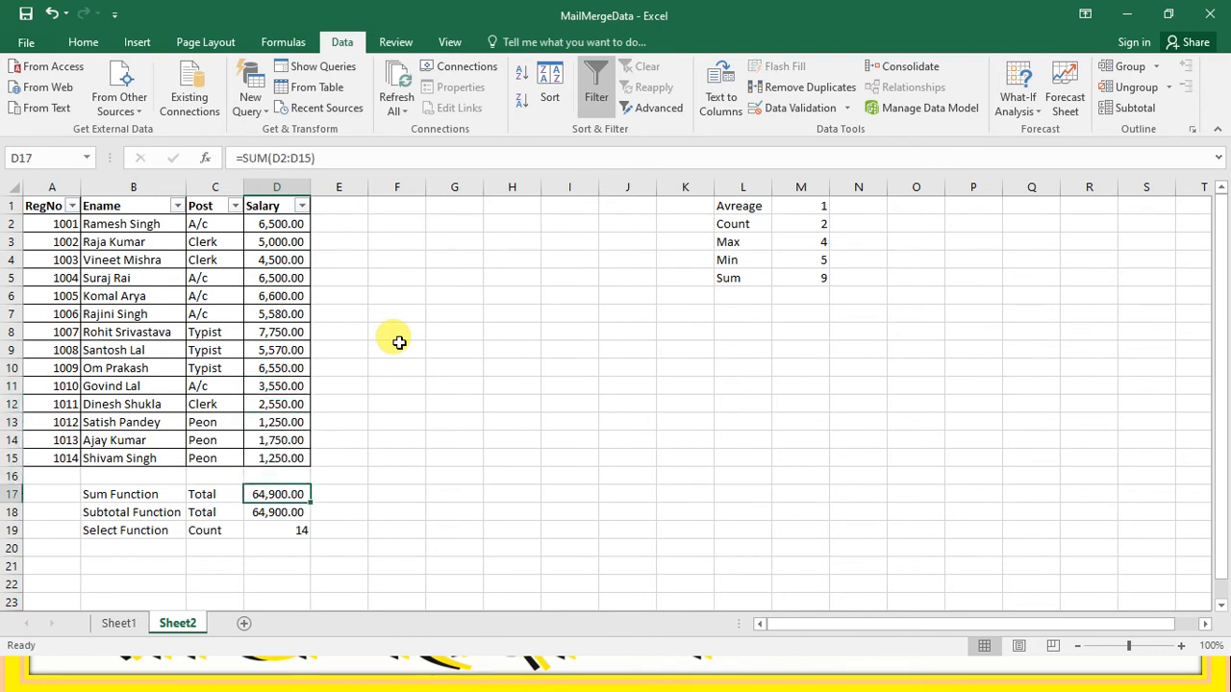
key(Delete)
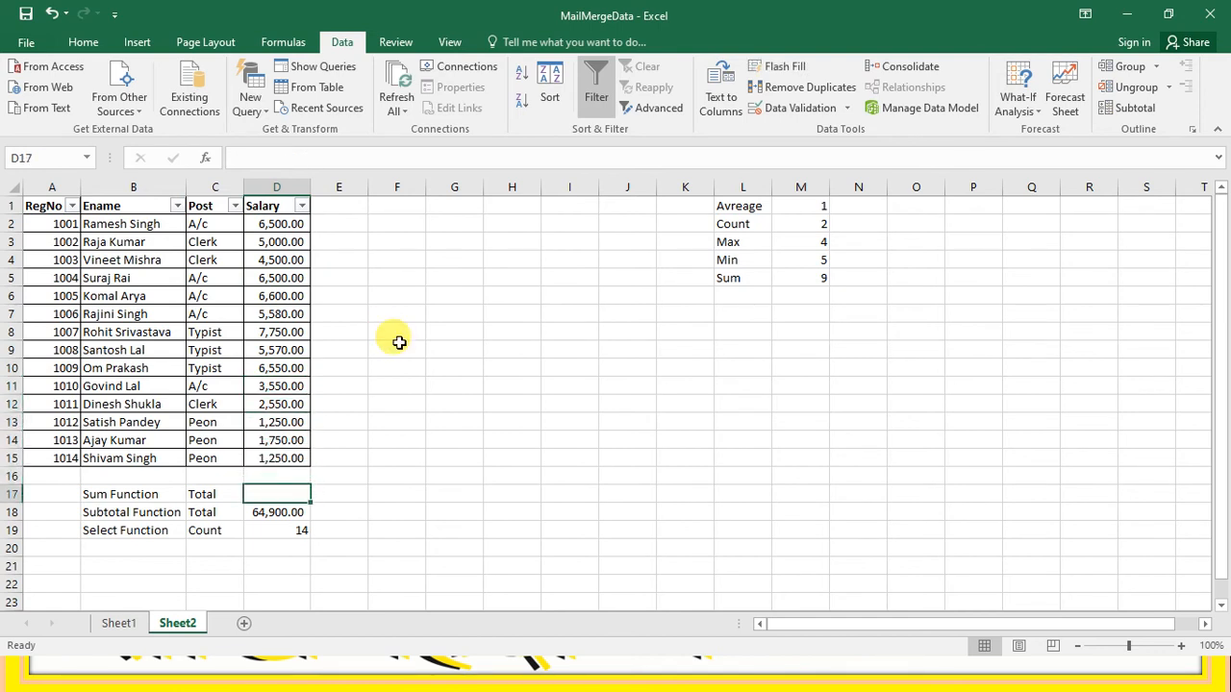
key(Down)
key(Delete)
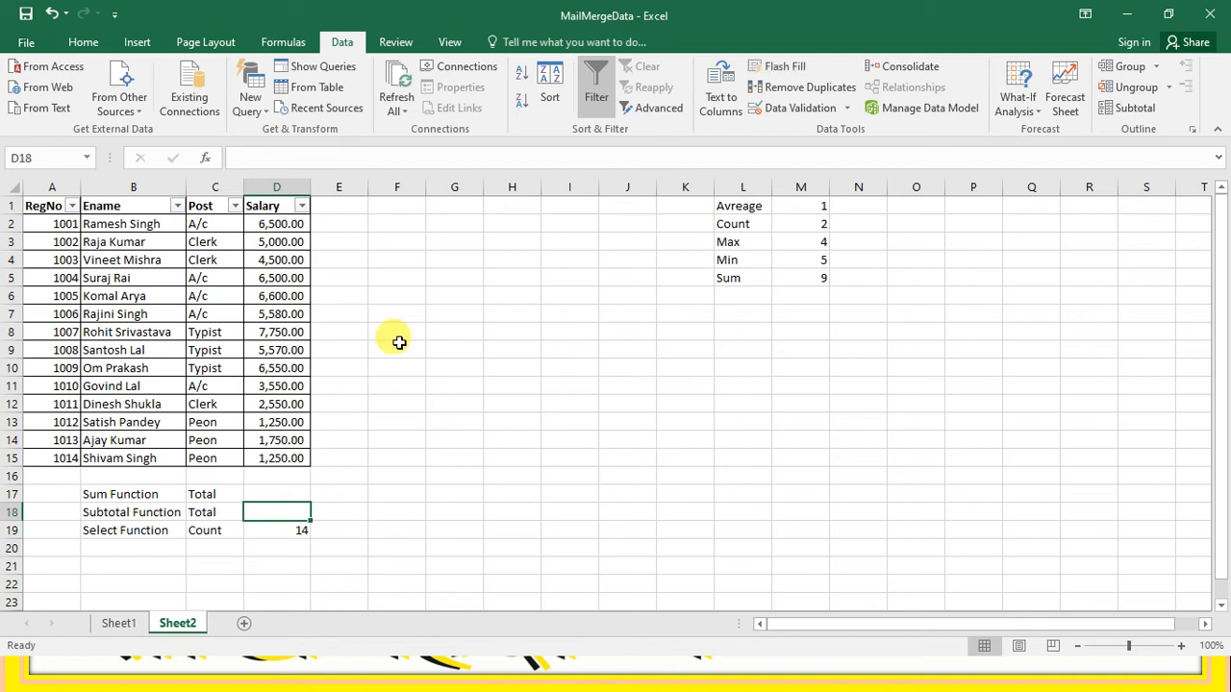
Step: Enter =SUM(D2:D15) in D17 to total the Salary column
key(Up)
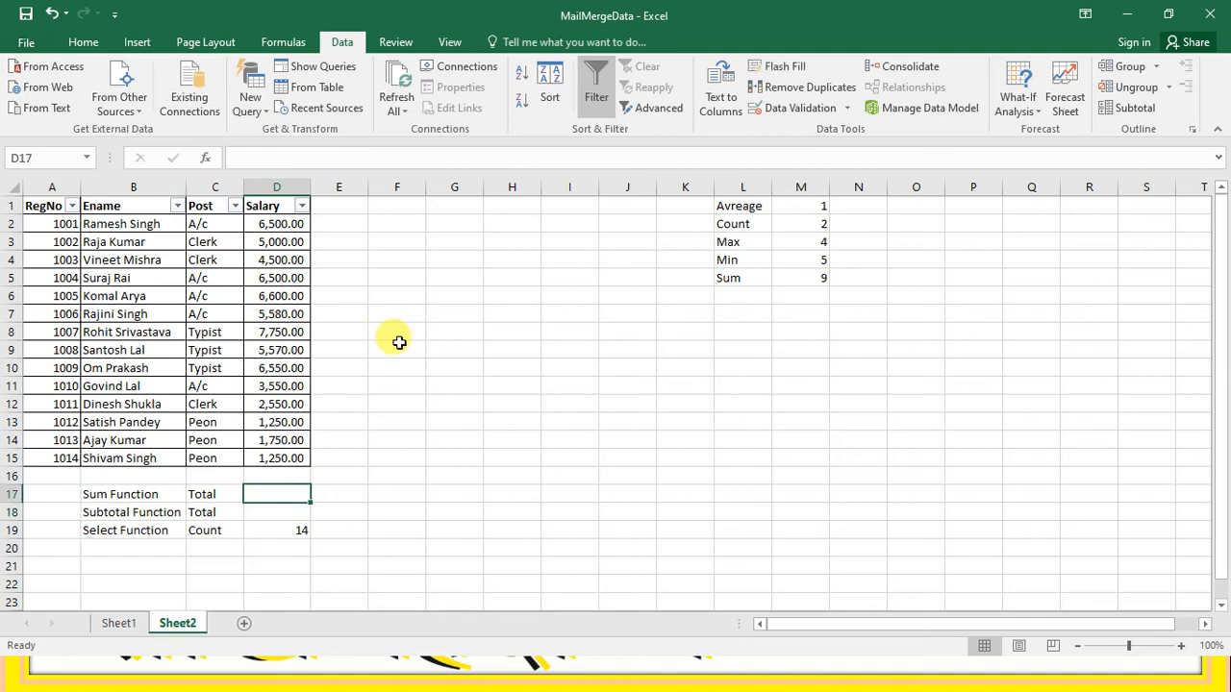
text(=su)
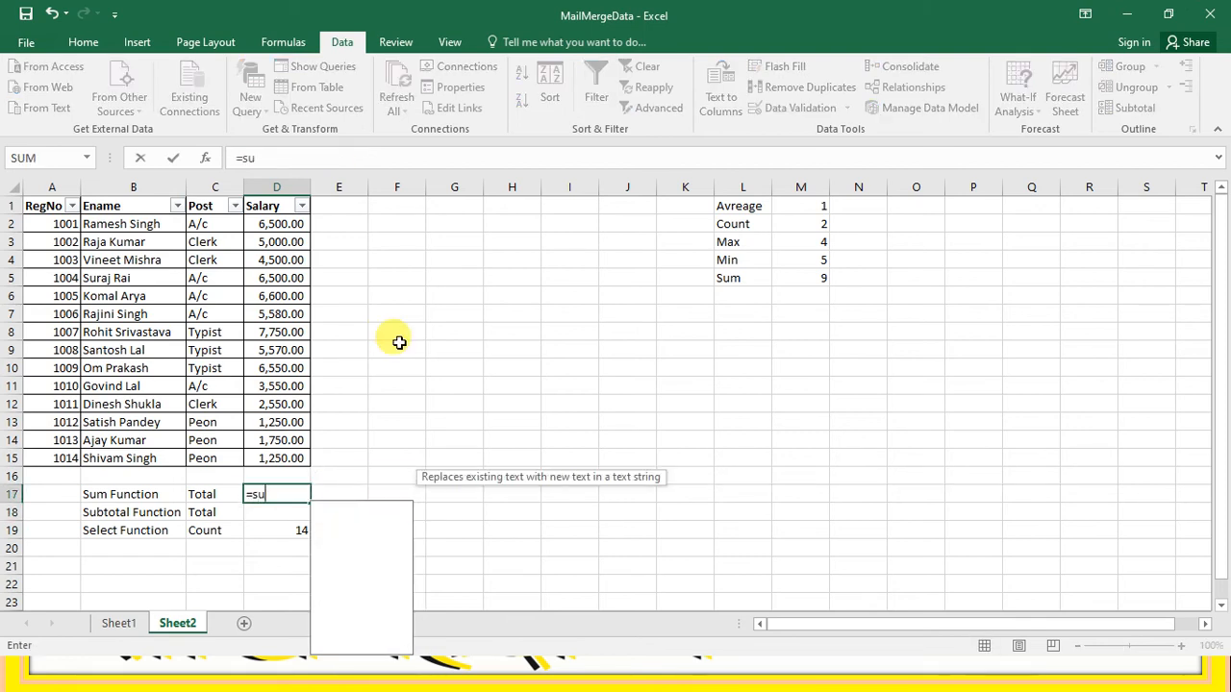
text(m()
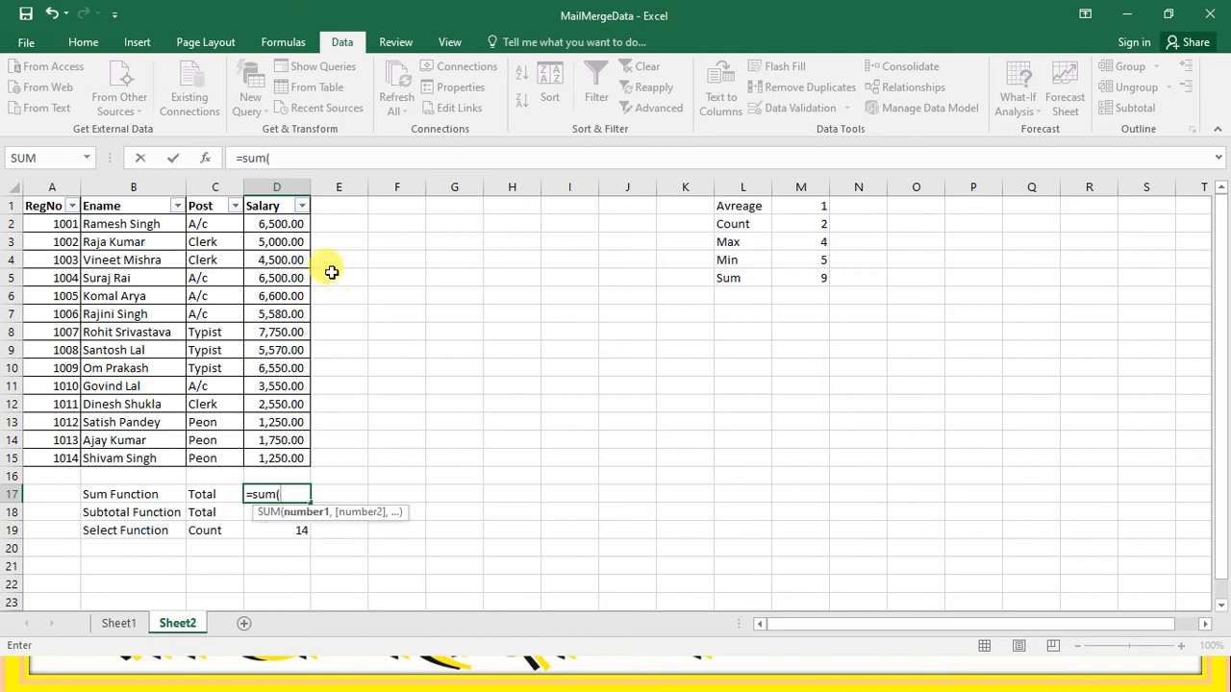
drag(272, 231, 277, 458)
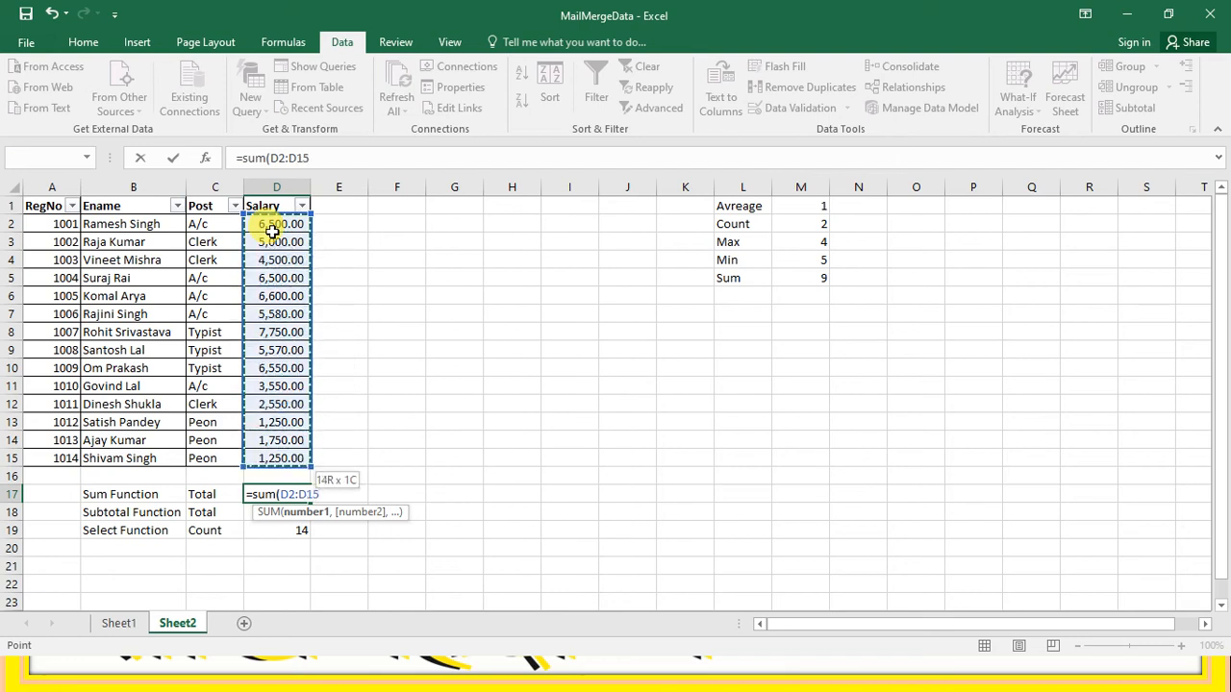
key(Return)
key(Up)
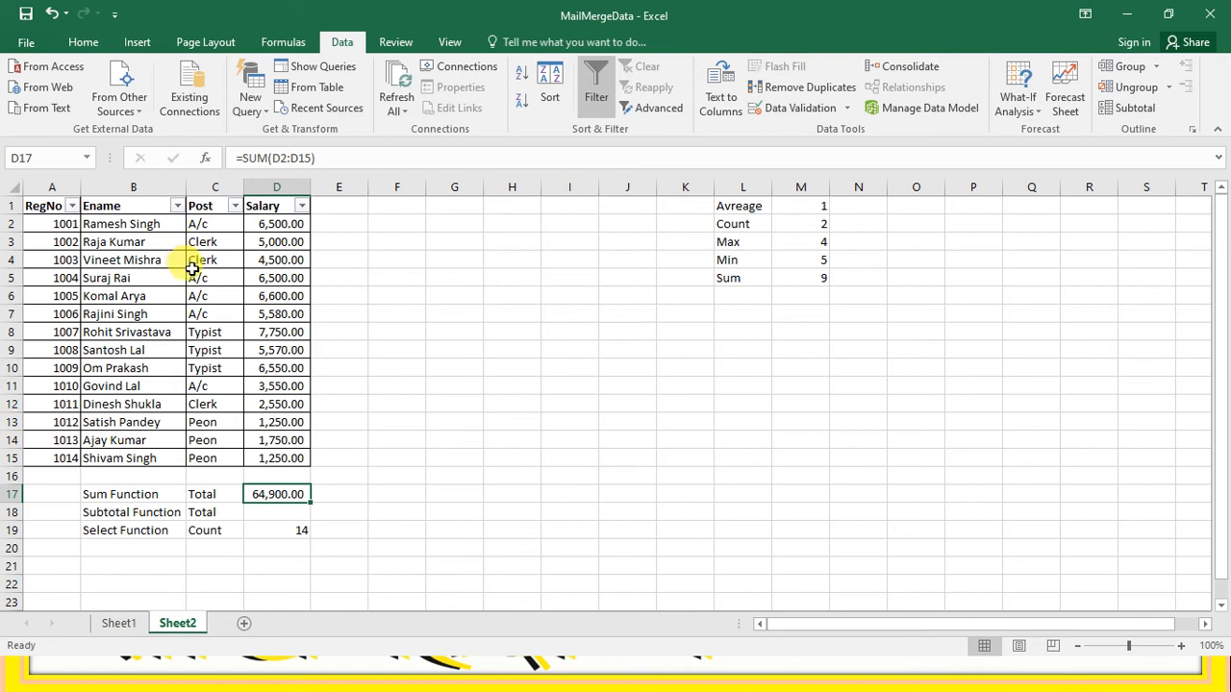
Step: Select the employee table A1:D15 including its headers and turn off its filter
click(48, 206)
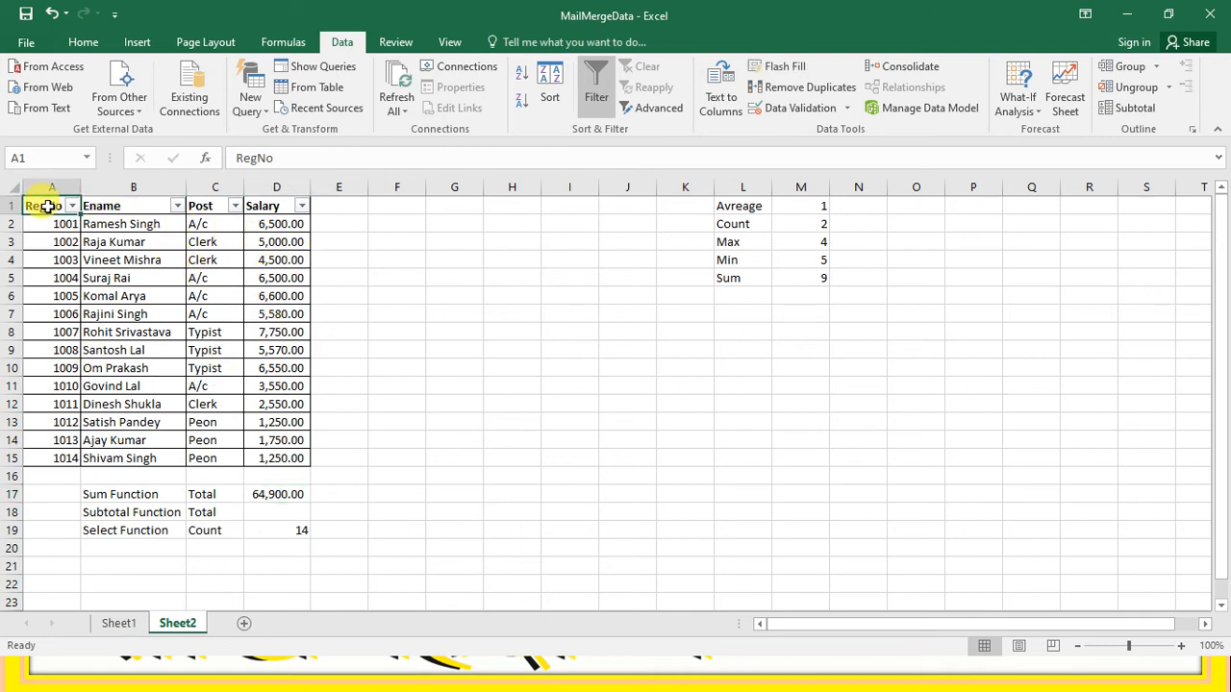
key(shift+Right)
key(shift+Right)
key(shift+Right)
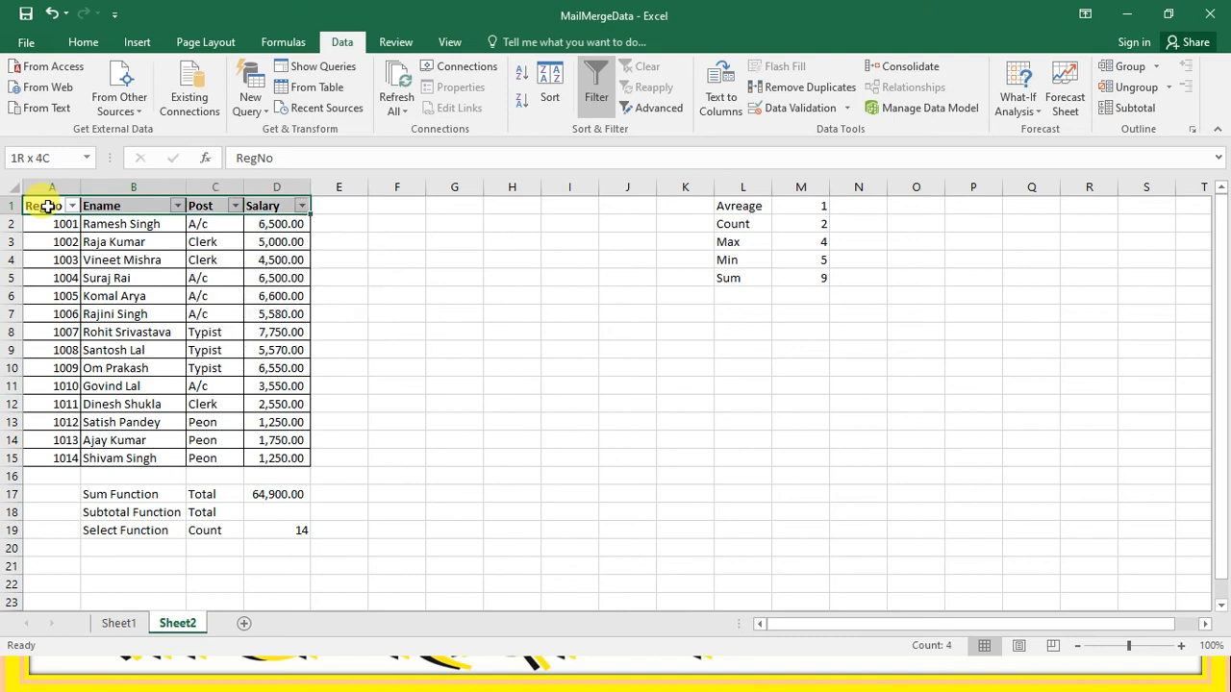
key(shift+Down)
key(shift+Down)
key(shift+Down)
key(shift+Down)
key(shift+Down)
key(shift+Down)
key(shift+Down)
key(shift+Down)
key(shift+Down)
key(shift+Down)
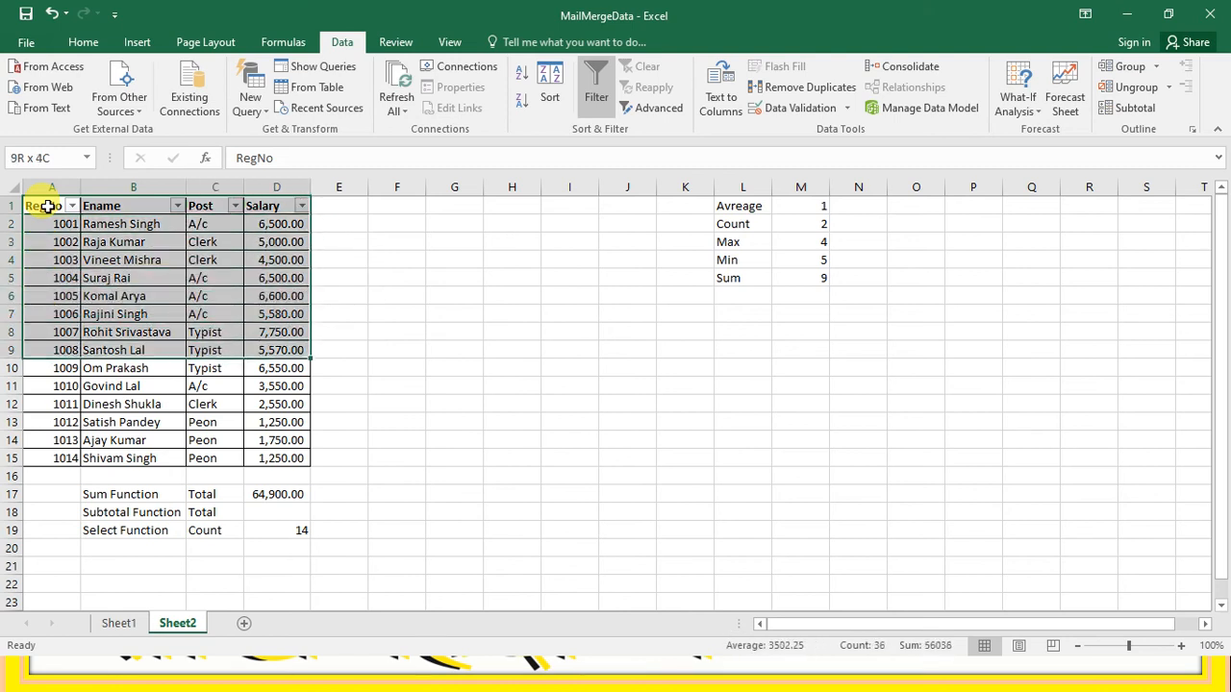
key(shift+Down)
key(shift+Down)
key(shift+Down)
key(shift+Down)
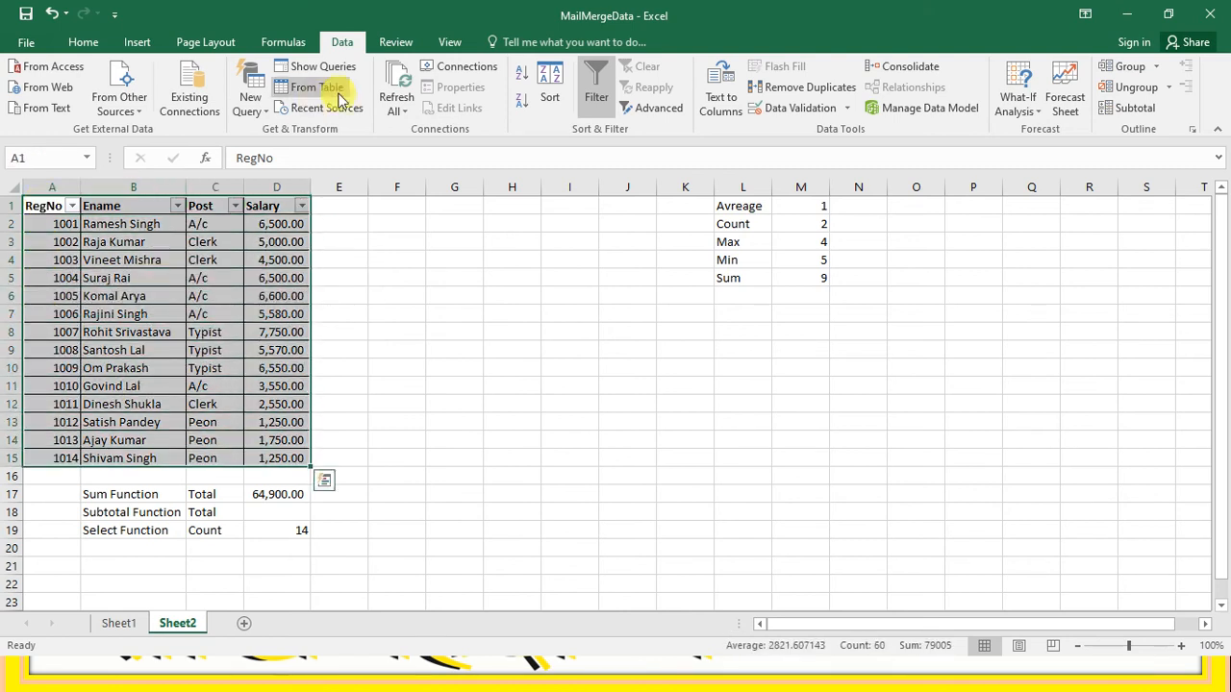
click(600, 97)
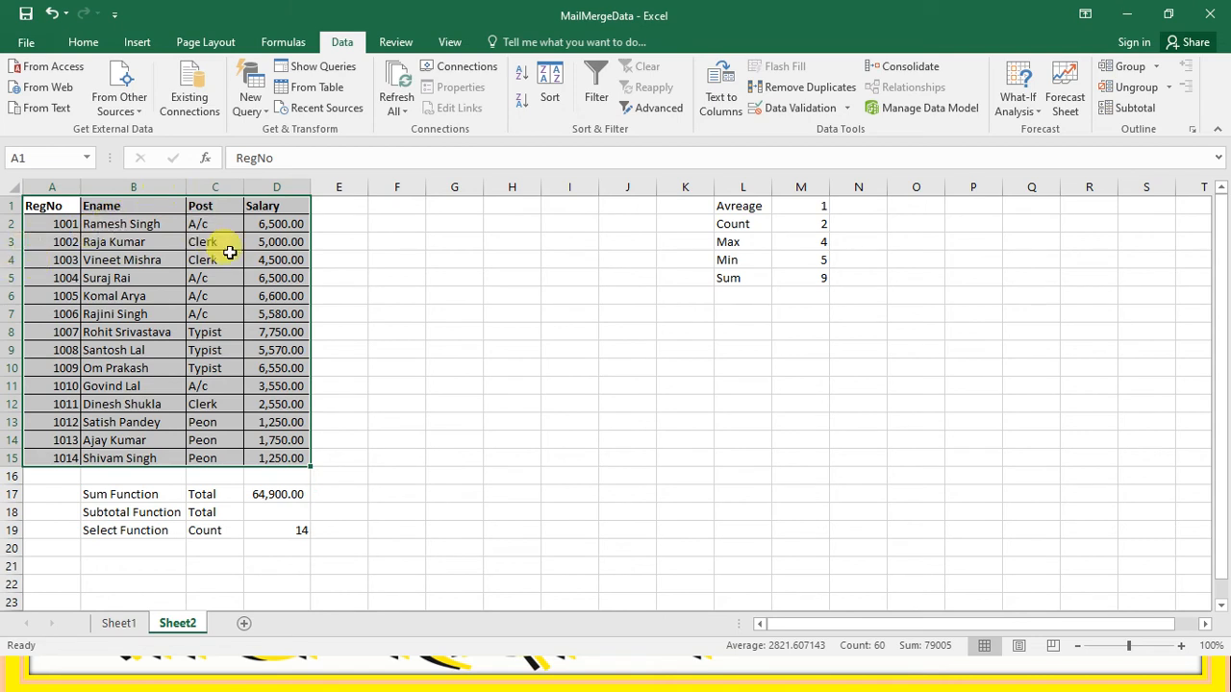
Step: Turn the filter on for the employee table, show only Clerk in the Post column and check the SUM formula in D17
click(596, 92)
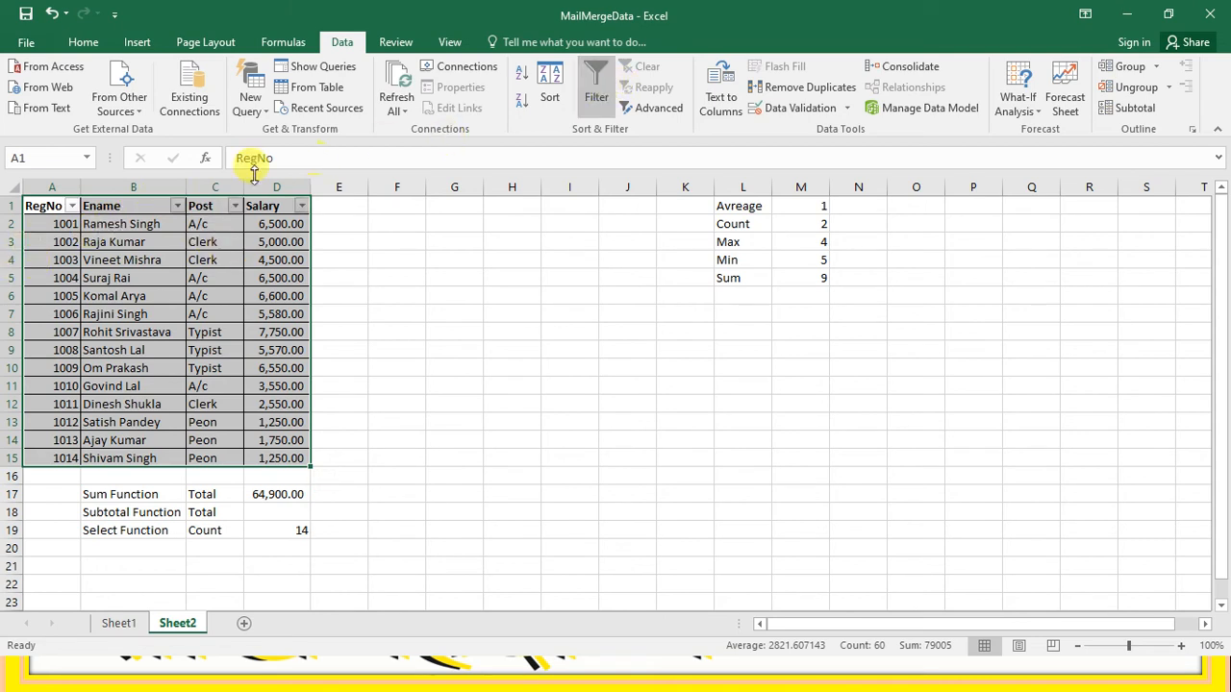
click(92, 275)
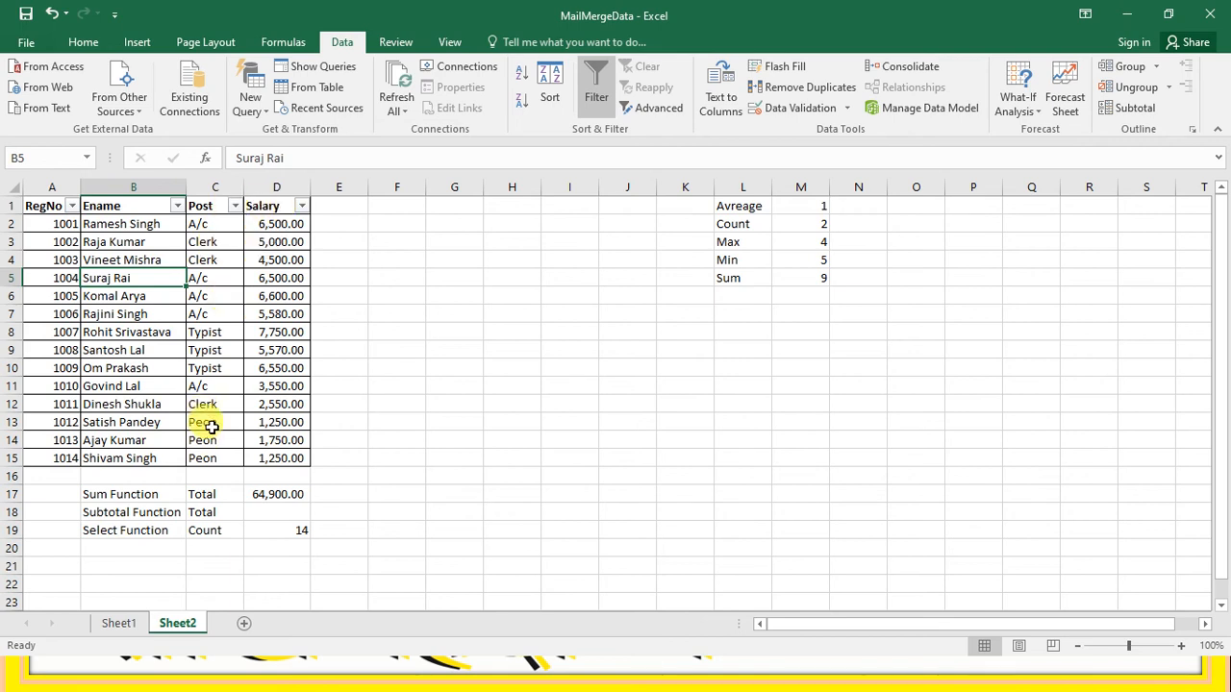
click(236, 207)
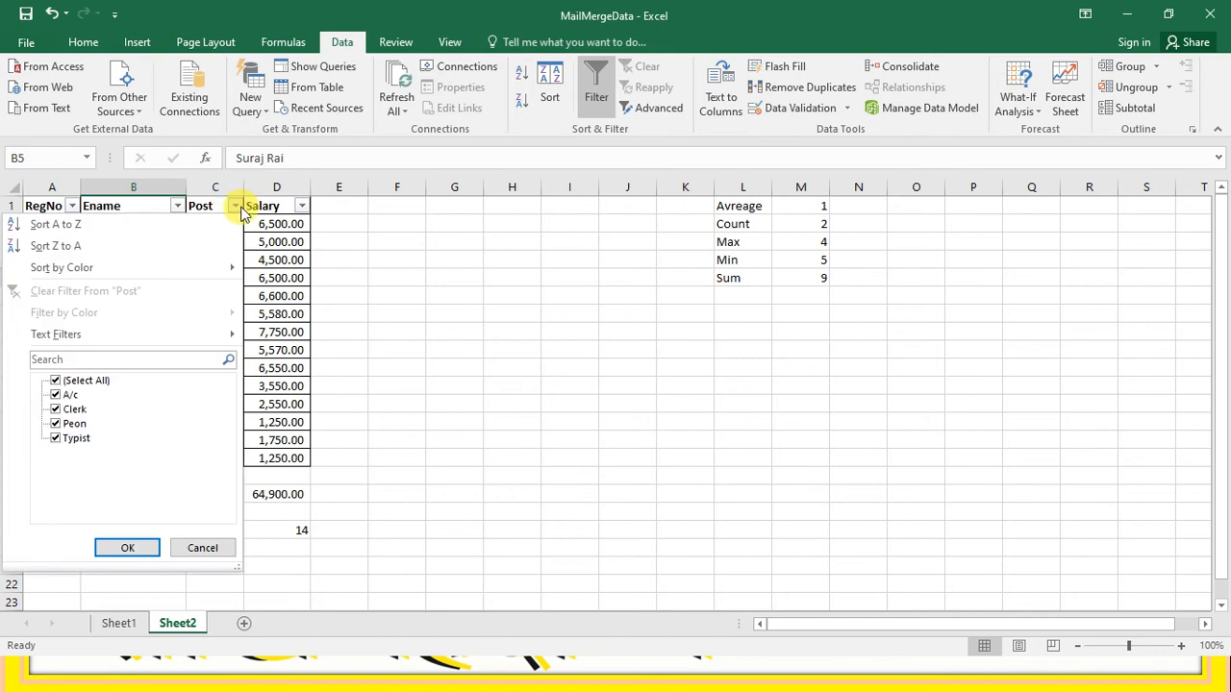
click(55, 383)
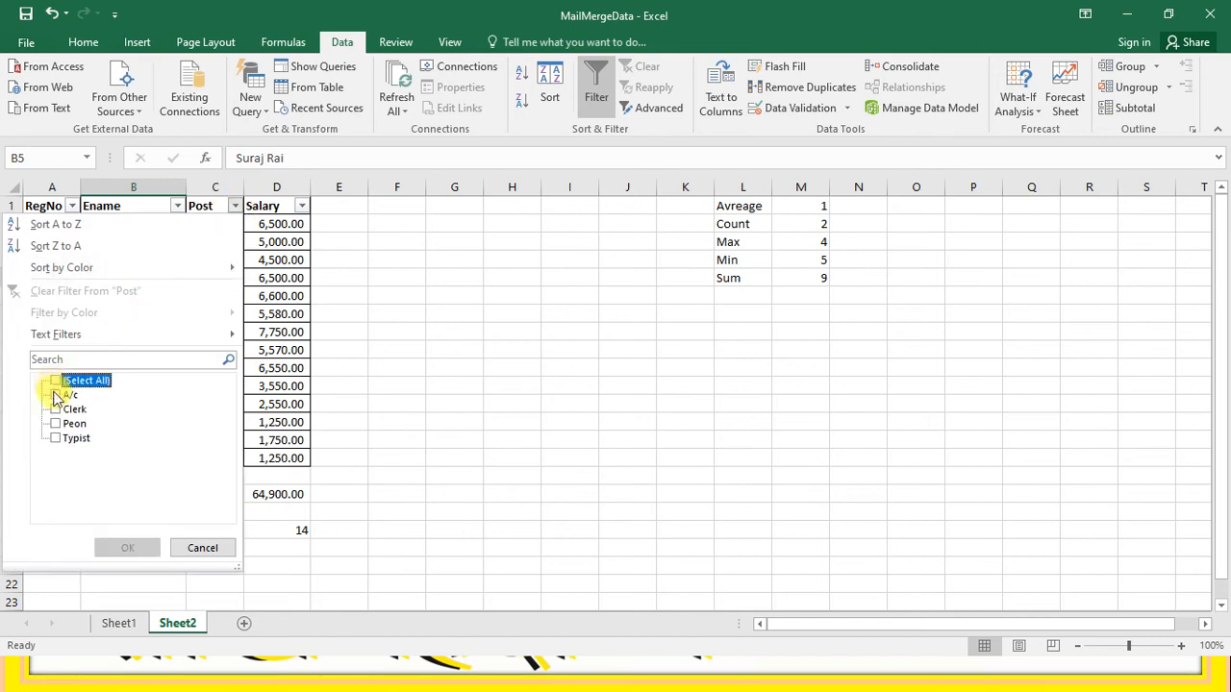
click(55, 411)
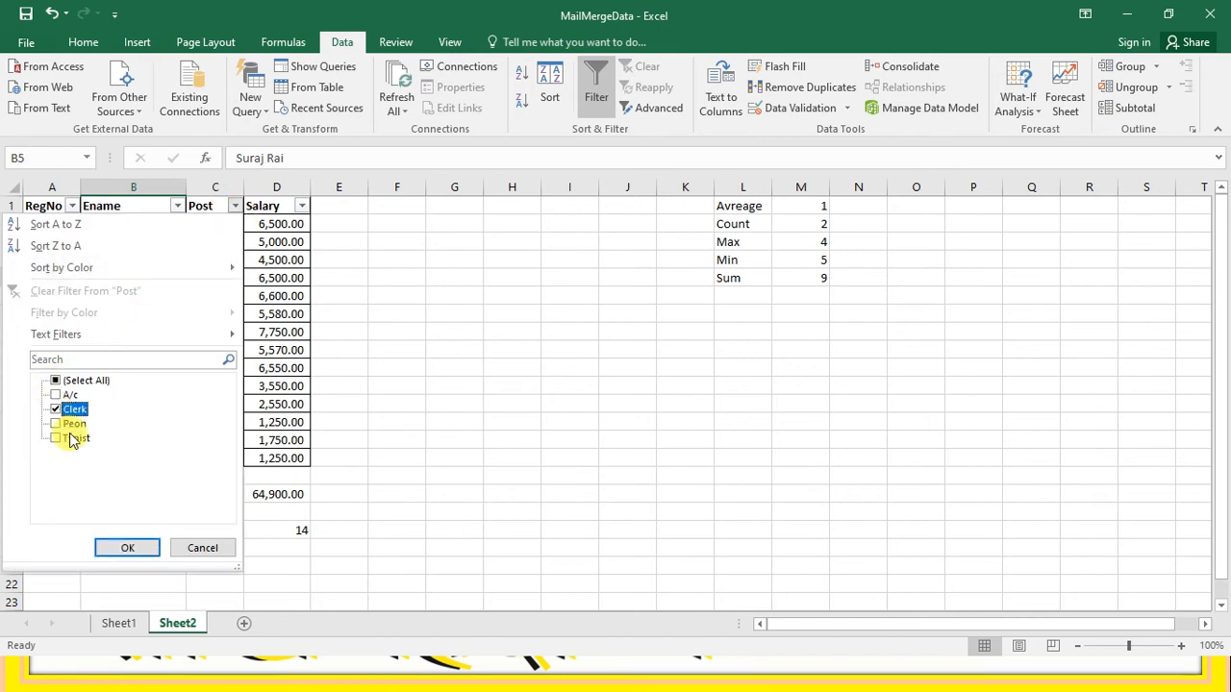
click(123, 548)
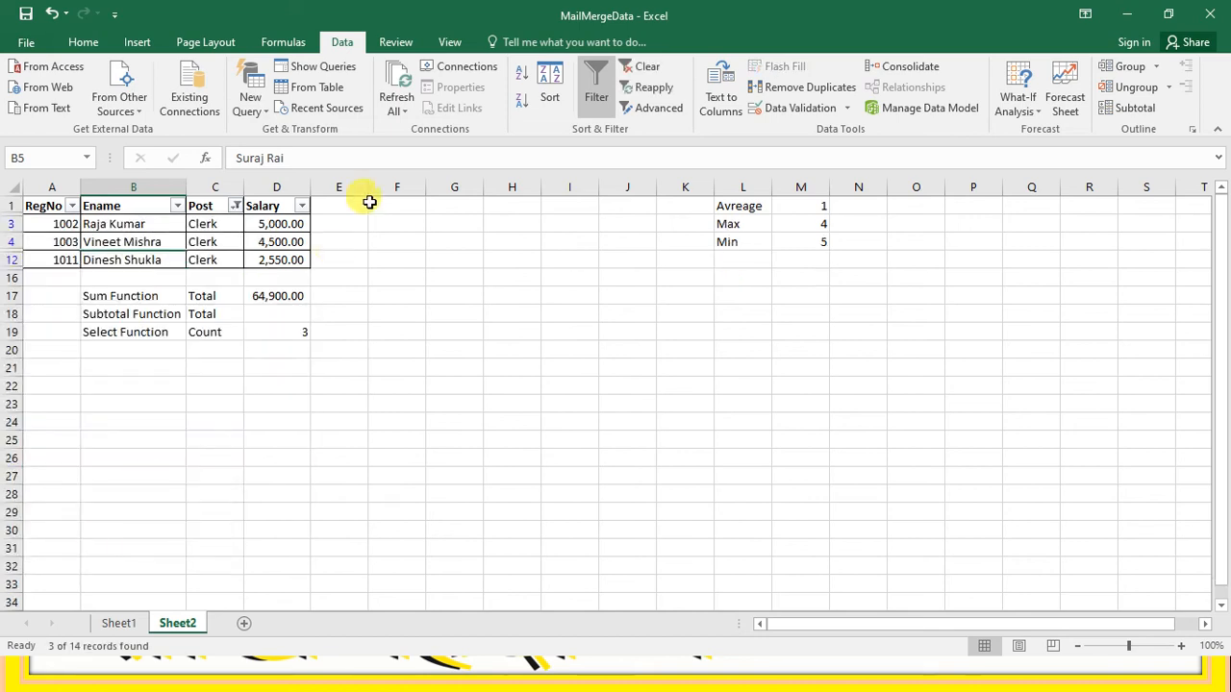
click(258, 295)
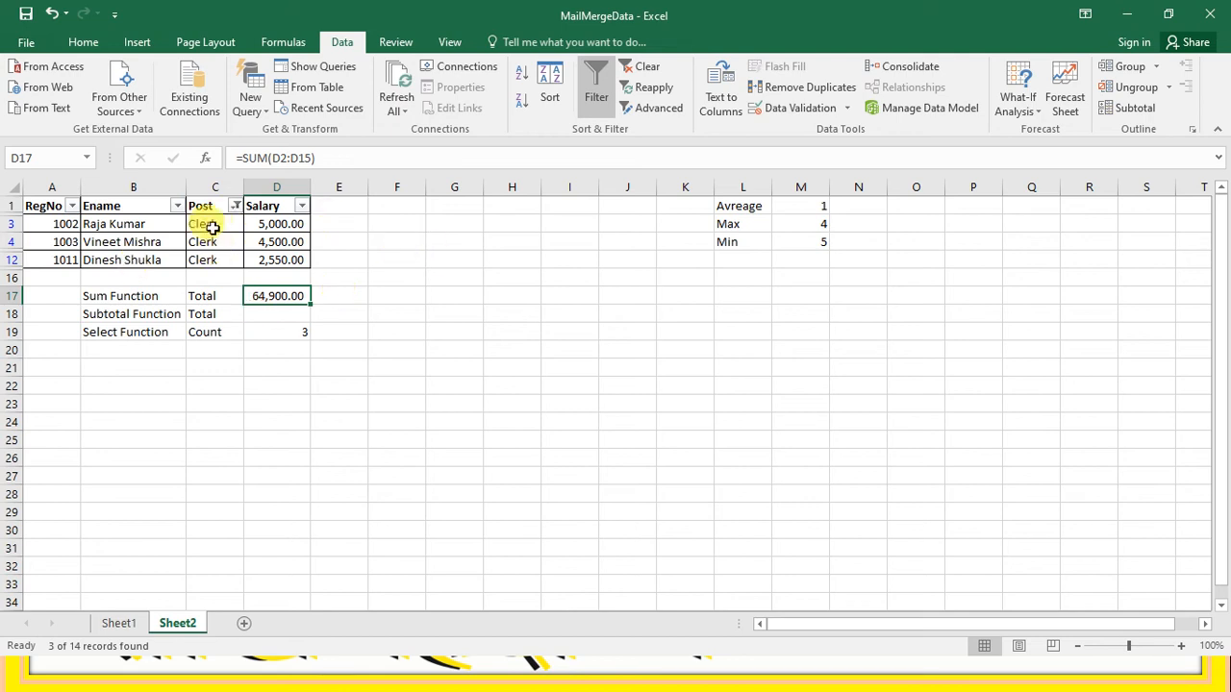
Step: Enter =SUBTOTAL(9,D2:D15) in D18 to total only the filtered Salary values, and reselect that cell
click(280, 317)
text(=subt)
key(Tab)
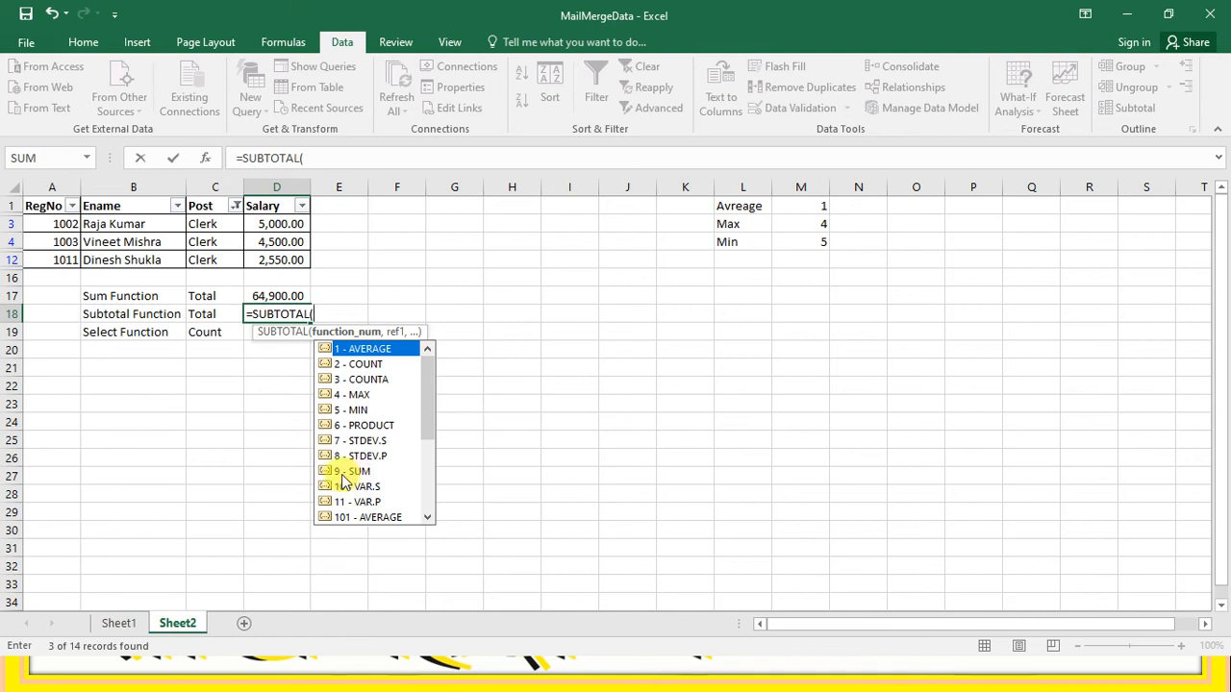
text(9)
text(,)
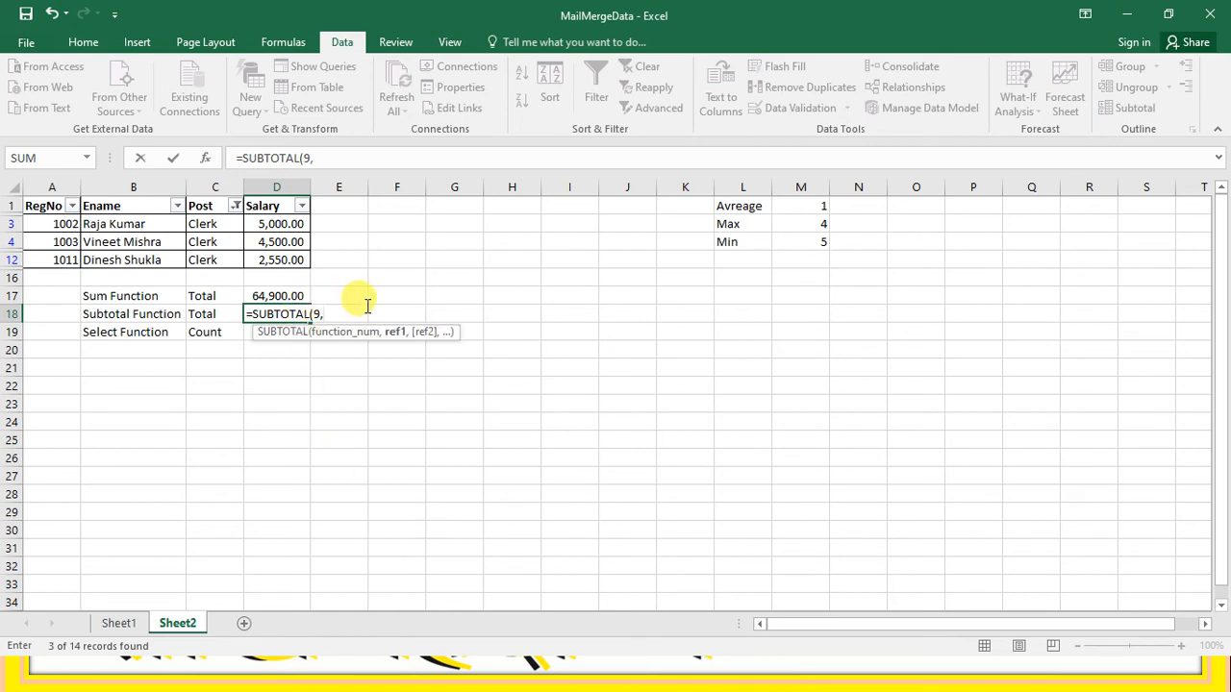
text(d2:d1)
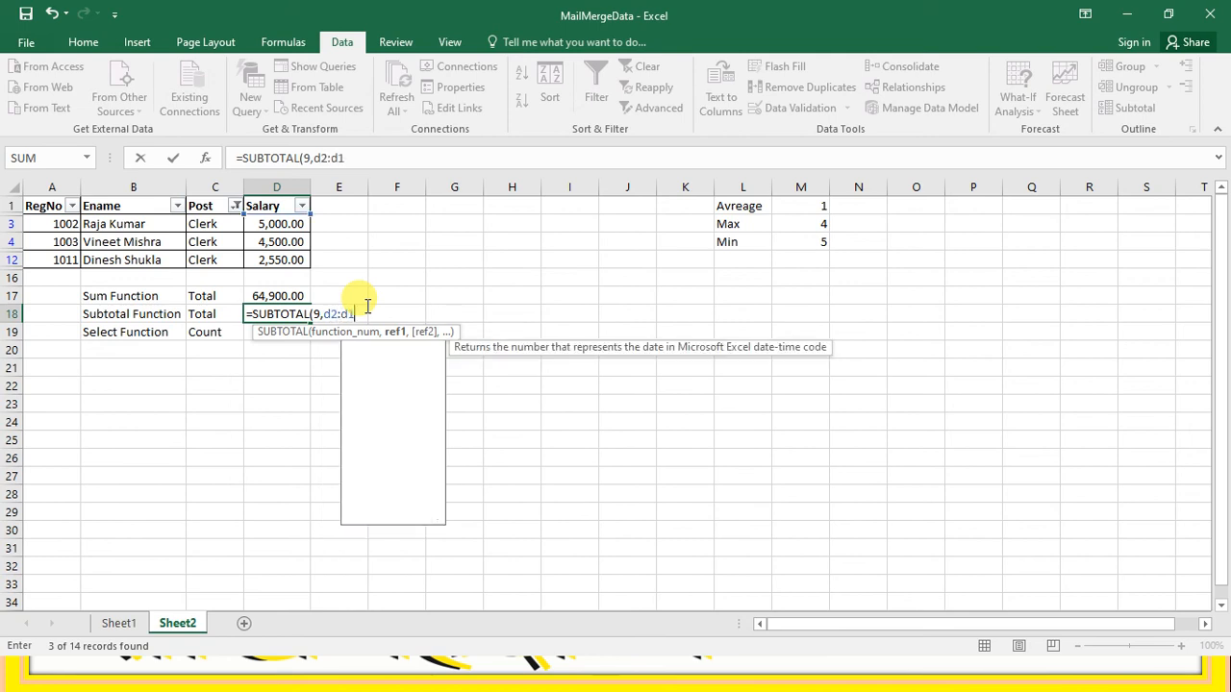
text(5)
text())
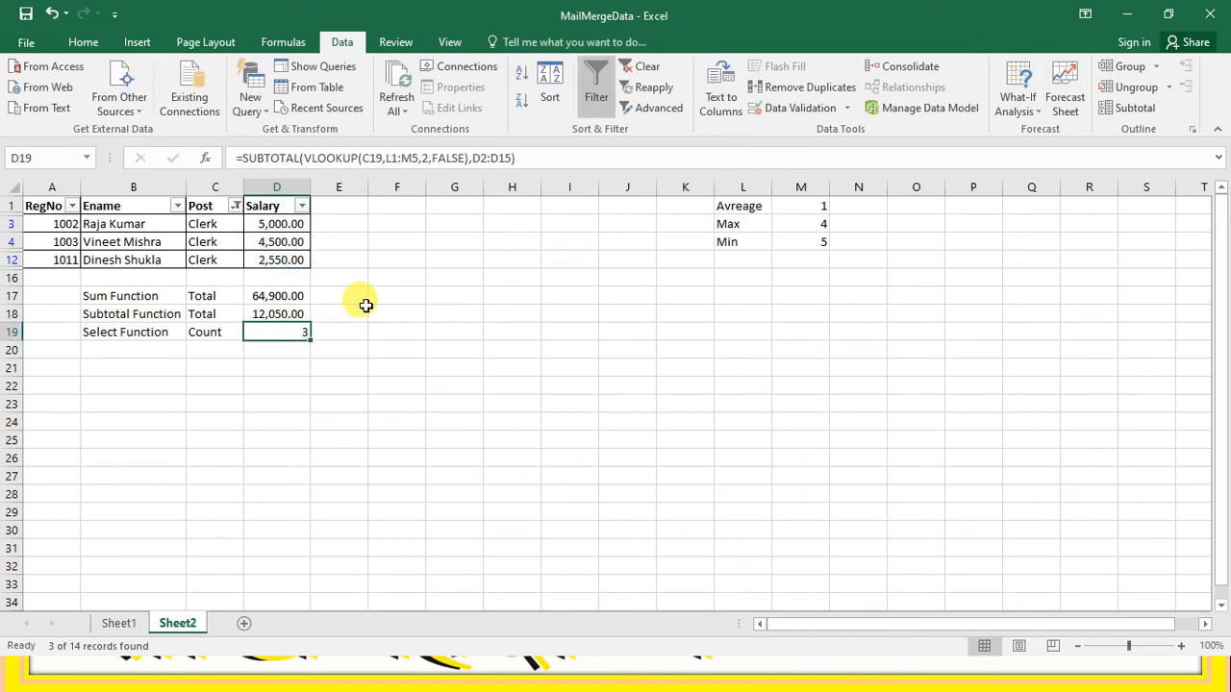
key(Up)
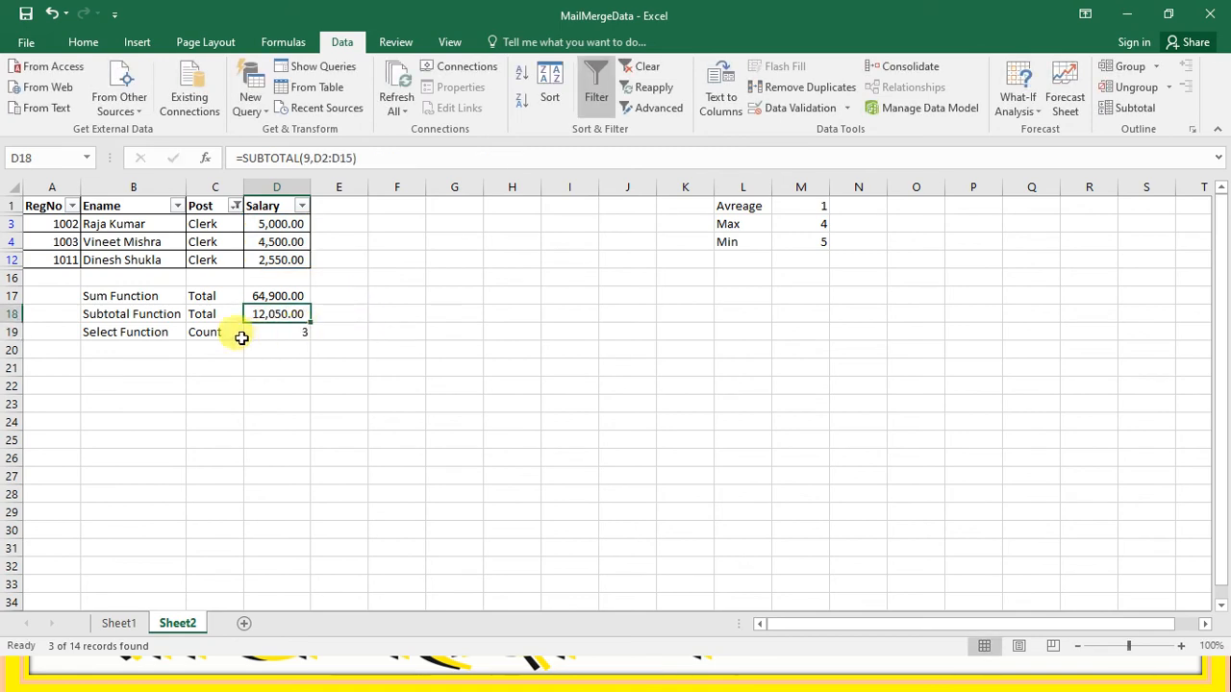
Step: Select the visible Clerk salaries from D3 to D12 to compare their sum with the subtotal
click(261, 227)
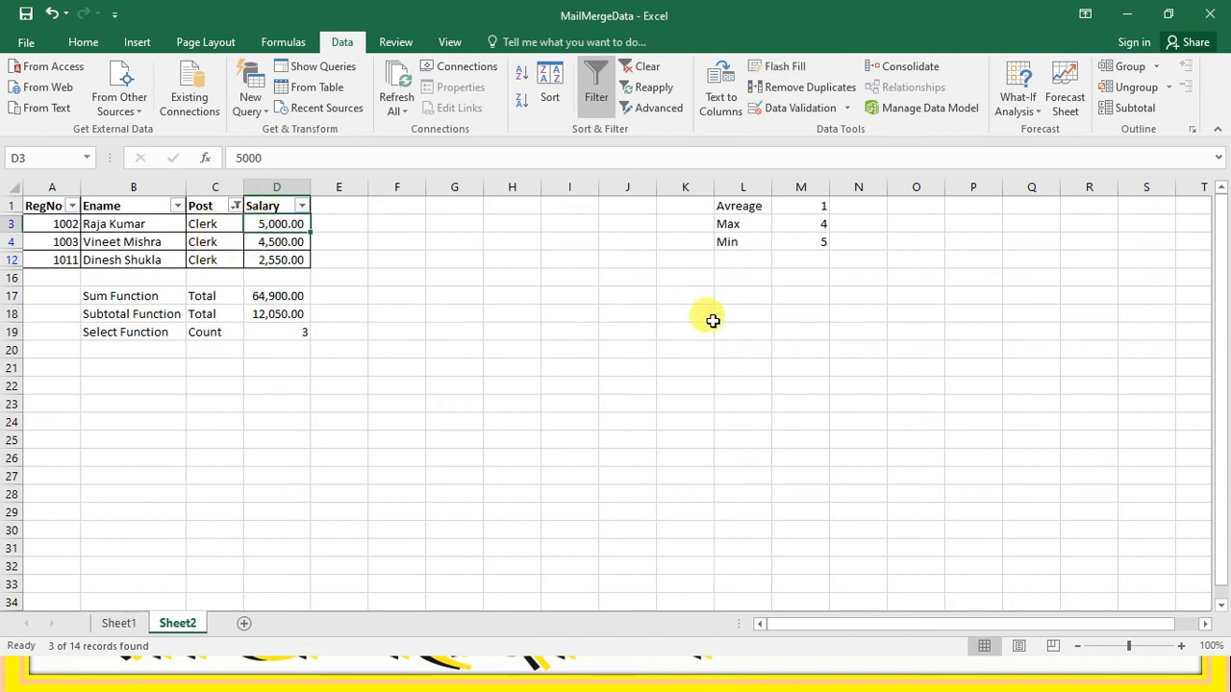
key(shift+Down)
key(shift+Down)
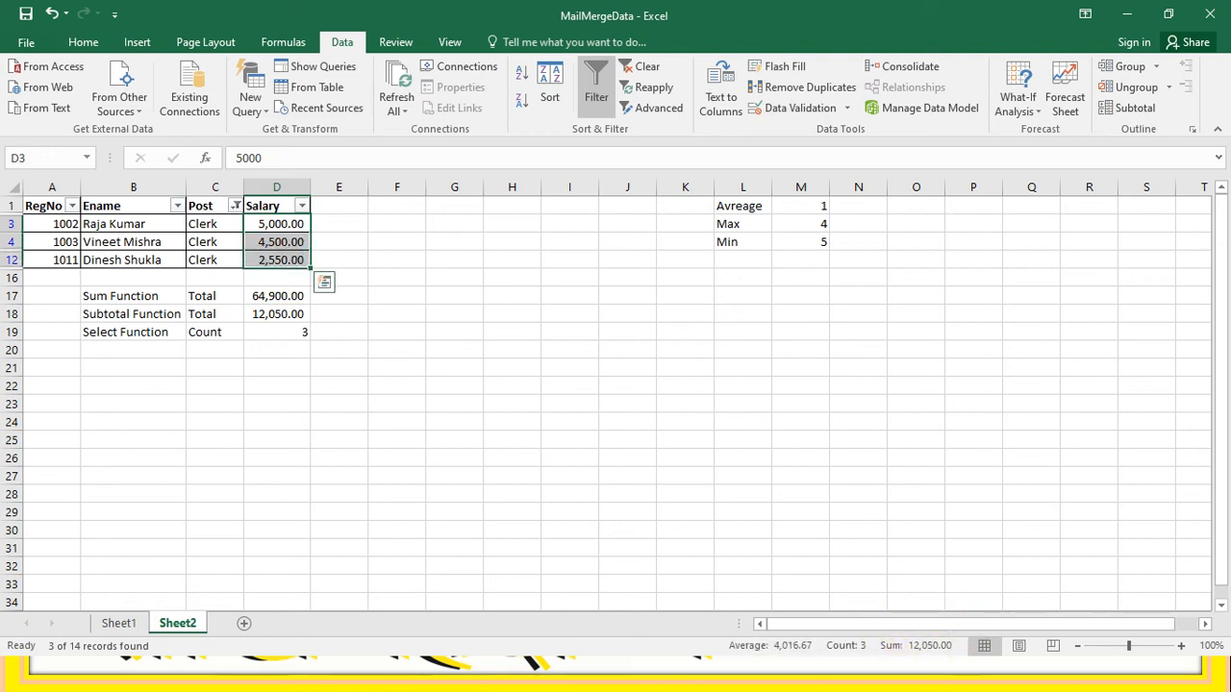
Step: Show all posts again in the Post column filter and compare the SUM and SUBTOTAL totals in D17 and D18
click(232, 205)
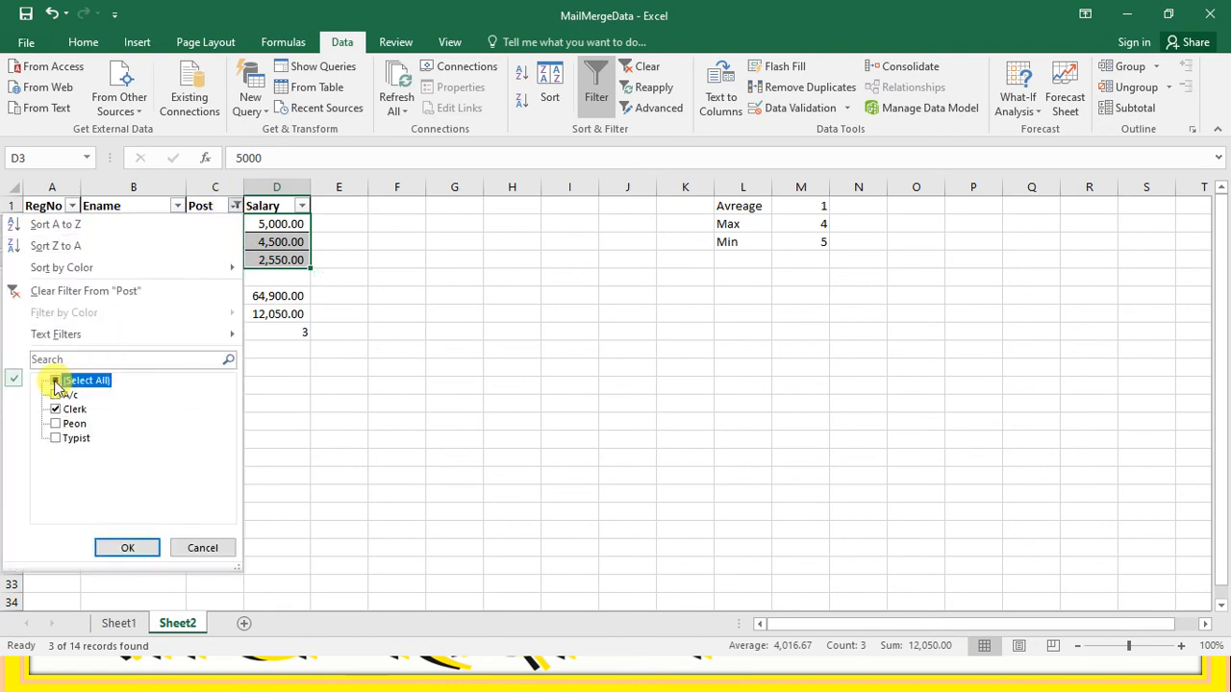
click(98, 548)
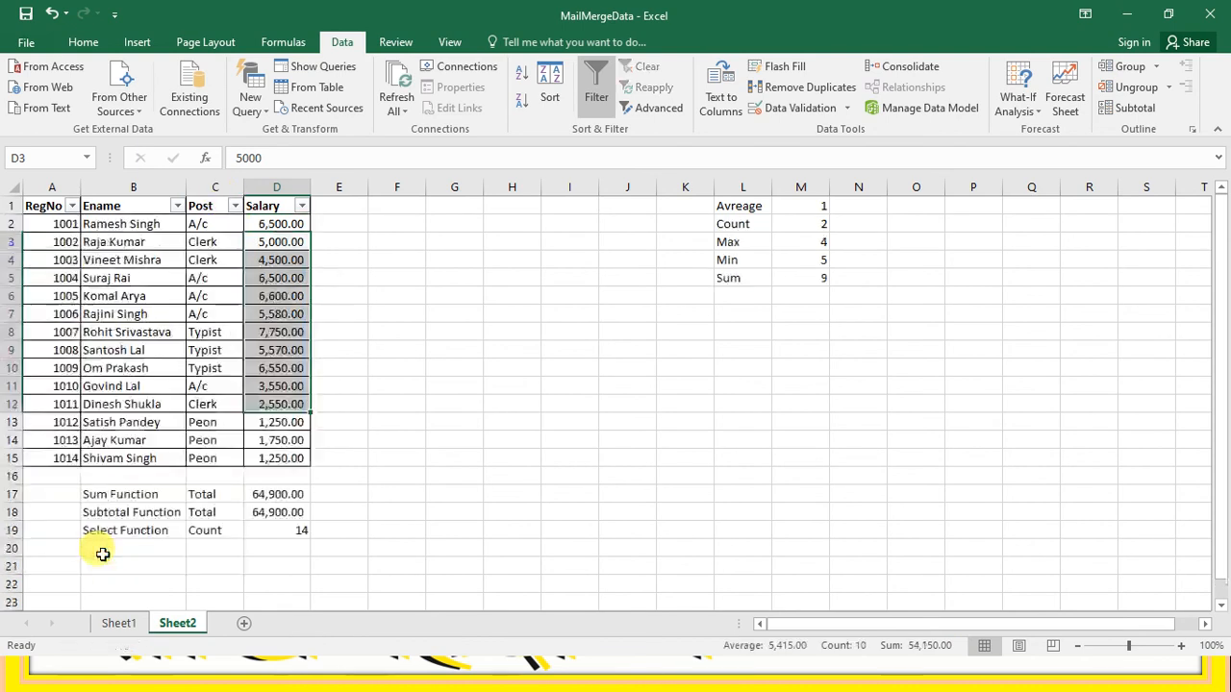
drag(357, 492, 276, 513)
click(276, 512)
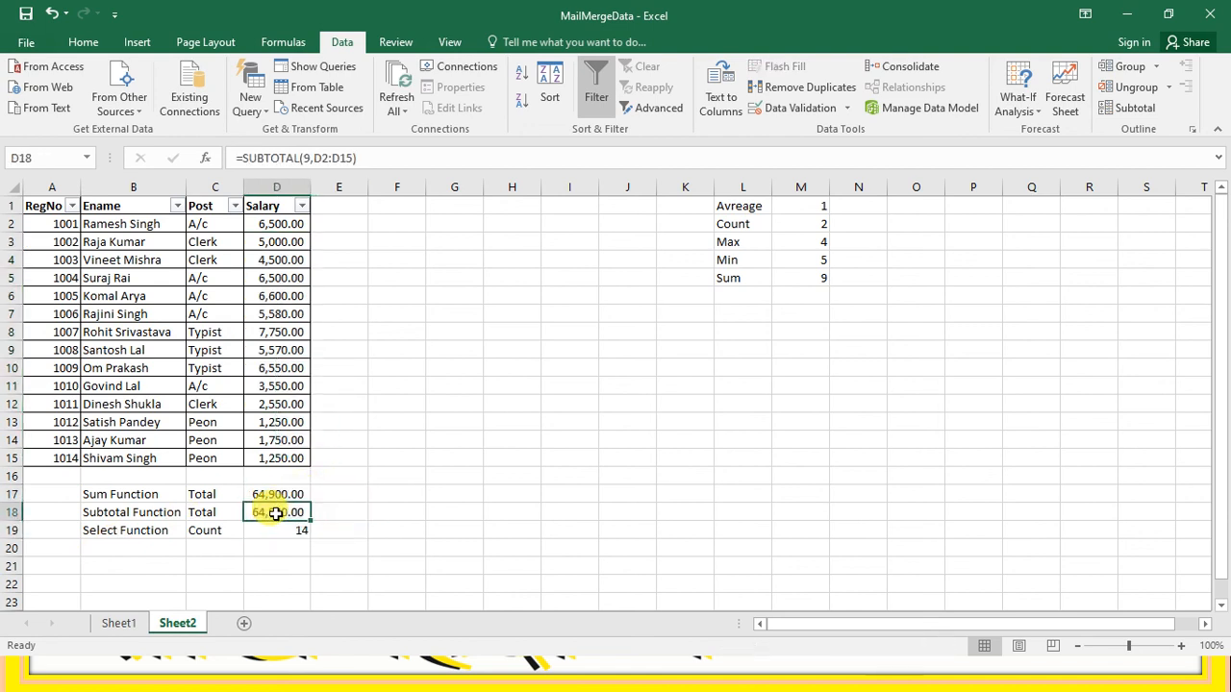
Step: Filter the Post column to show only A/c and Peon employees
click(236, 208)
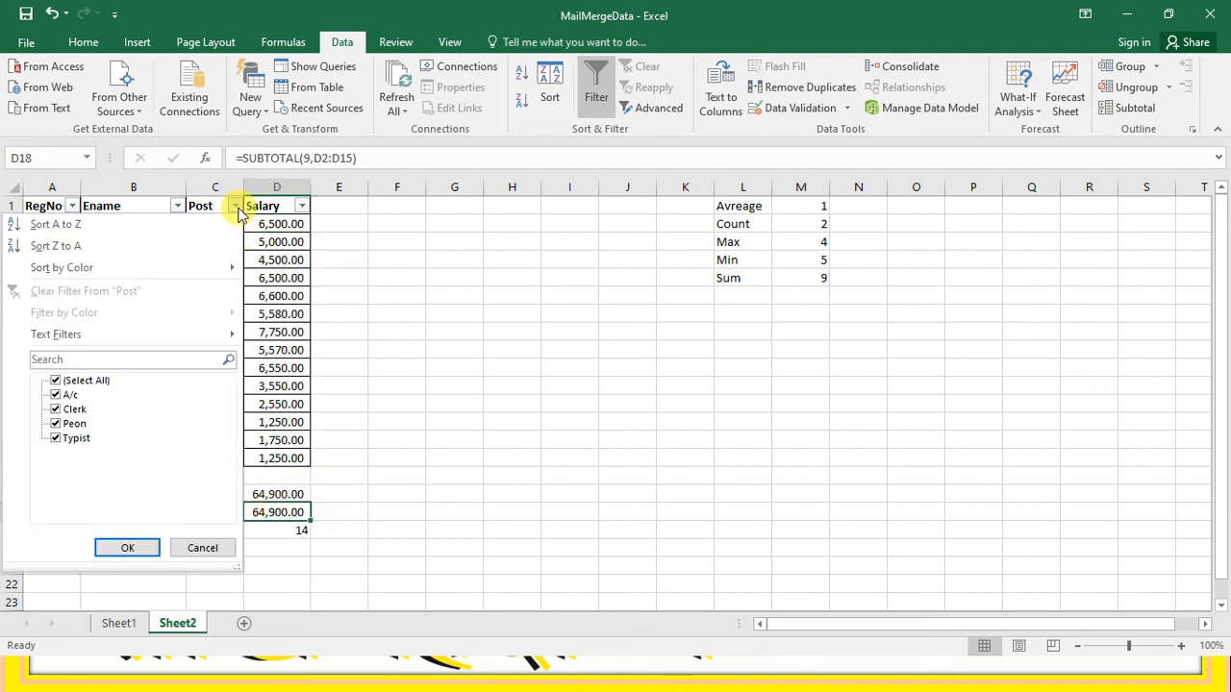
click(56, 382)
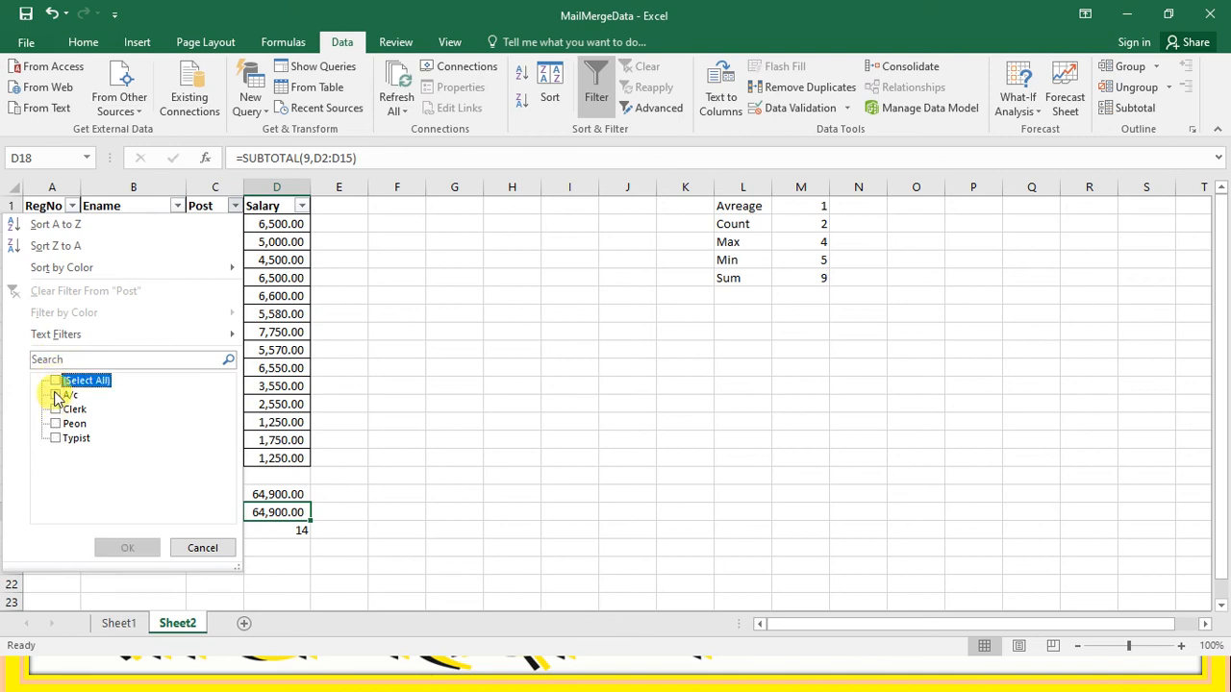
click(55, 396)
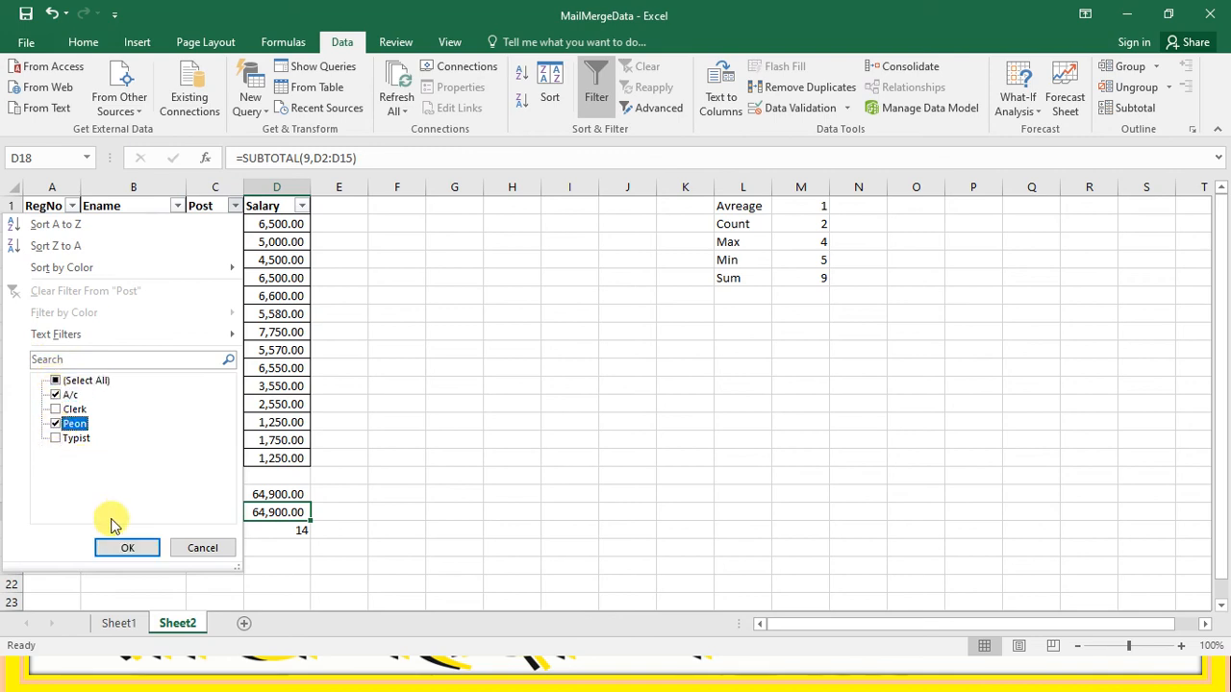
click(115, 547)
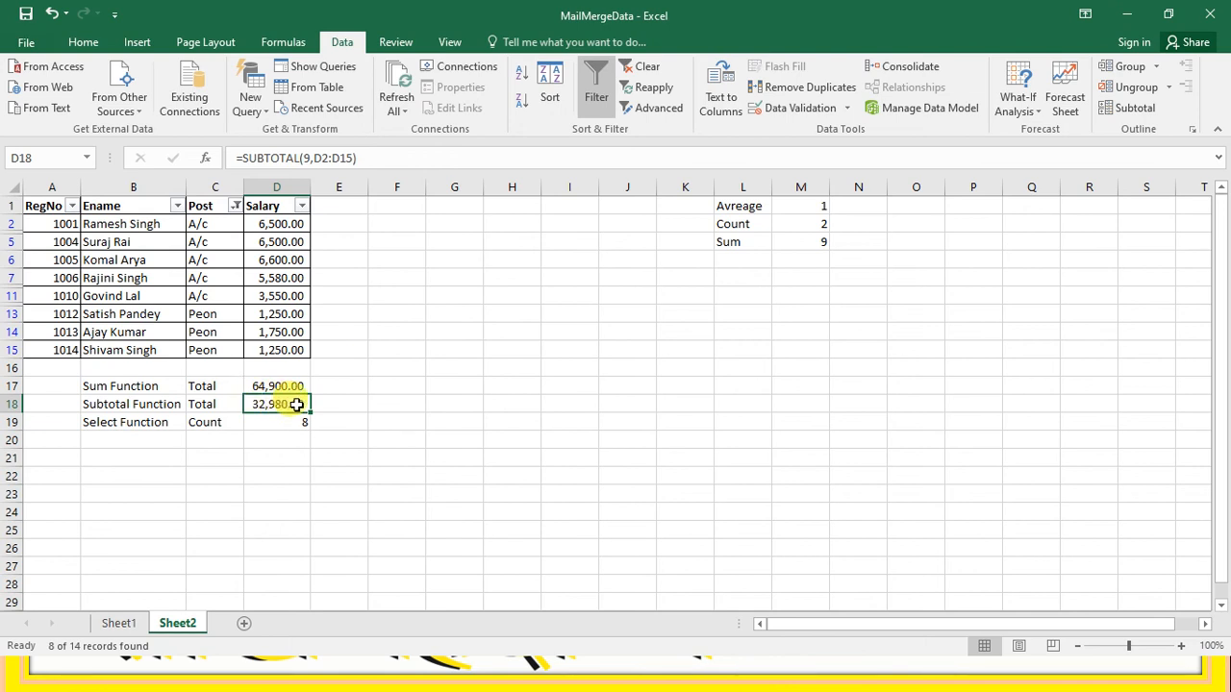
Step: Select all posts in the Post column filter to bring back every employee row
click(236, 207)
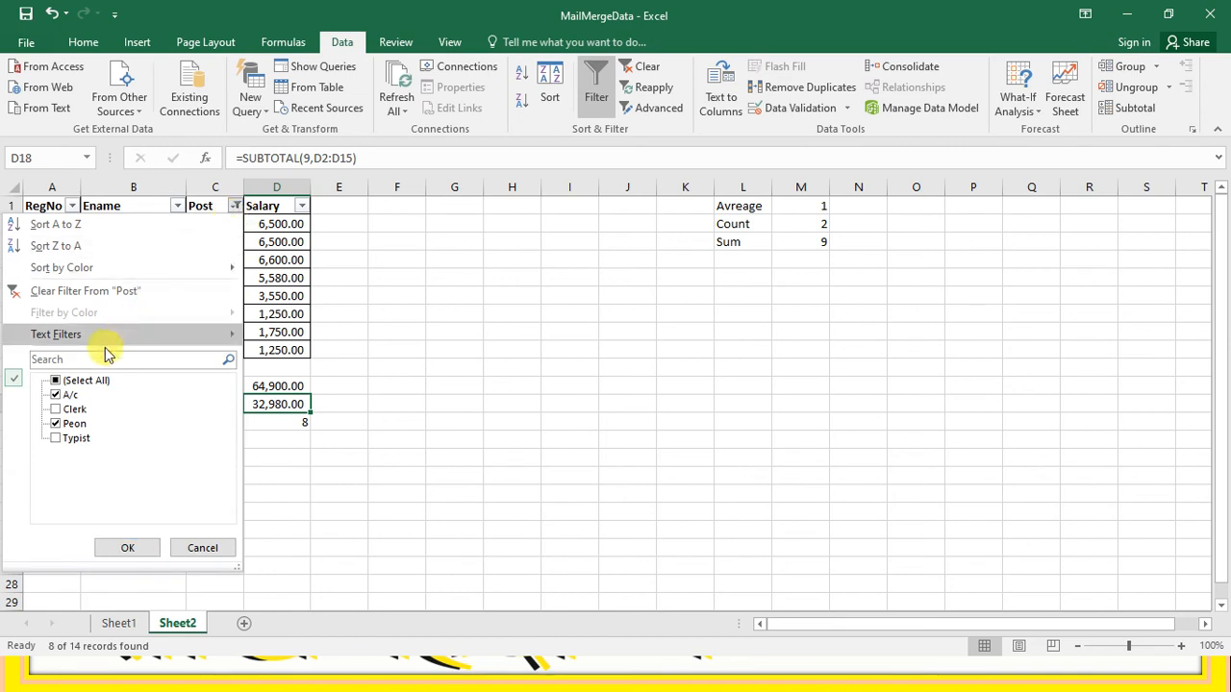
click(56, 383)
click(133, 550)
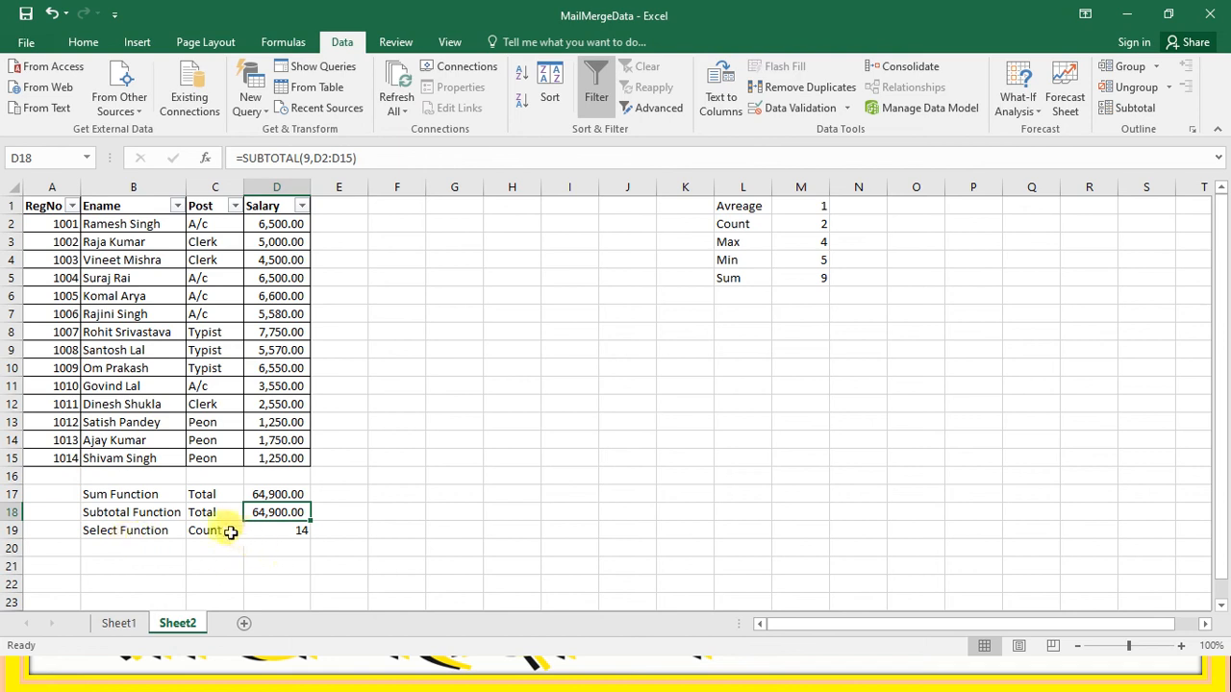
Step: Choose Sum as the function in the Select Function cell C19
click(227, 533)
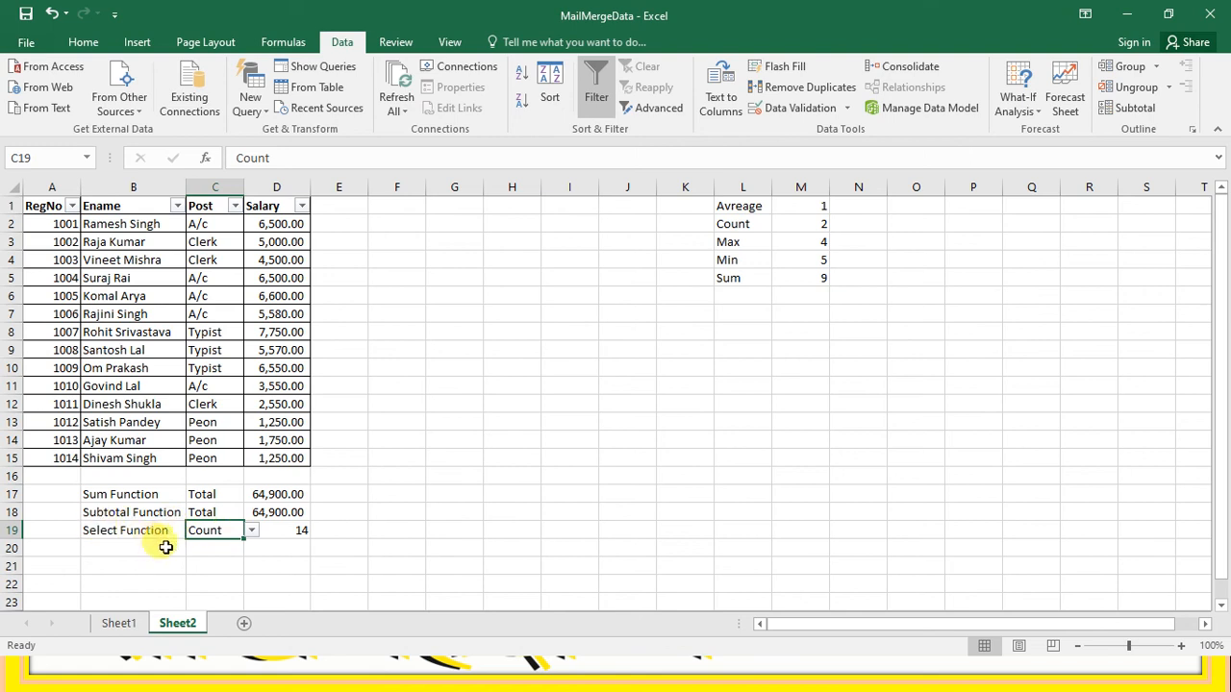
click(253, 532)
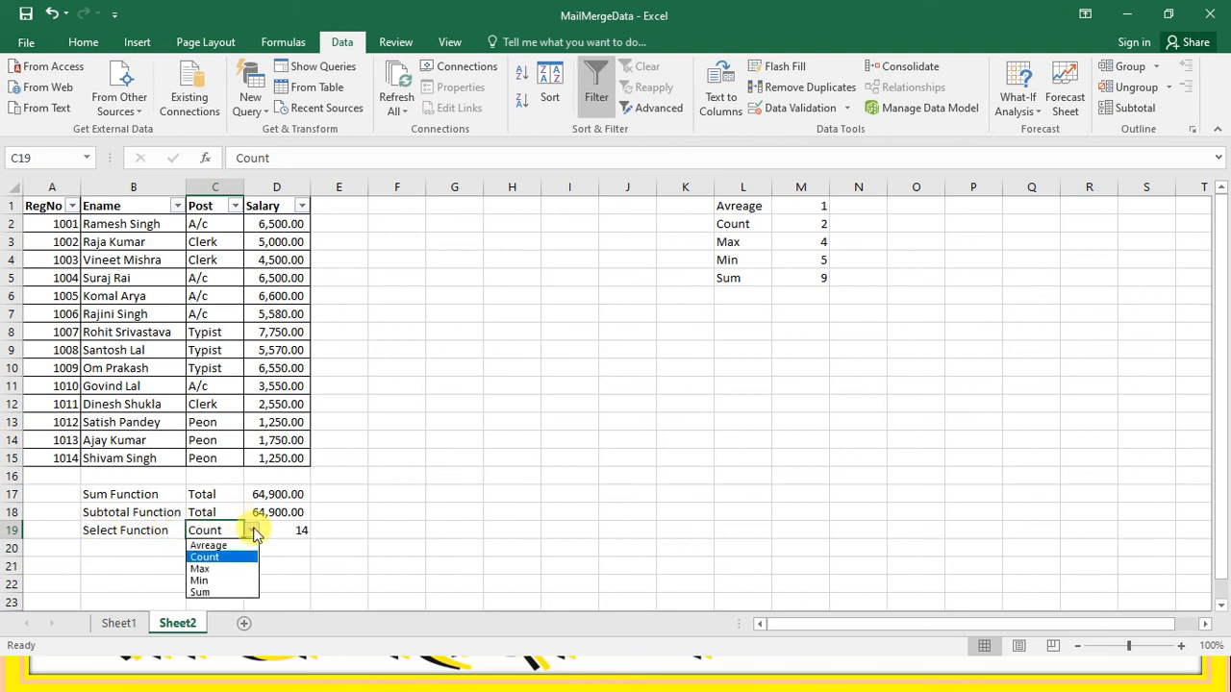
key(Escape)
click(213, 587)
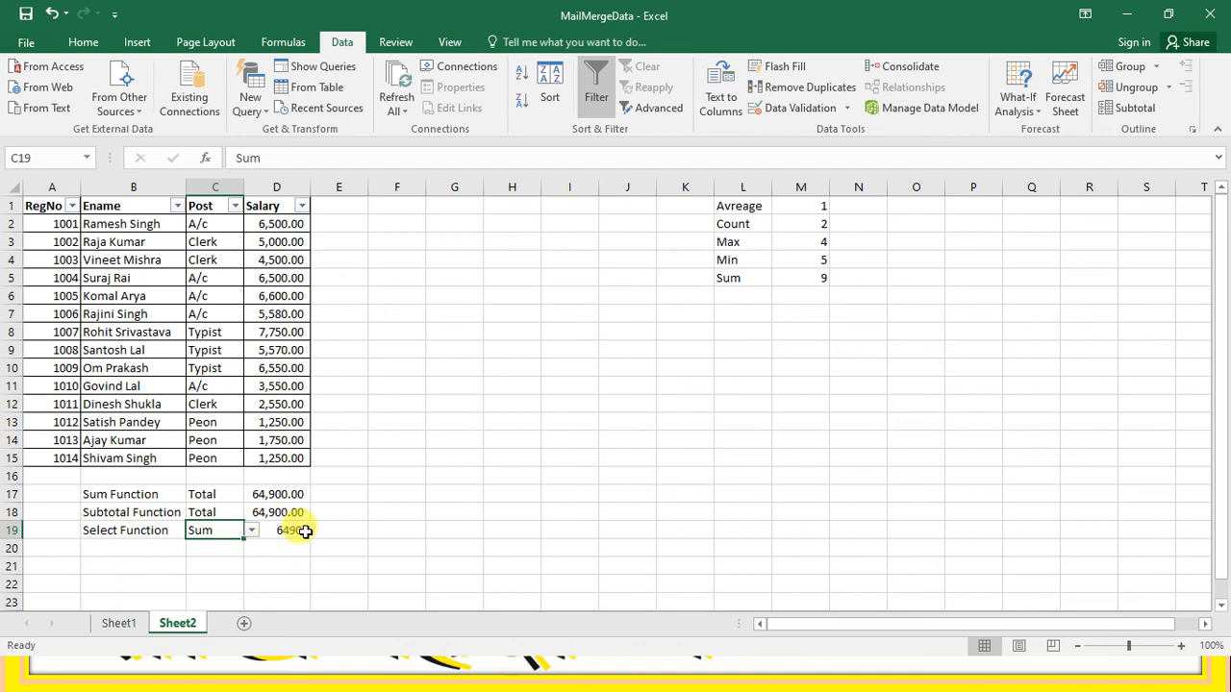
Step: Filter the Post column to show only Peon employees
click(234, 206)
click(54, 381)
click(55, 424)
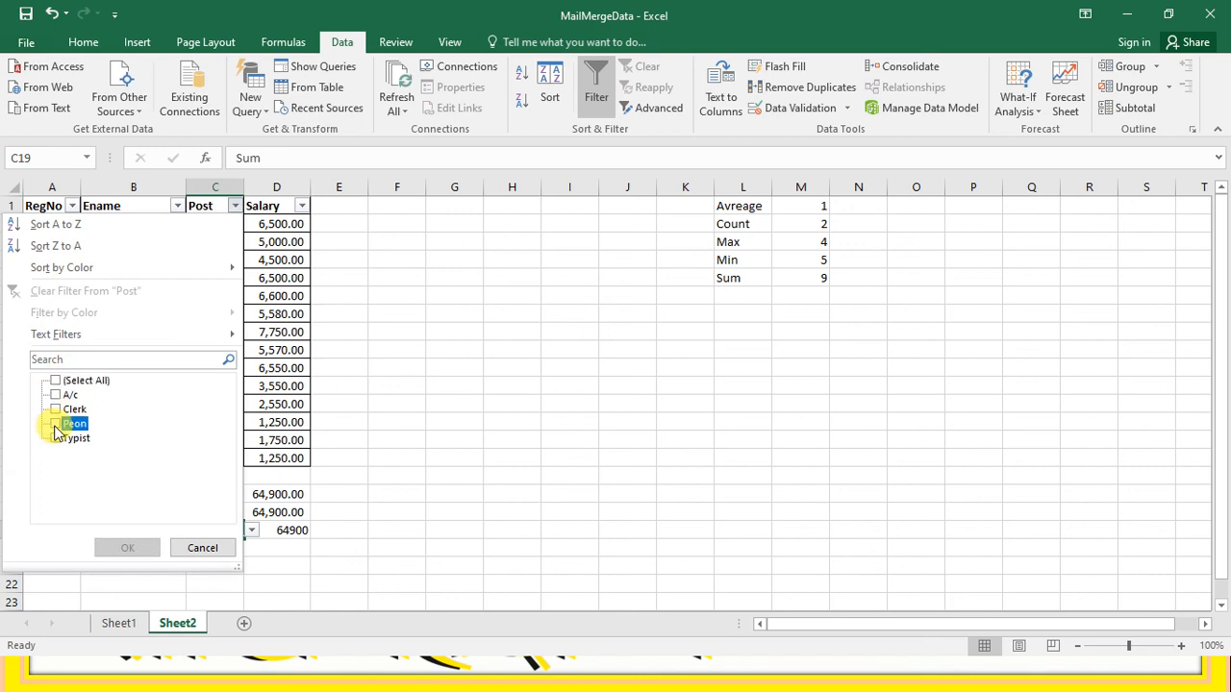
click(122, 547)
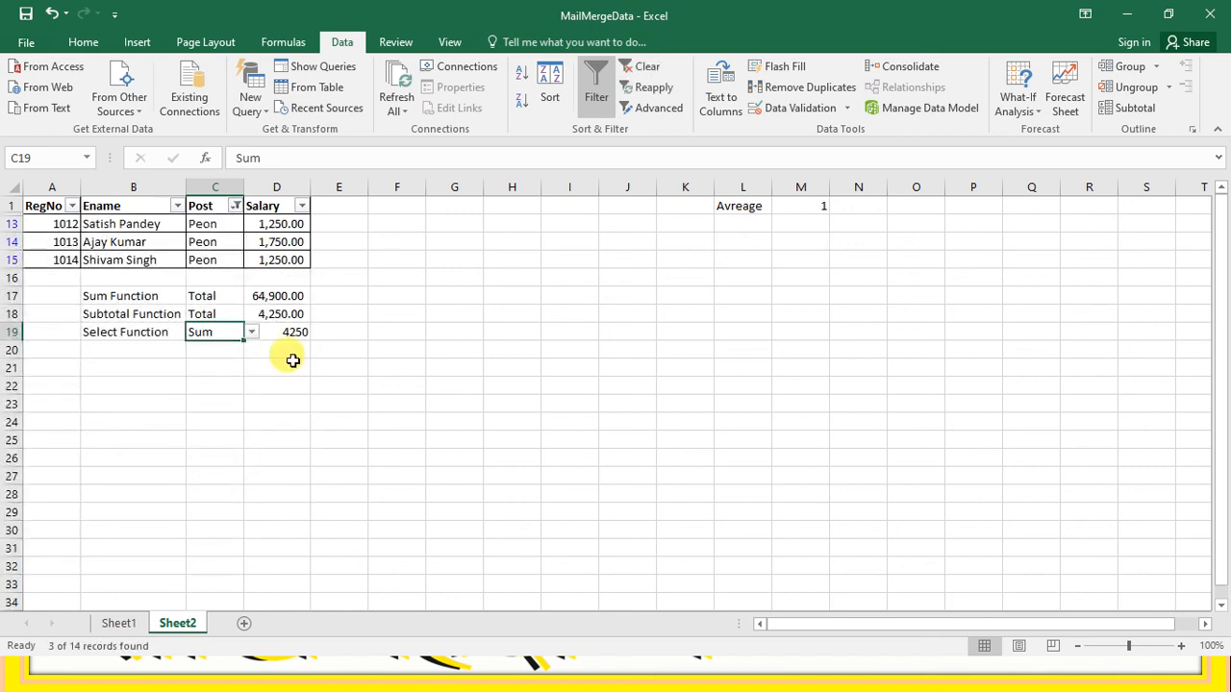
Step: Switch the Select Function choice in C19 to Min and then to Count for the filtered Peon salaries
click(252, 332)
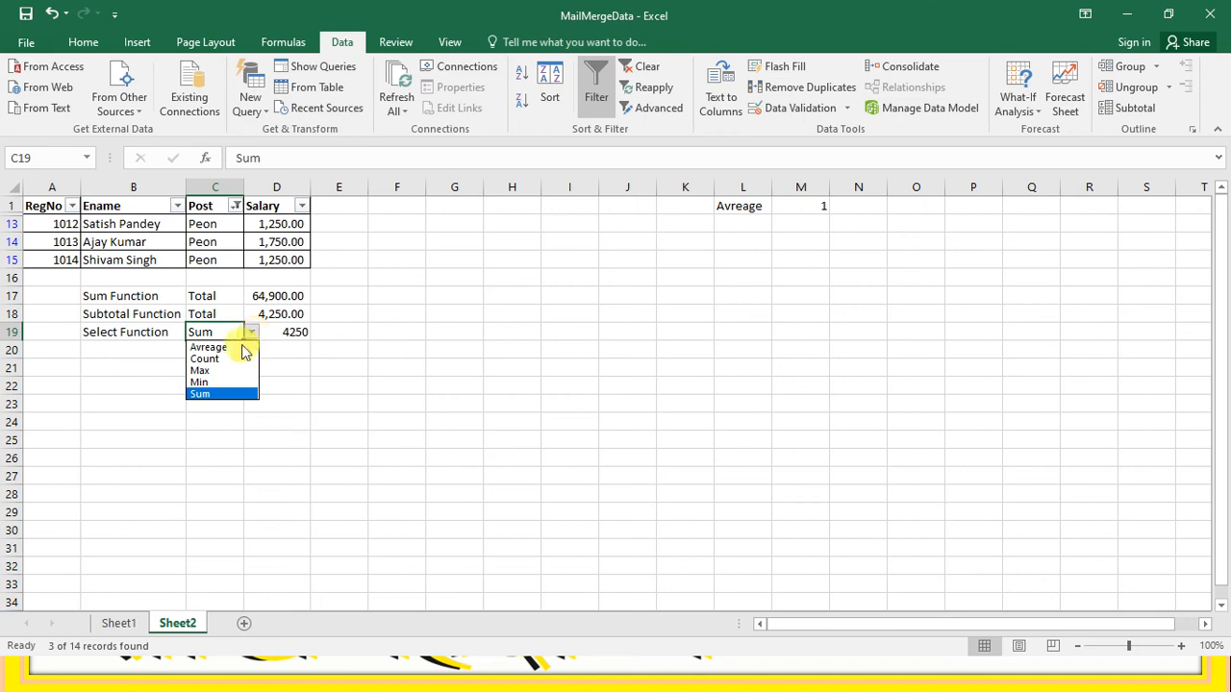
click(229, 383)
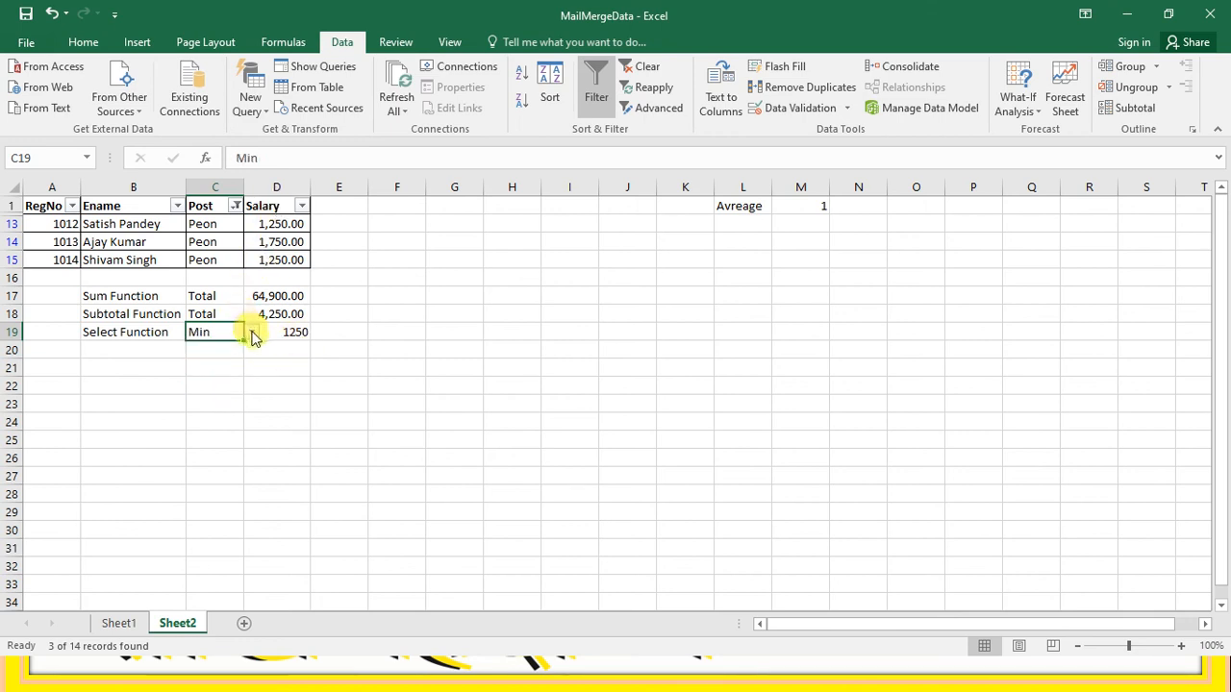
click(253, 334)
click(219, 356)
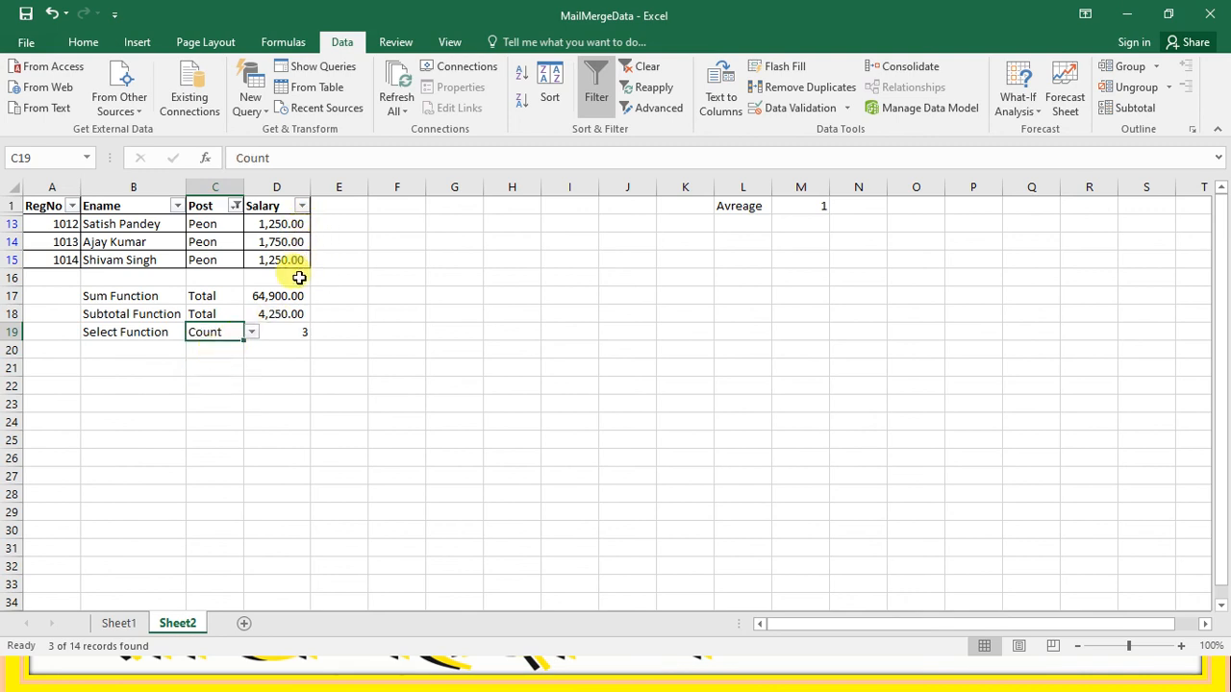
Step: Remove the Peon restriction from the Post column so all employees are listed
click(236, 206)
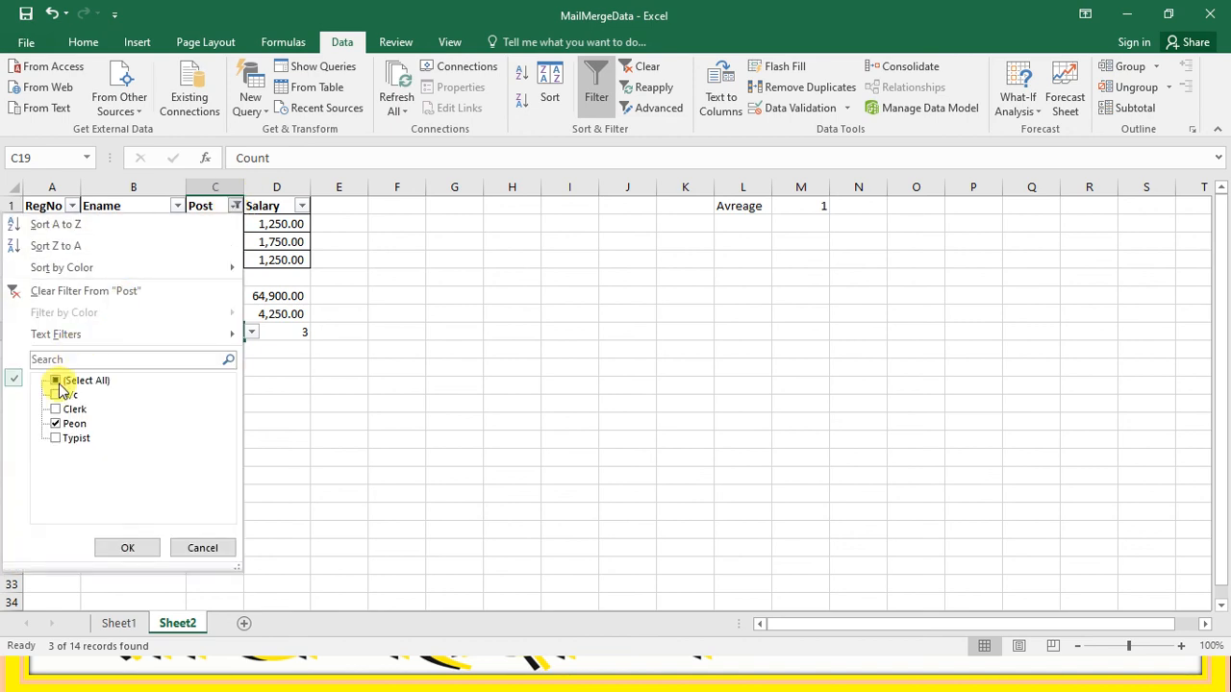
click(58, 381)
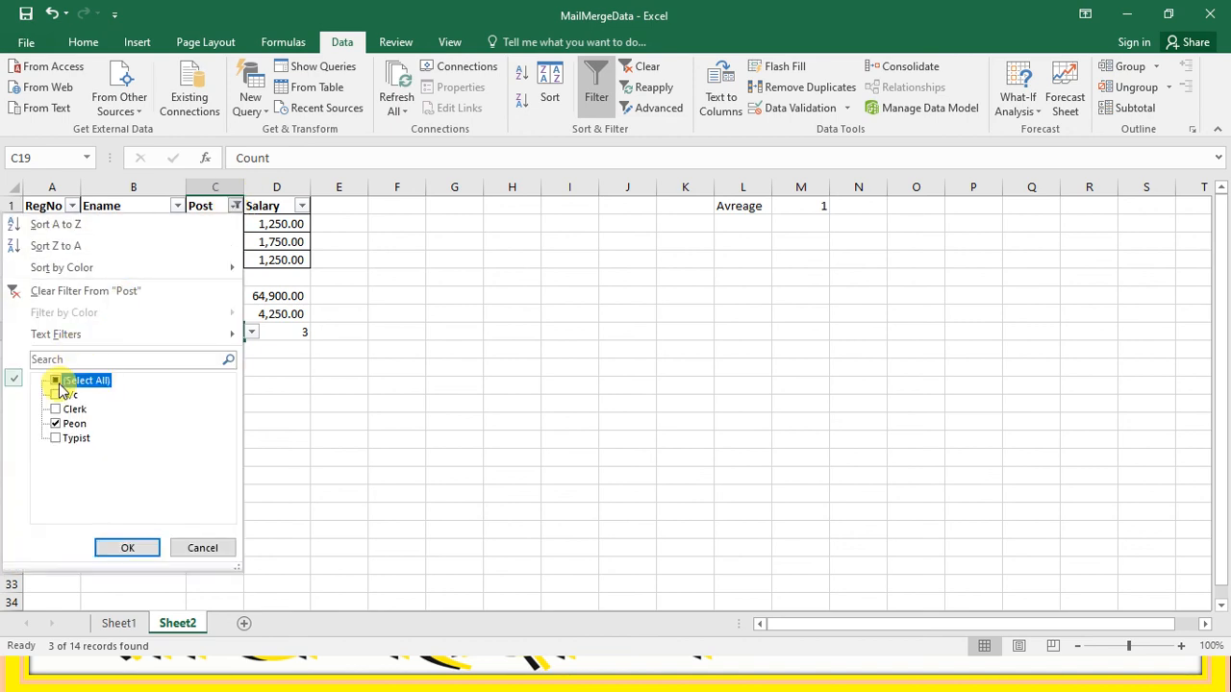
click(125, 549)
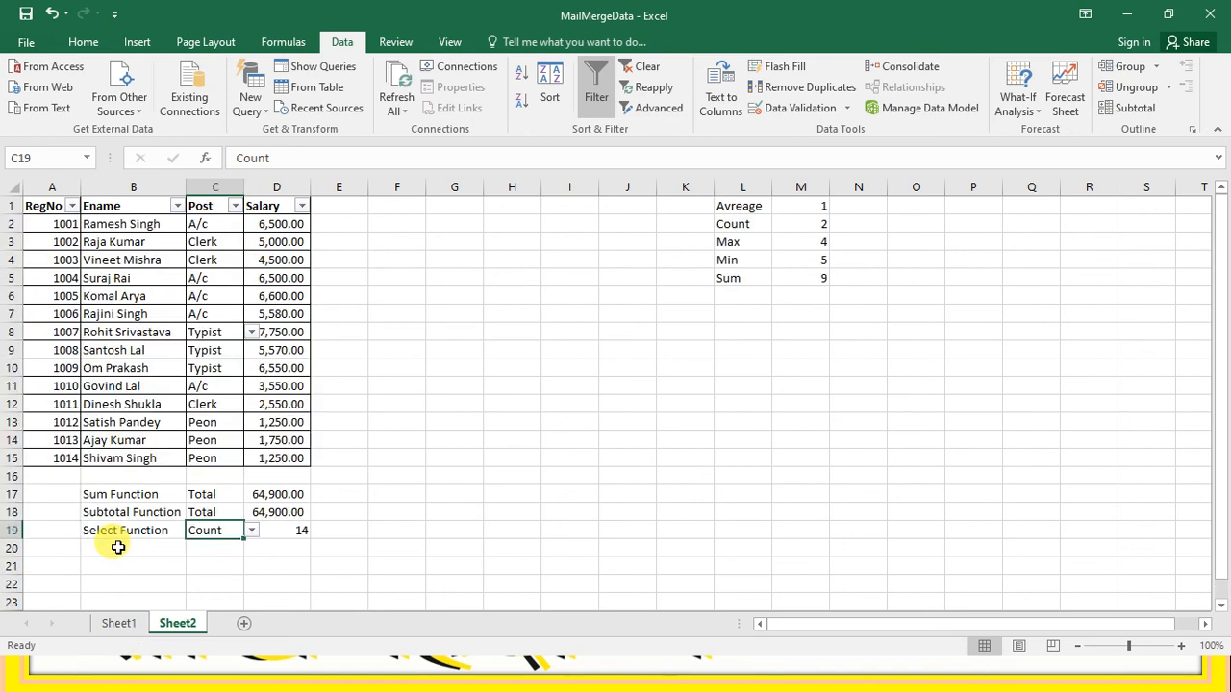
Step: Examine the Select Function dropdown choices in C19 and the function-name list with its numbers starting at L1
click(251, 532)
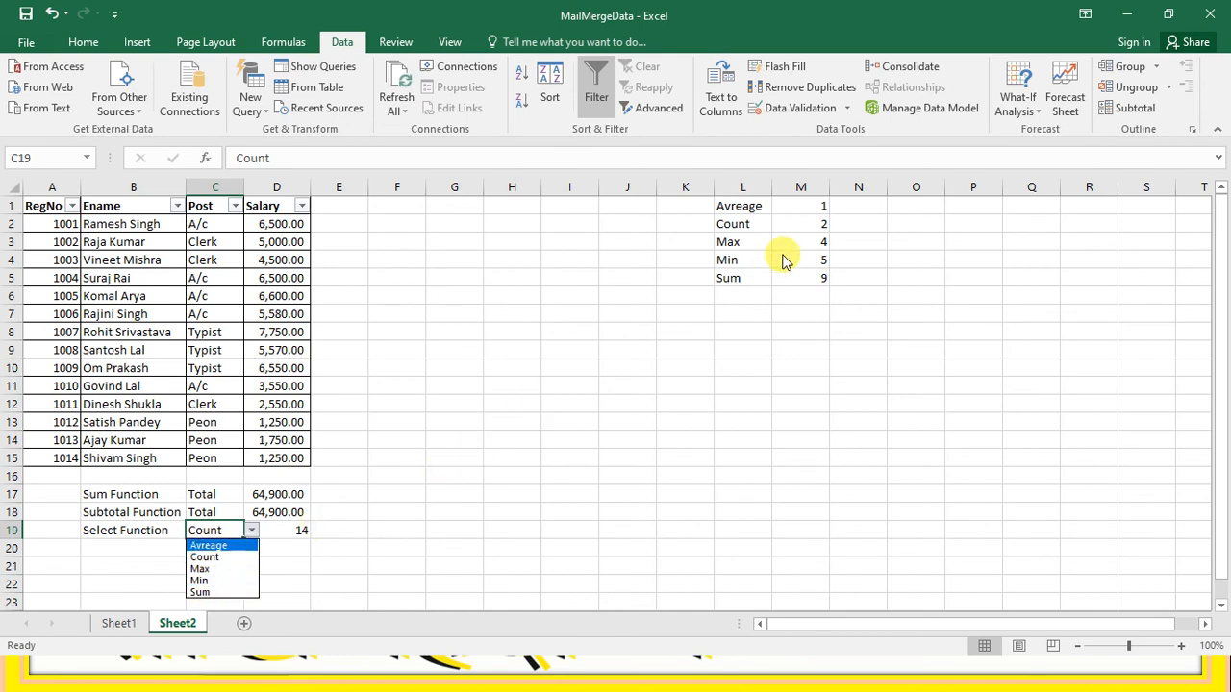
click(743, 214)
click(742, 213)
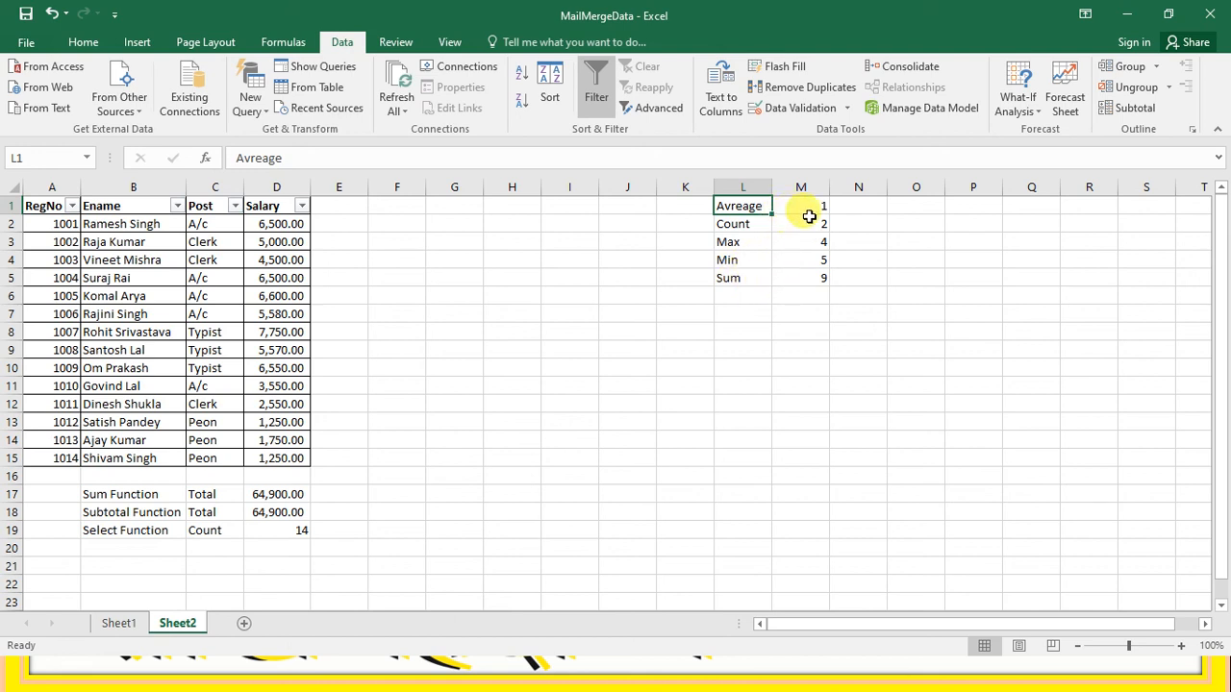
click(161, 530)
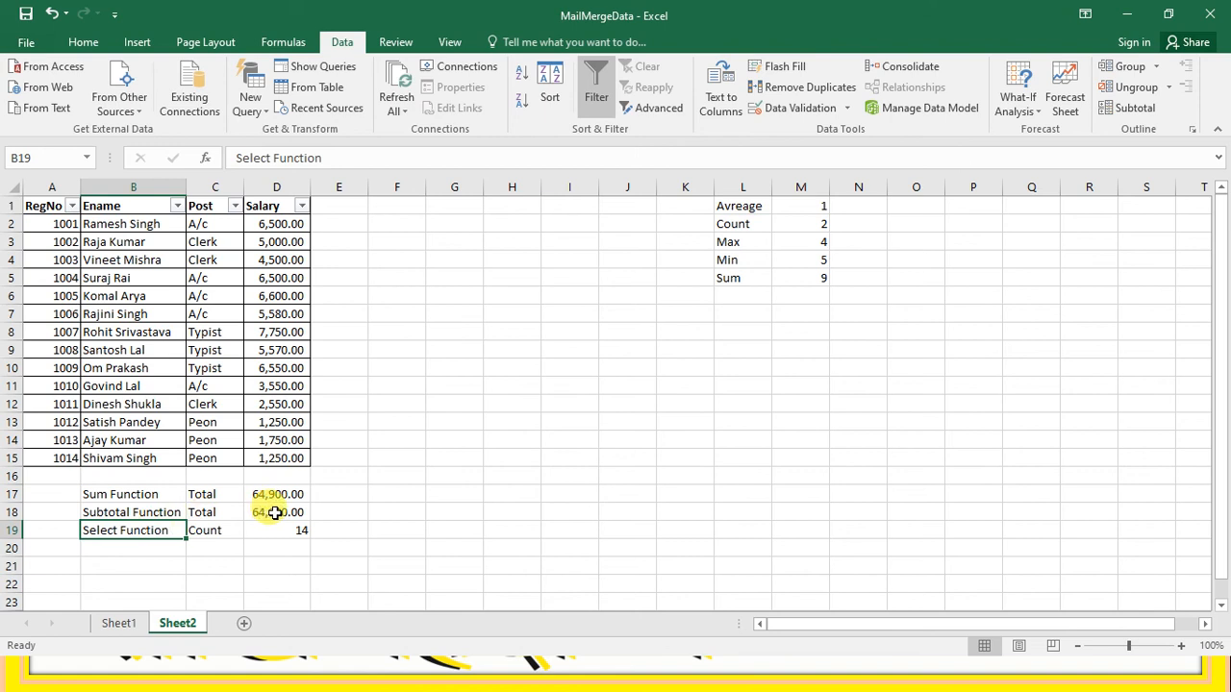
click(391, 524)
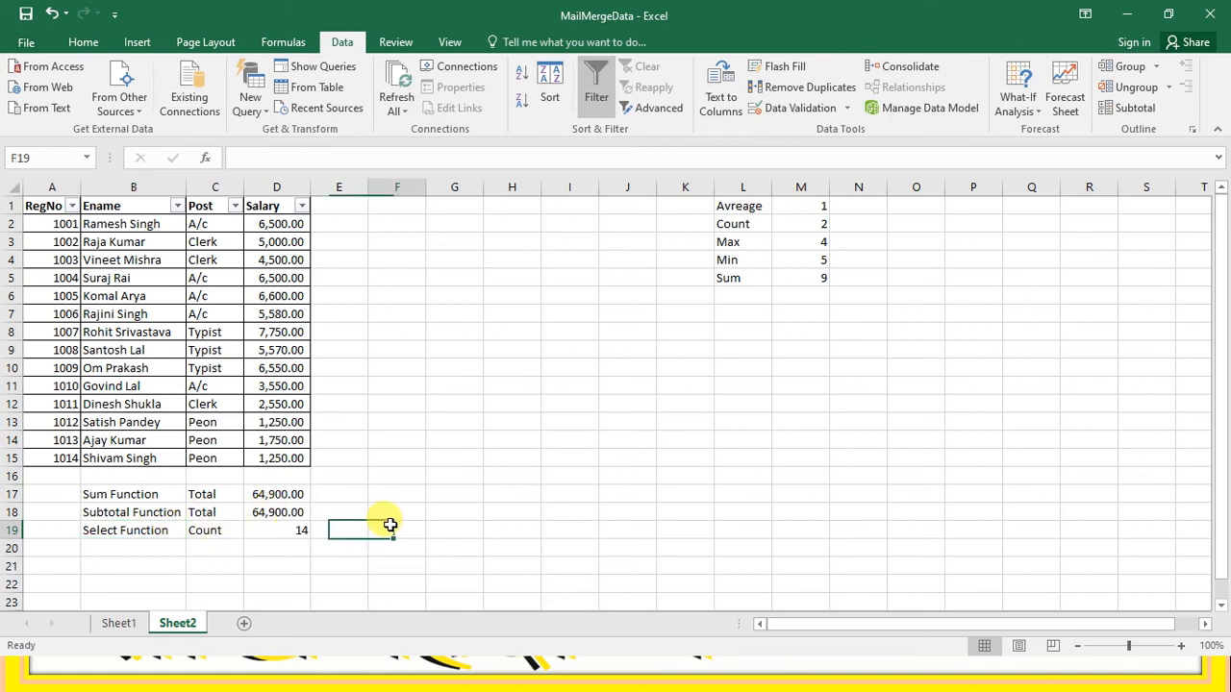
click(174, 534)
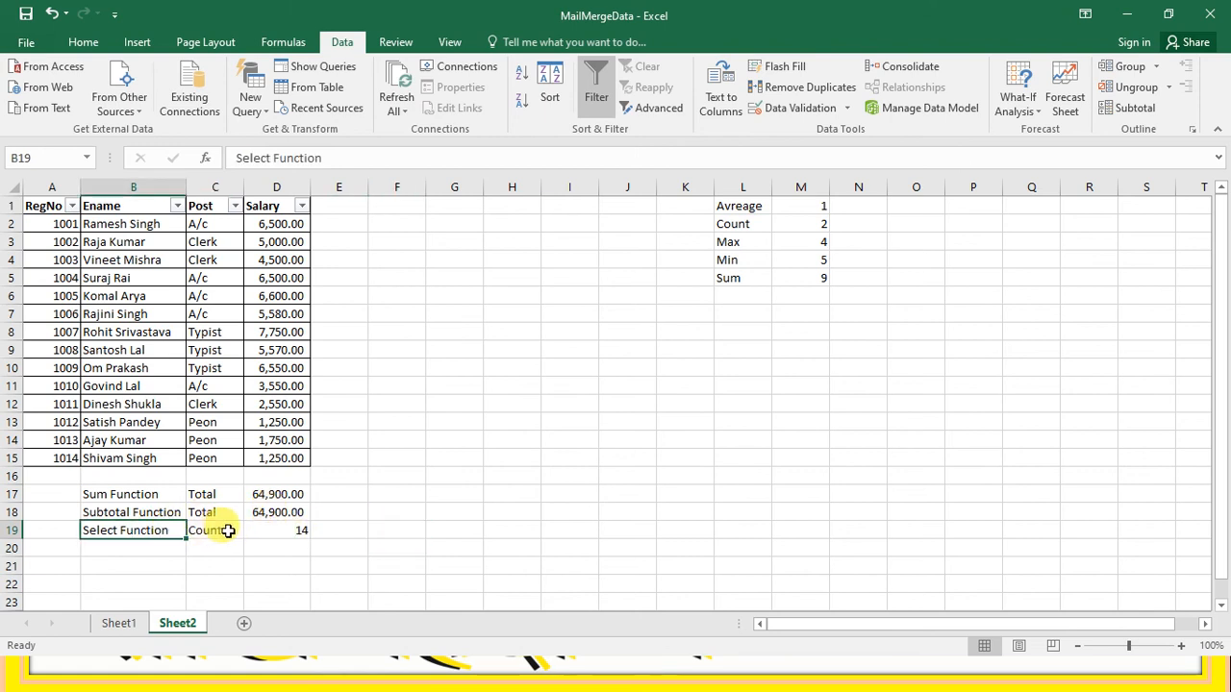
Step: Apply List data validation to C19 with source =$L$1:$L$5 and check the choices in its dropdown
click(223, 531)
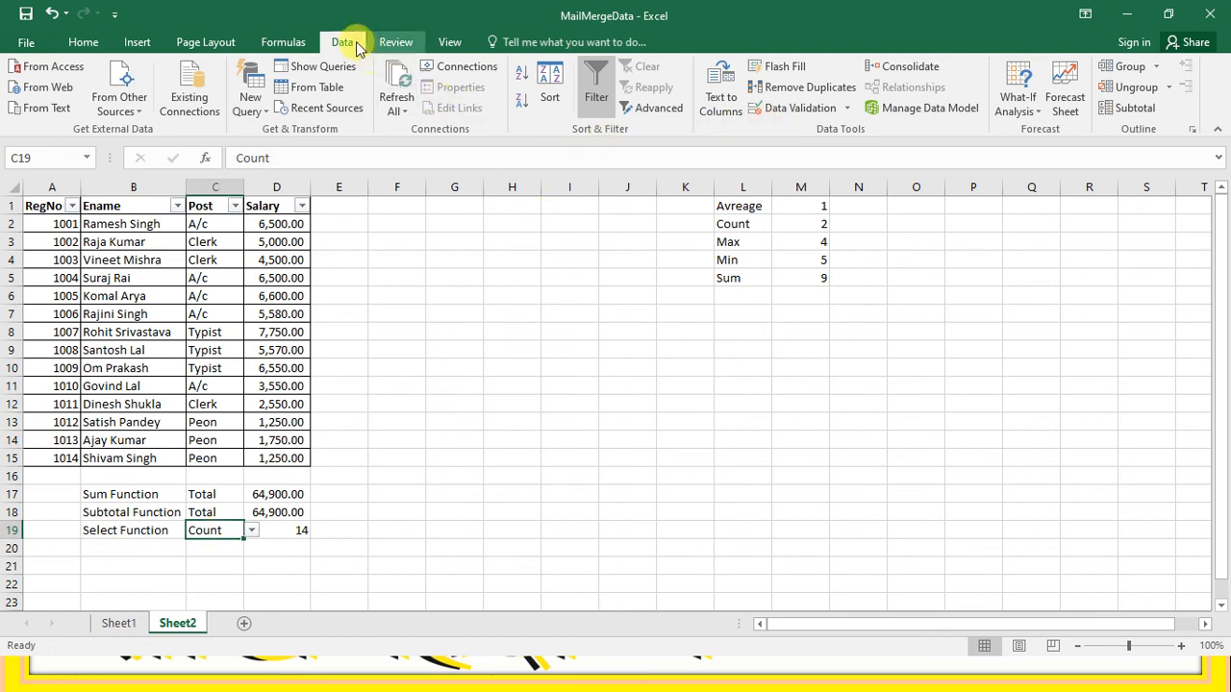
click(791, 109)
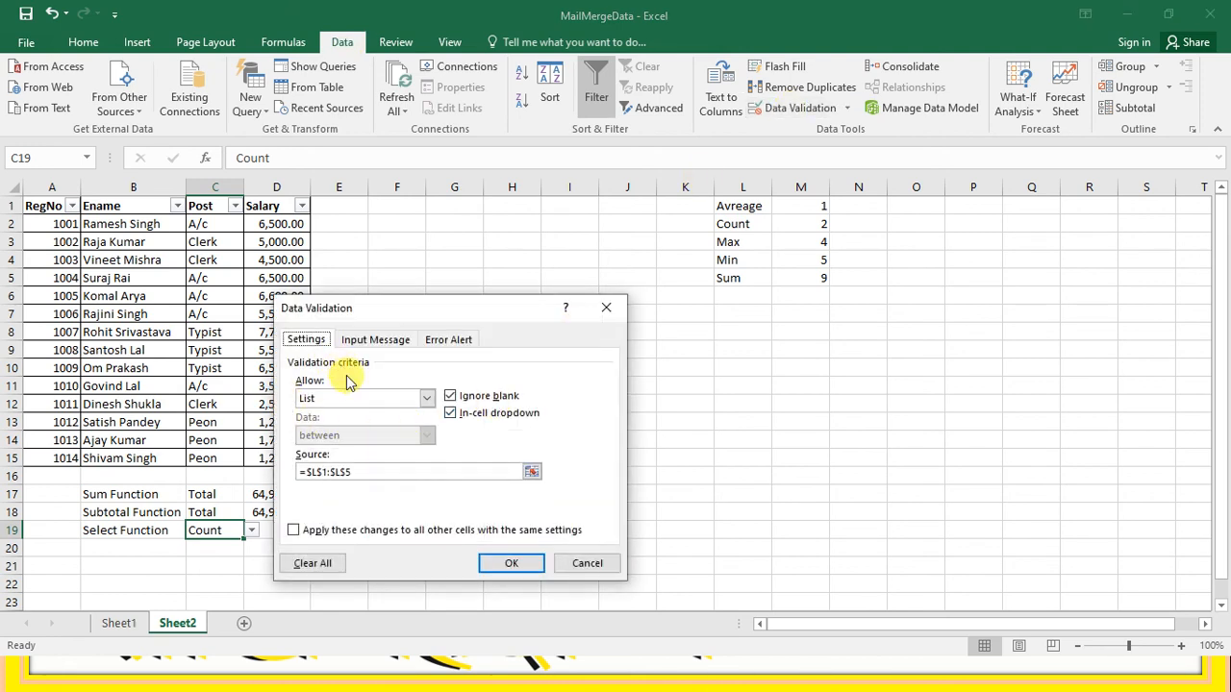
click(531, 472)
drag(720, 210, 733, 280)
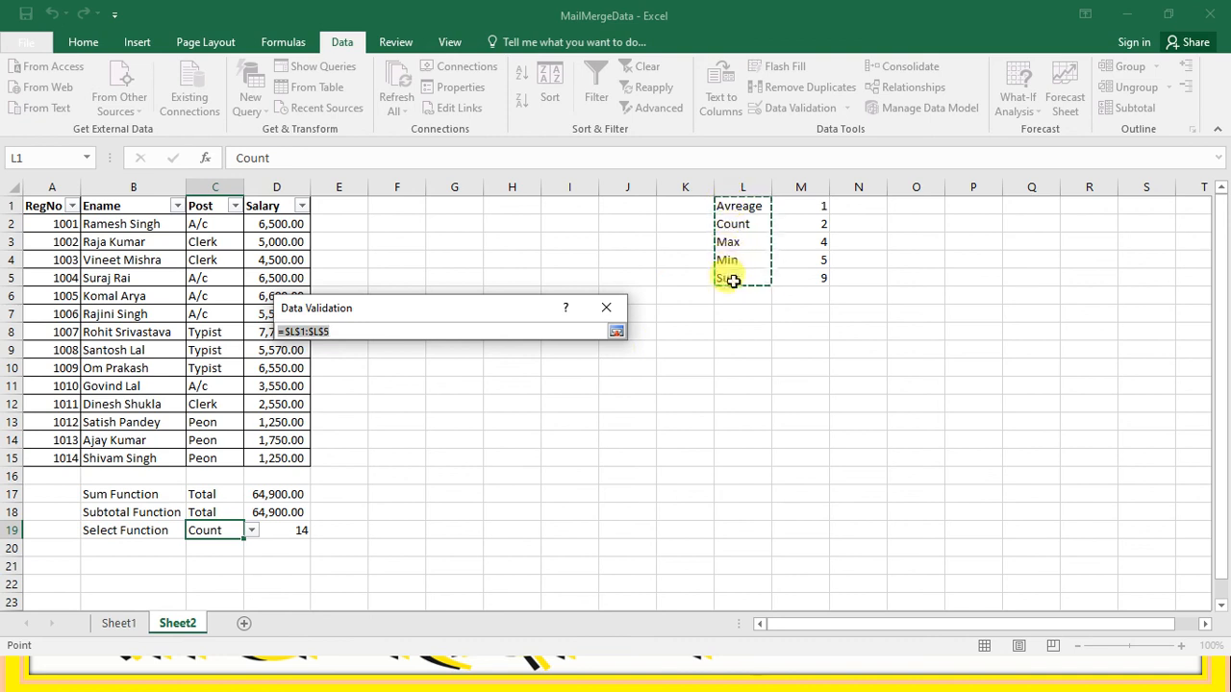
click(616, 333)
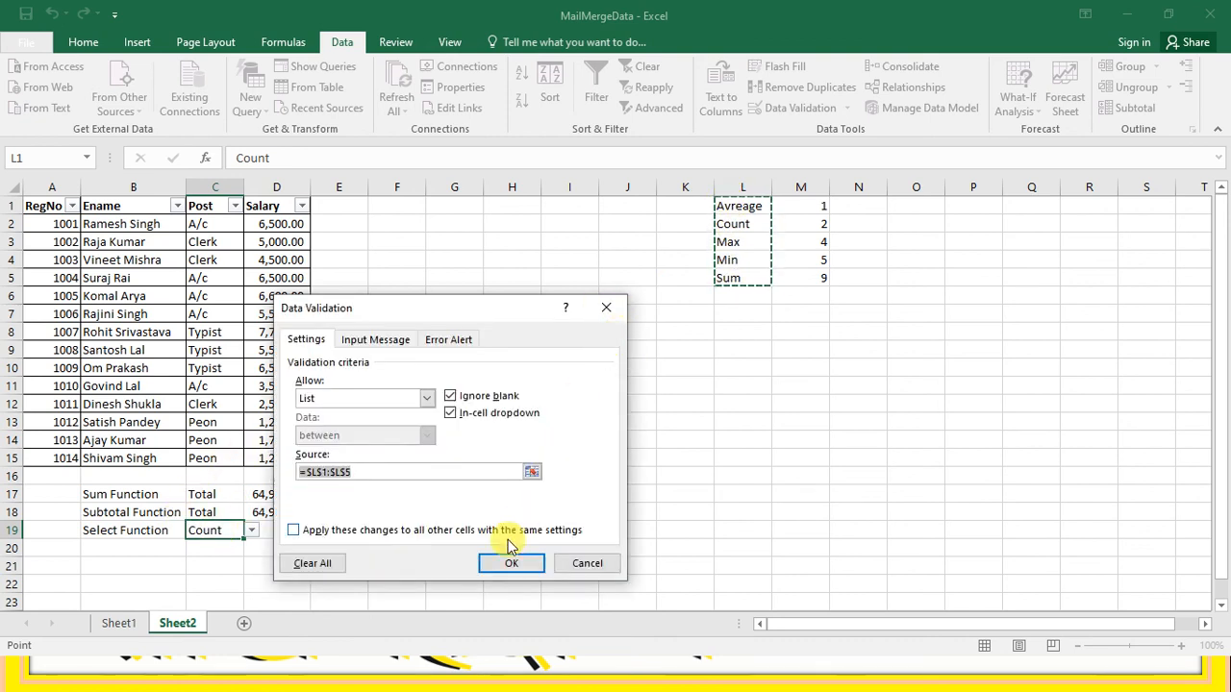
click(493, 565)
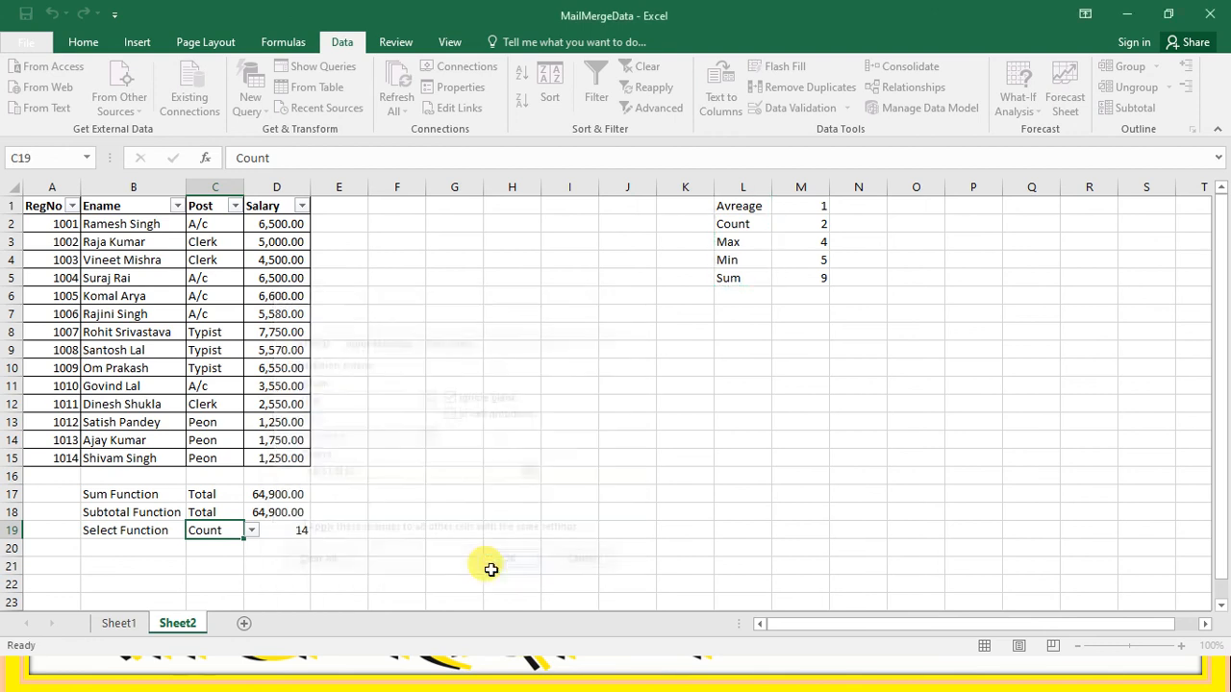
click(252, 530)
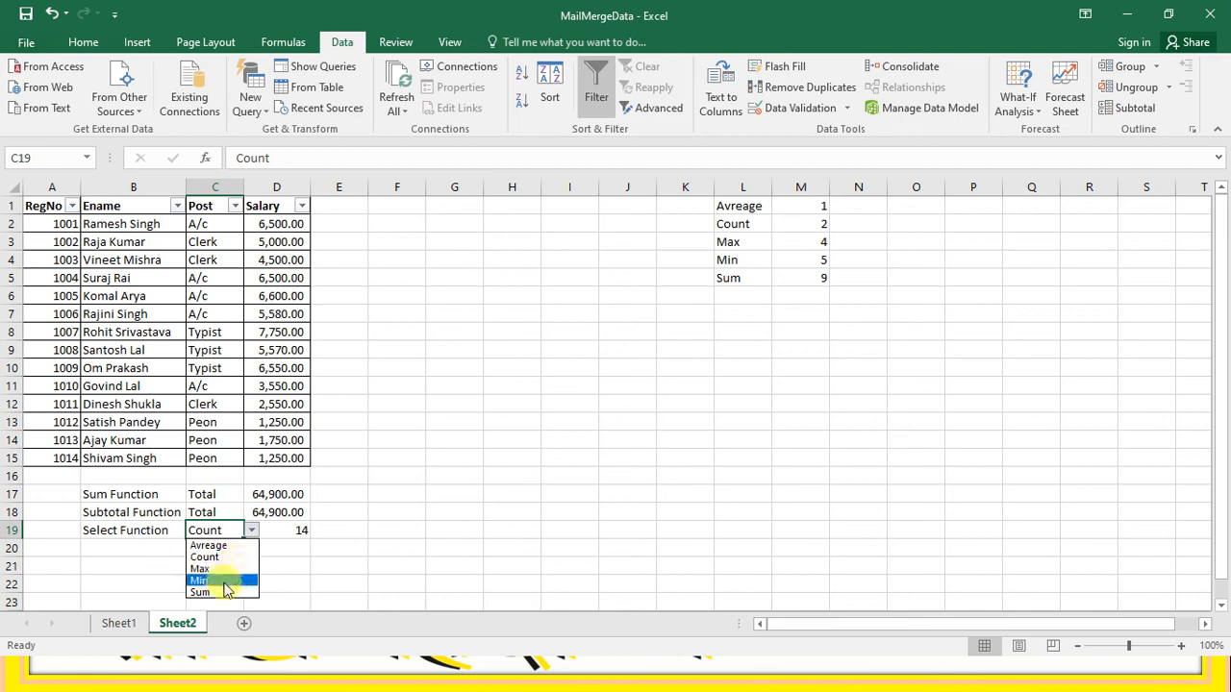
key(Escape)
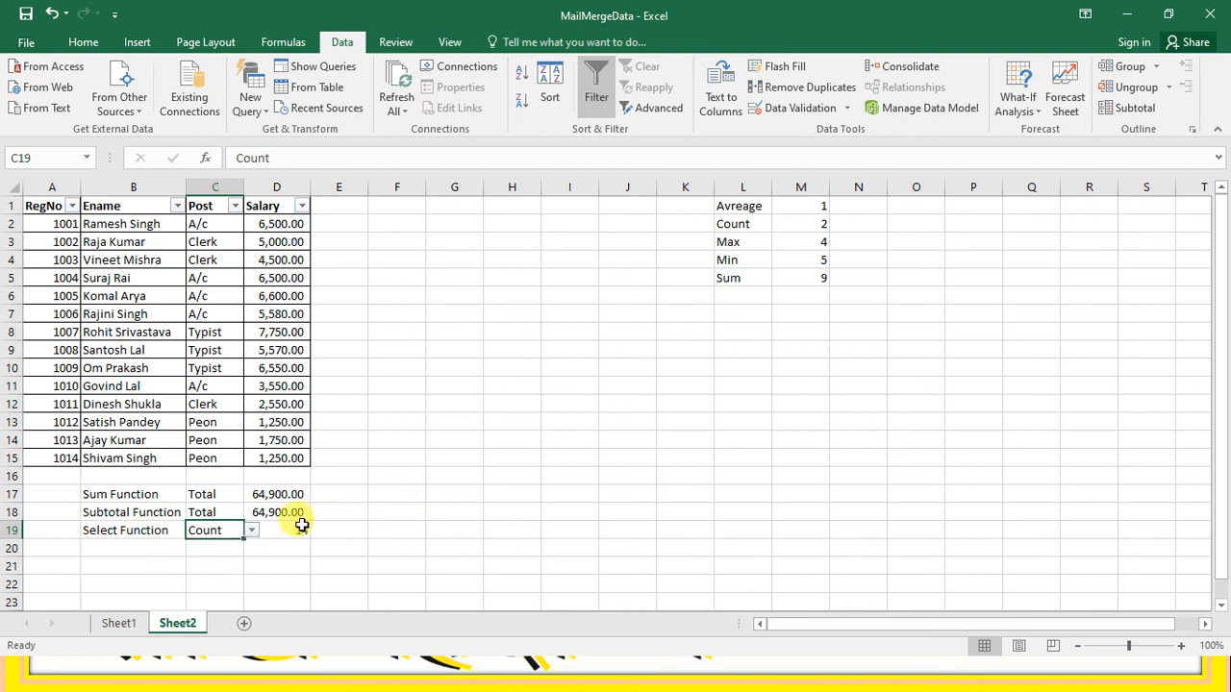
Step: Examine the arguments of the SUBTOTAL formula with nested VLOOKUP in D19, leaving the formula as it is
click(302, 525)
double_click(302, 525)
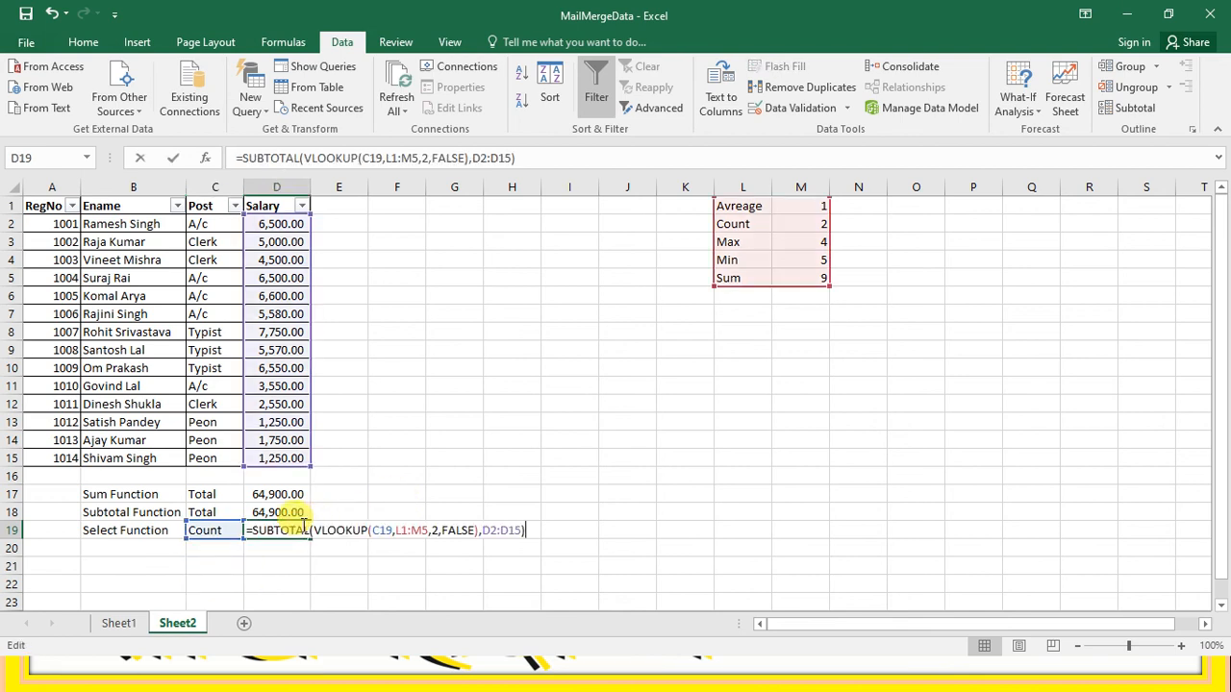
key(Left)
key(Left)
key(Left)
key(Left)
key(Left)
key(Left)
key(Left)
key(Left)
key(Left)
key(Left)
key(Left)
key(Left)
key(Left)
key(Left)
key(Left)
key(Left)
key(Left)
key(Left)
key(Left)
key(Left)
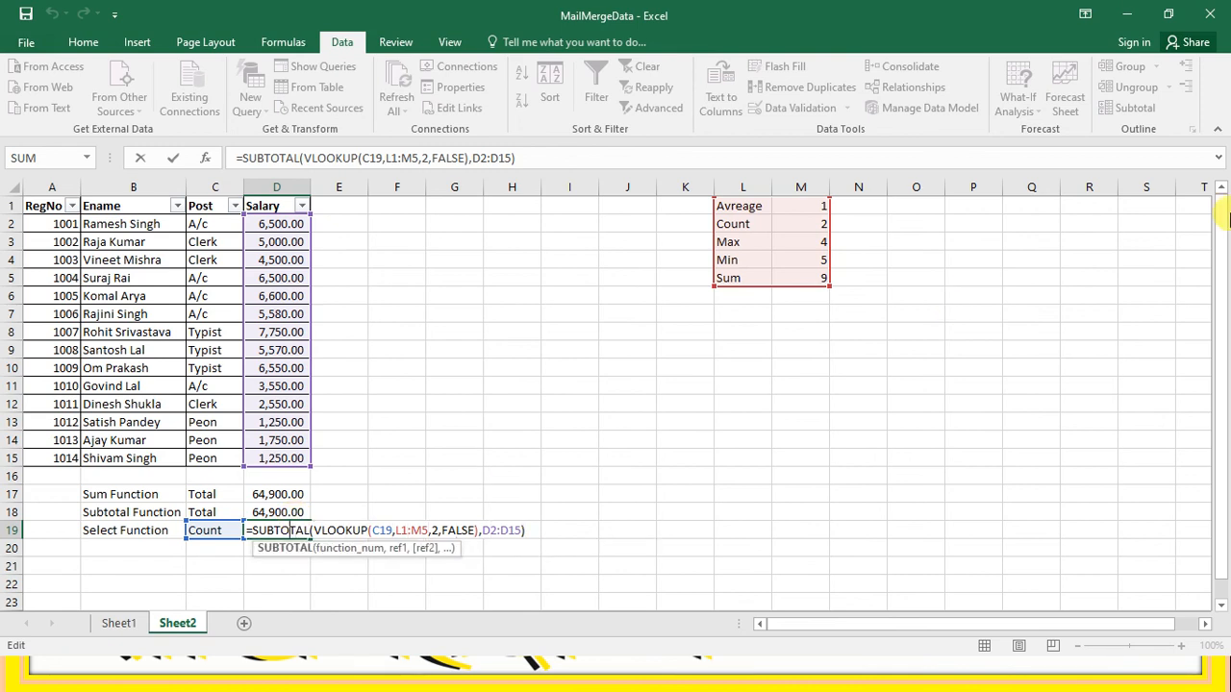
key(Right)
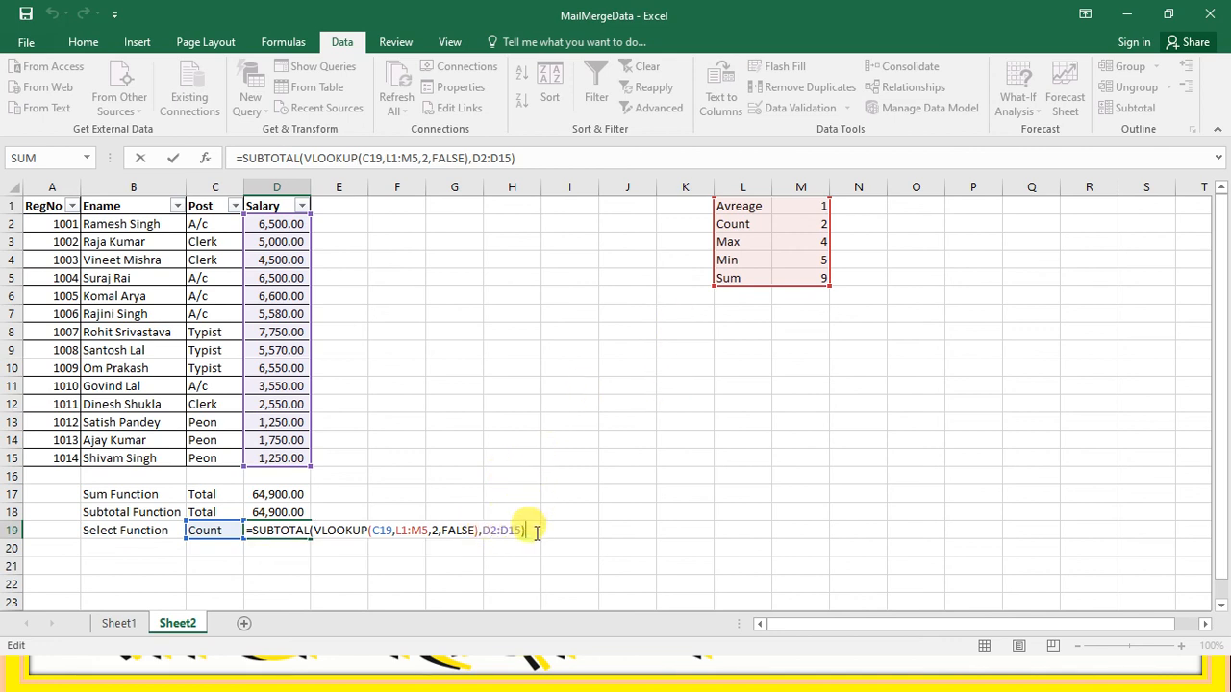
key(Return)
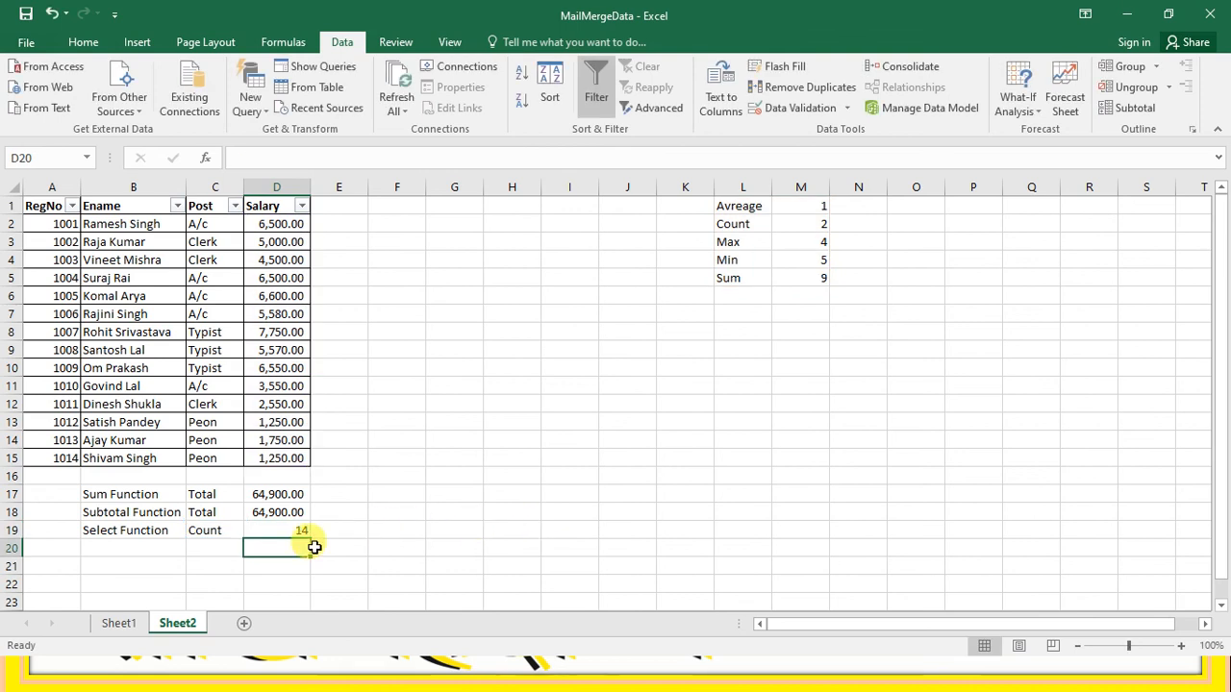
Step: Choose Count as the function in the Select Function cell C19
click(237, 535)
click(250, 533)
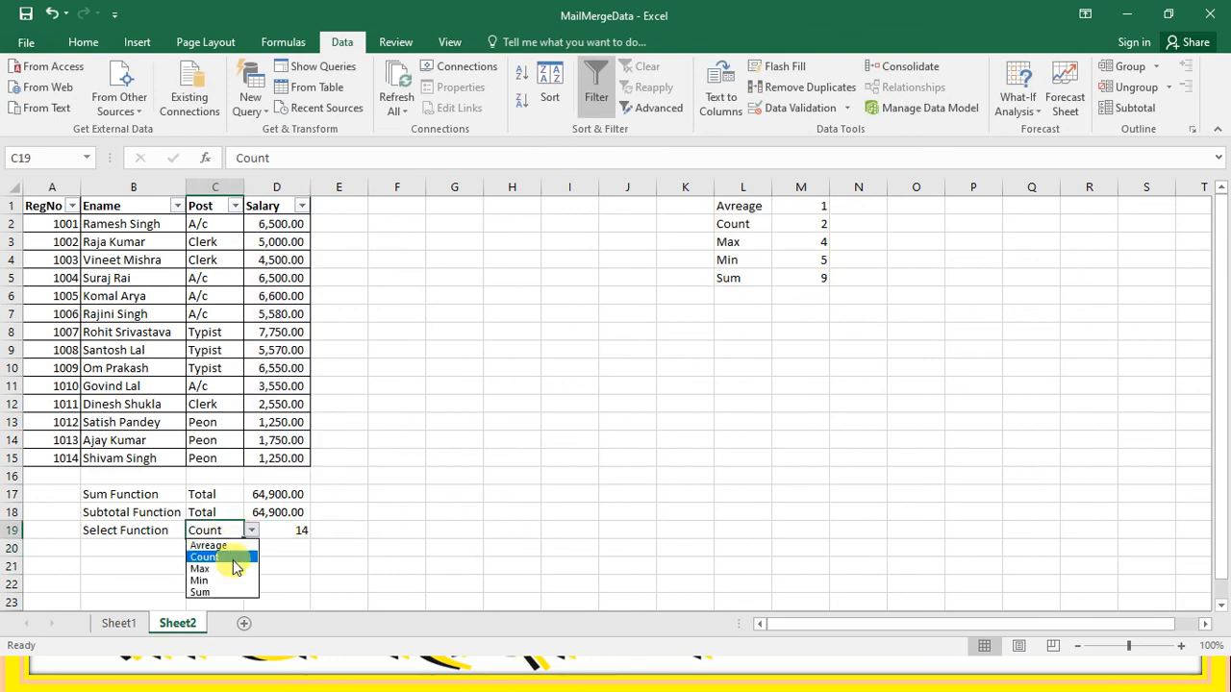
click(221, 561)
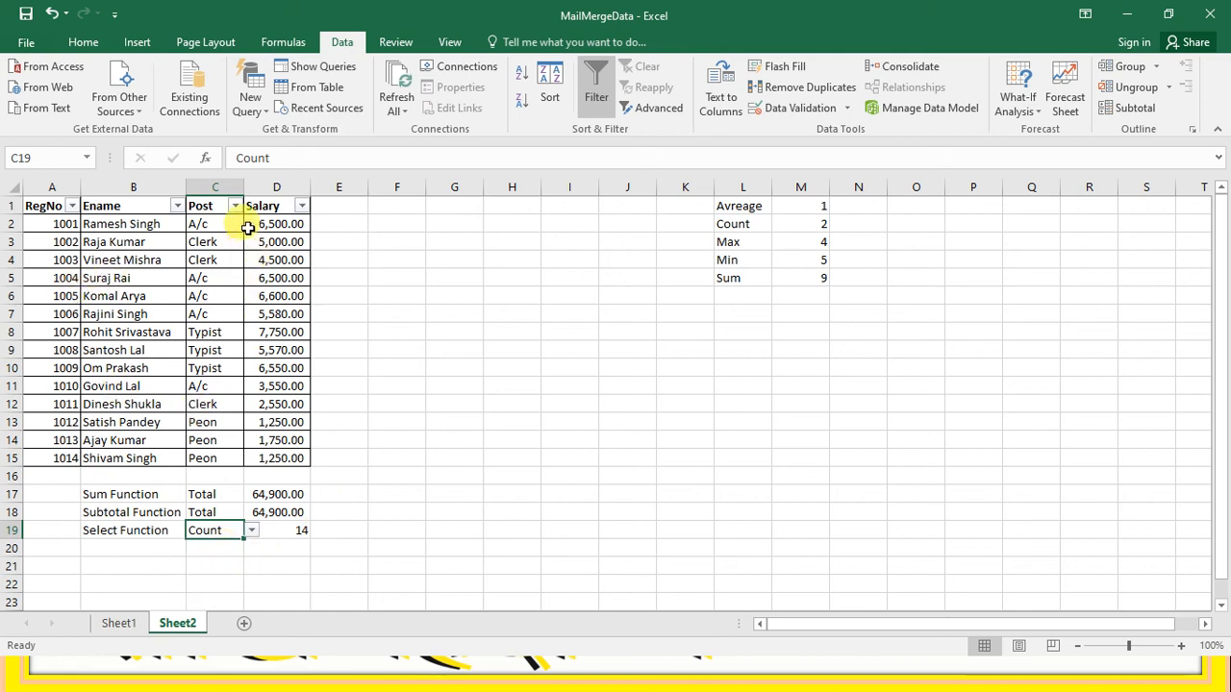
Step: Filter the Post column to show only A/c employees
click(234, 207)
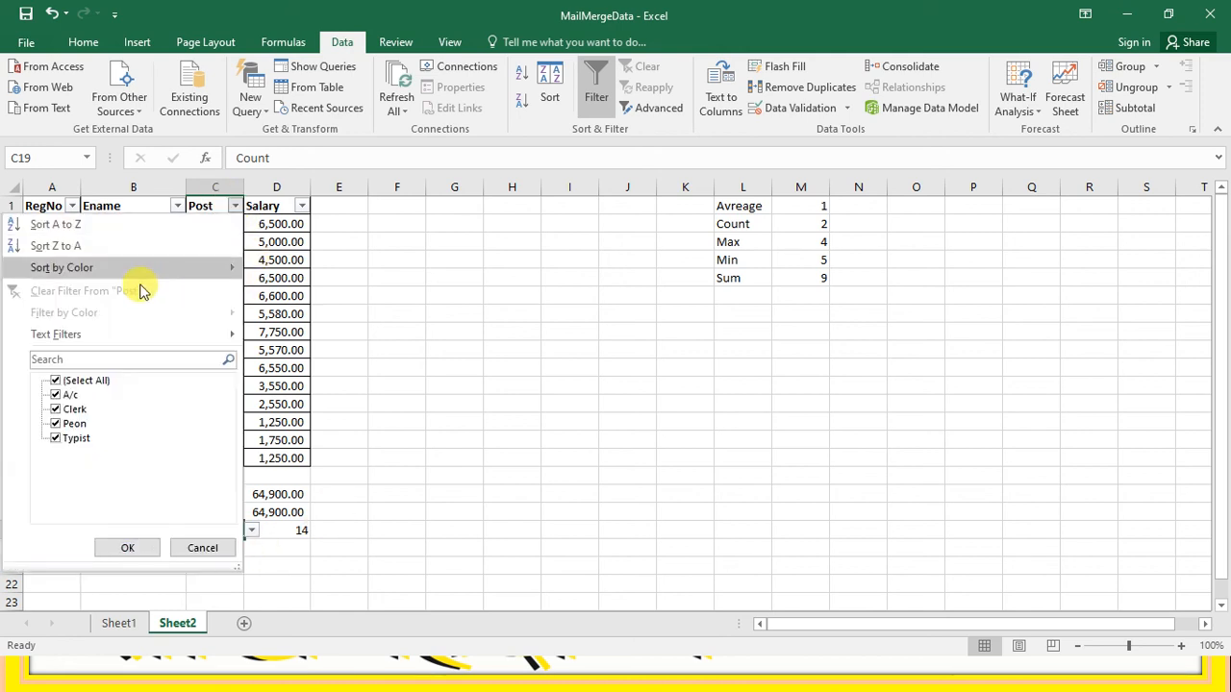
click(56, 381)
click(56, 394)
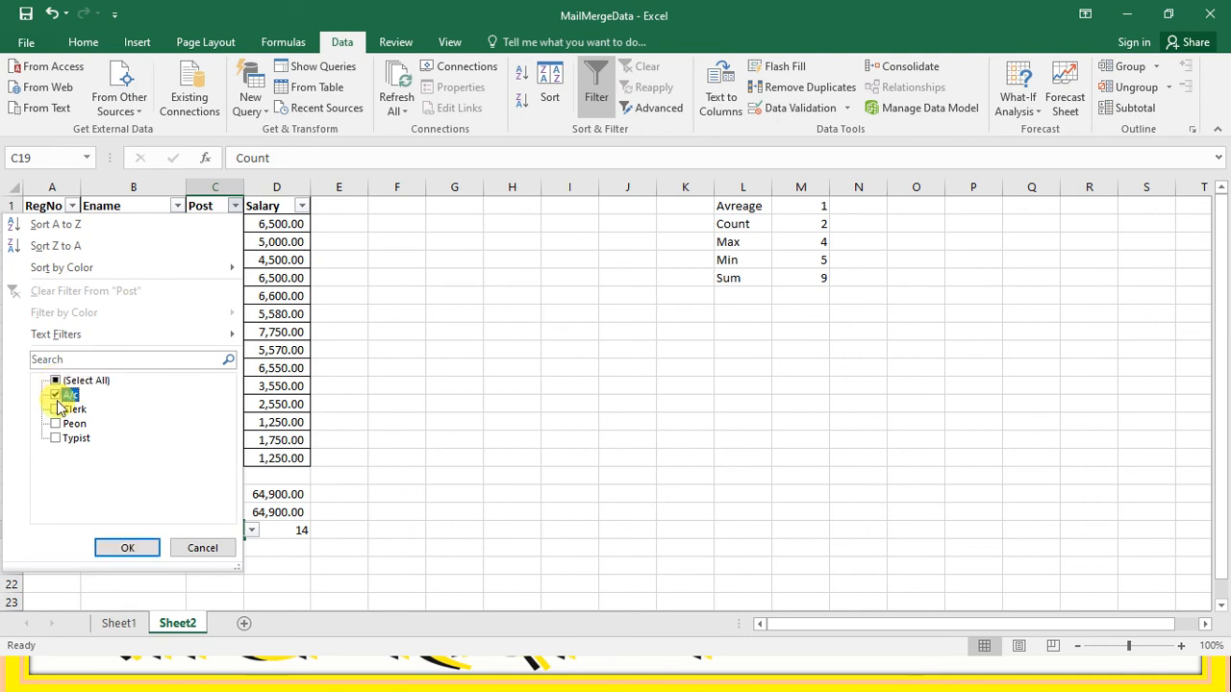
click(122, 548)
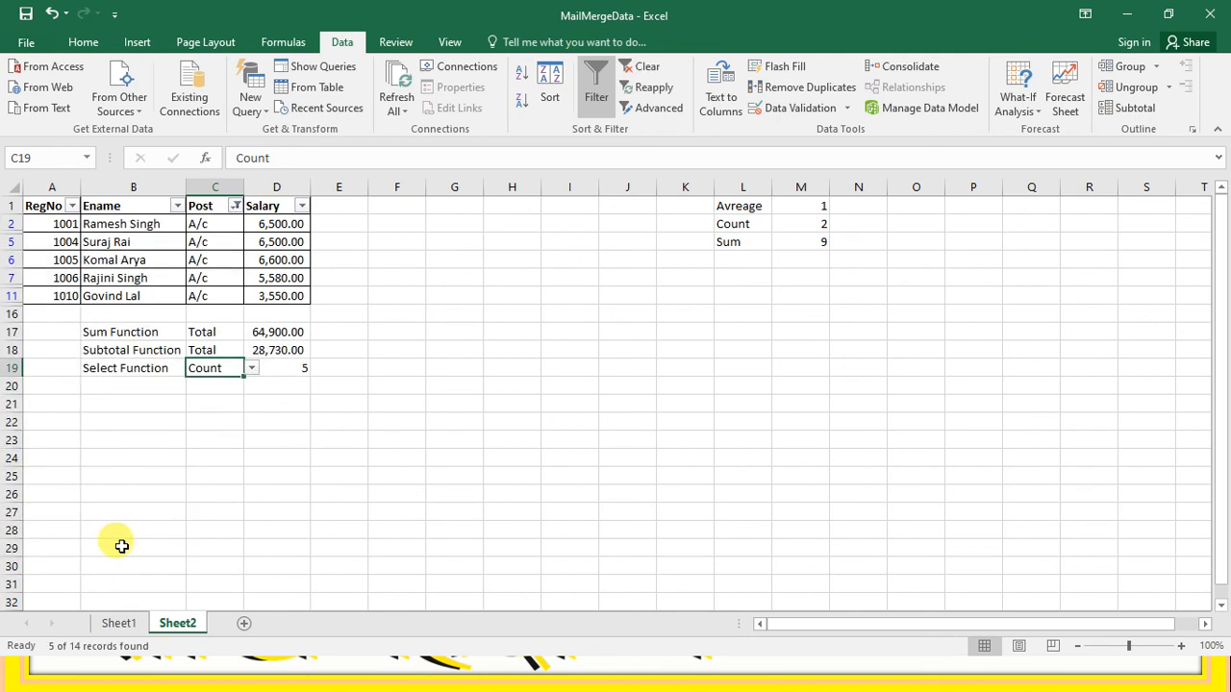
Step: Switch the Select Function choice in C19 to Sum and check the formula behind D19
click(250, 371)
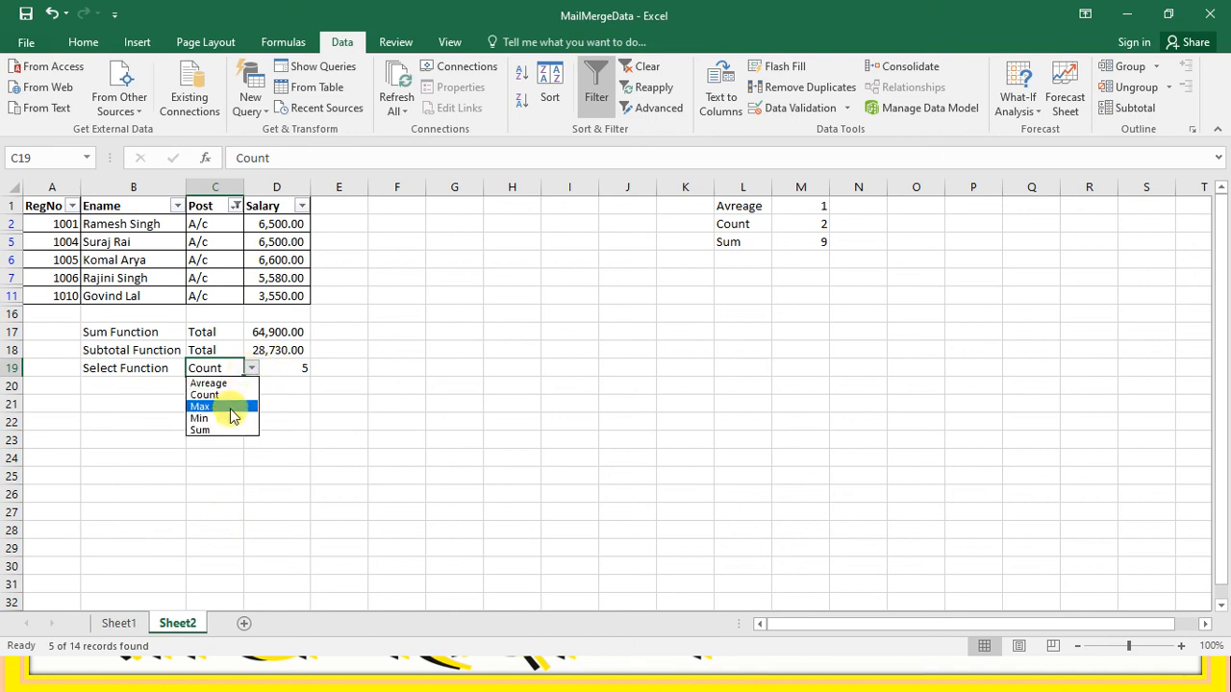
click(228, 430)
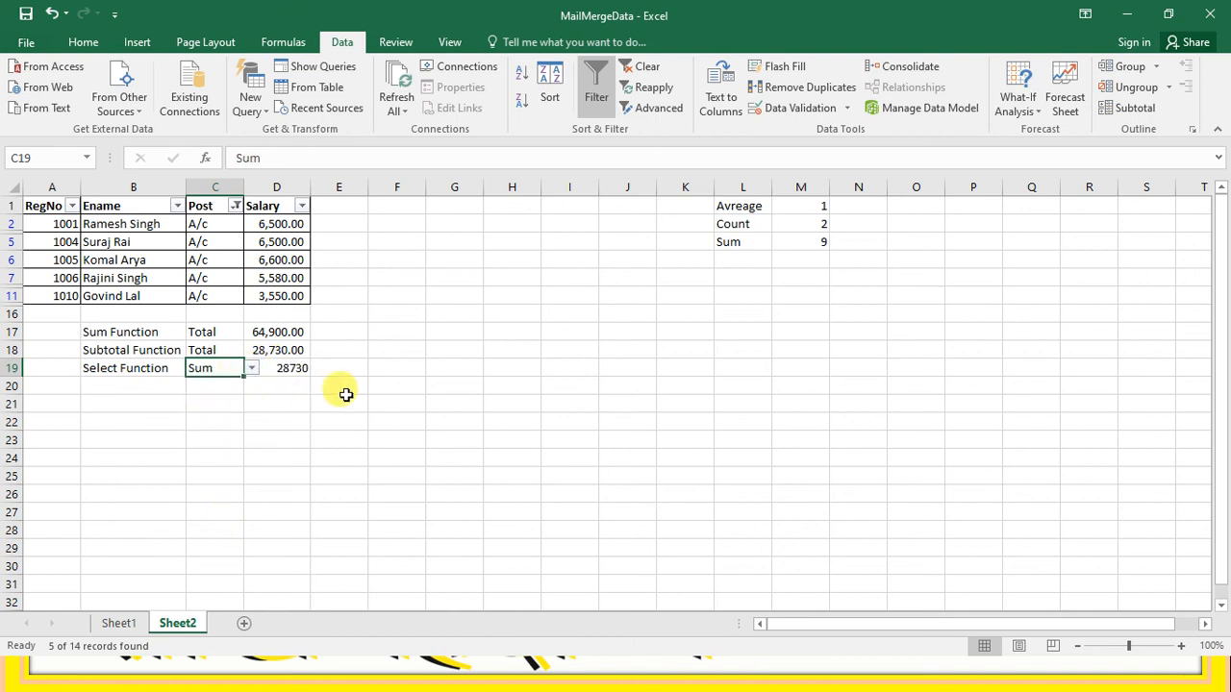
click(296, 367)
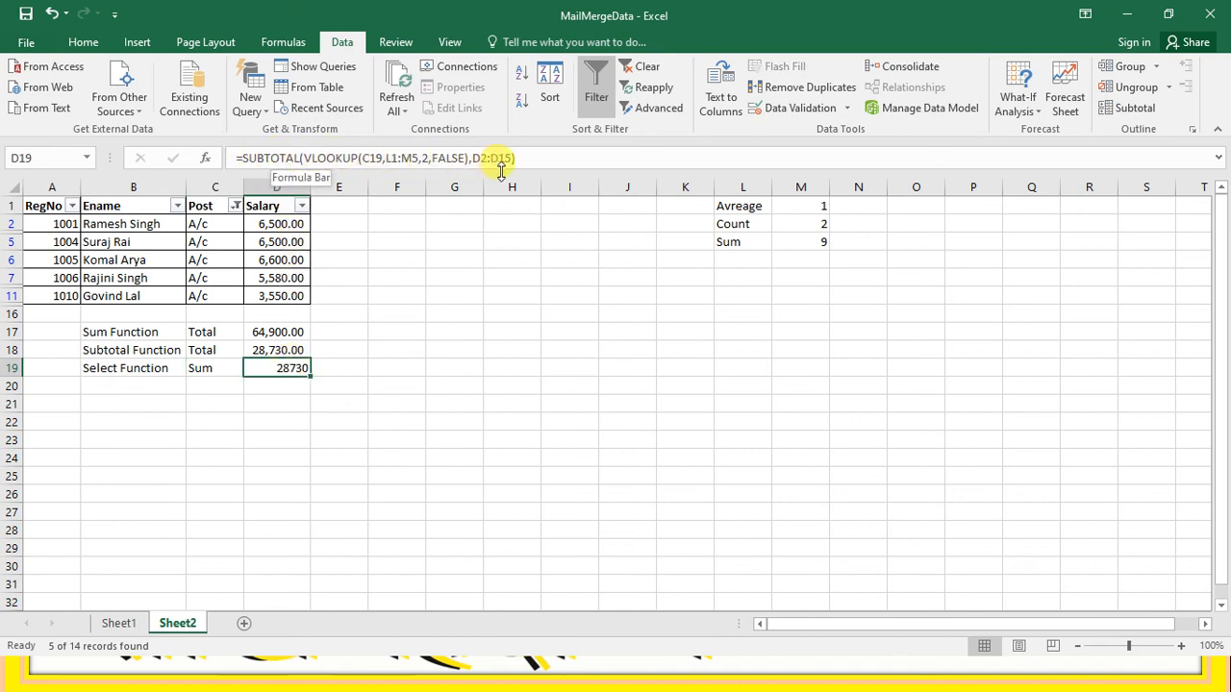
click(185, 457)
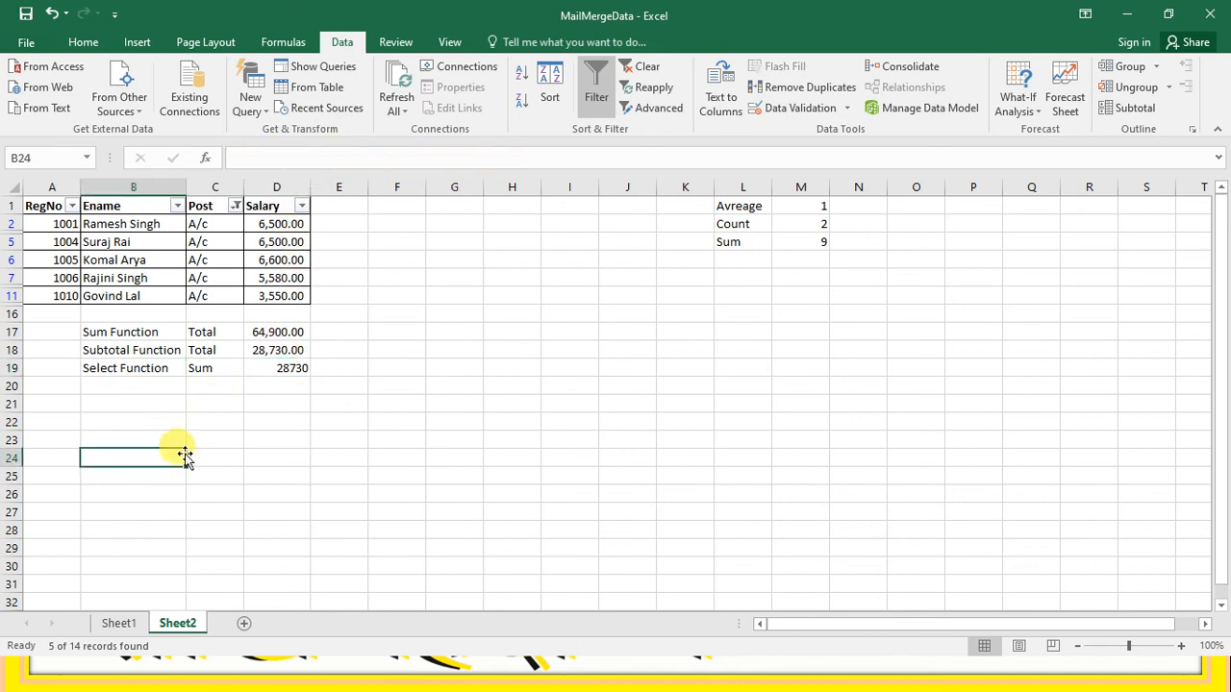
Step: Review the VLOOKUP formulas in G18, C19 and C20 on Sheet1
click(119, 623)
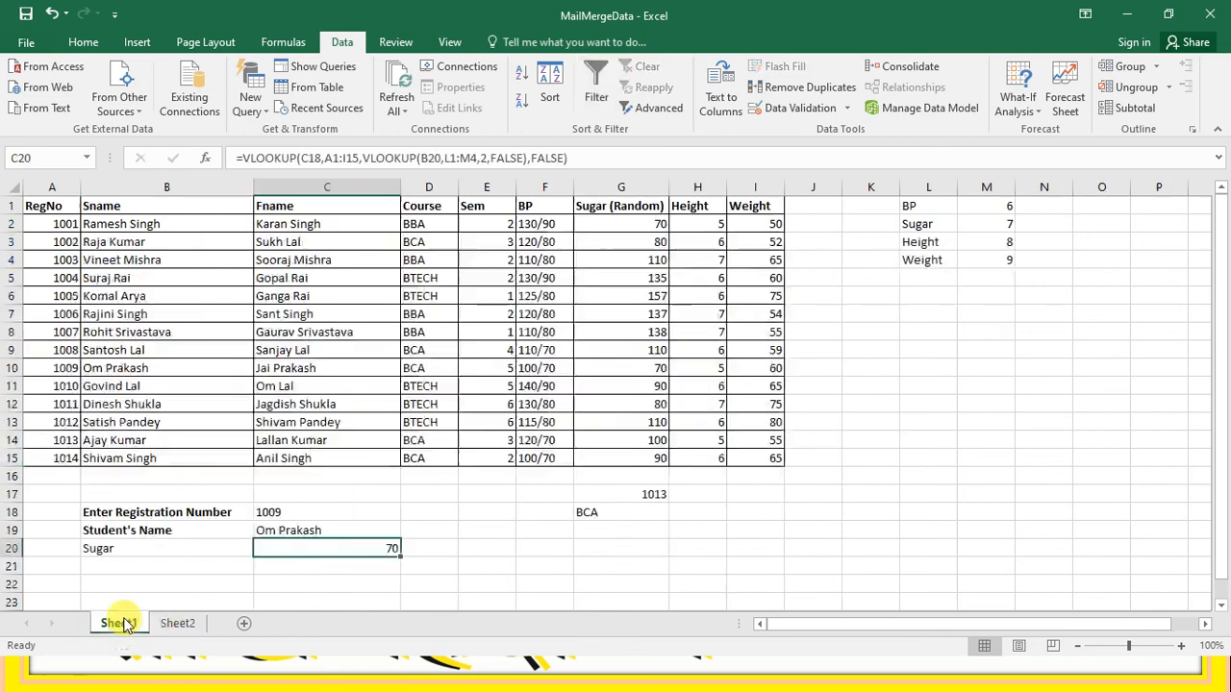
click(587, 516)
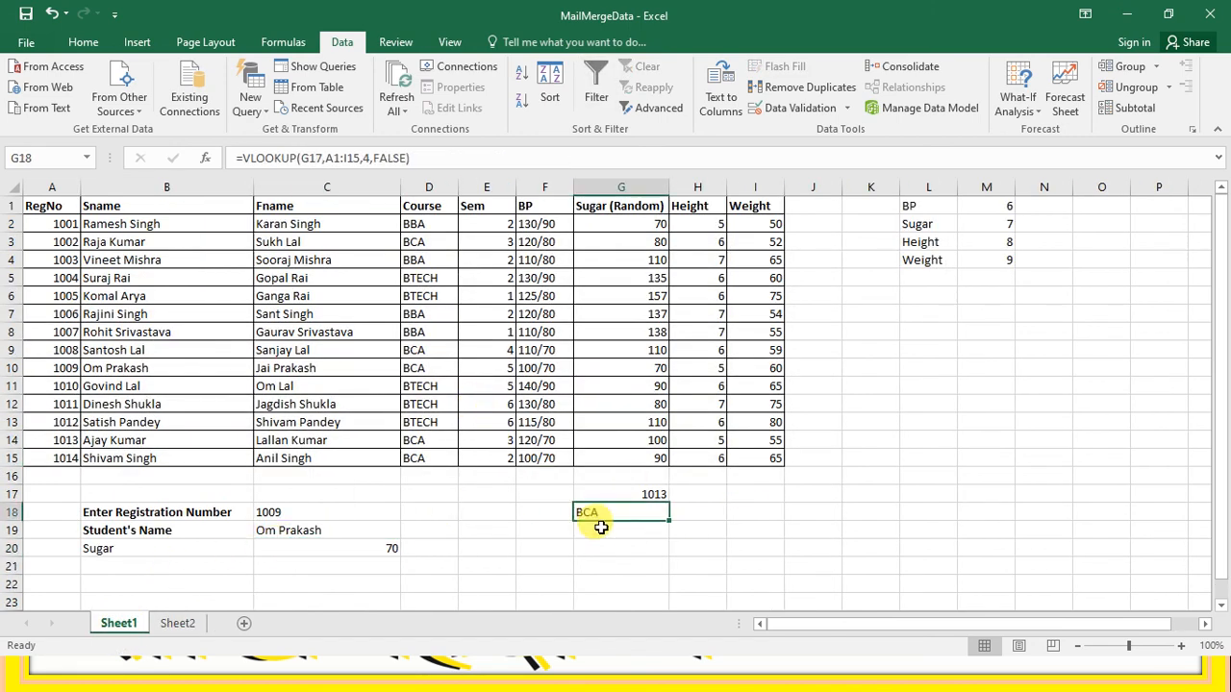
click(342, 527)
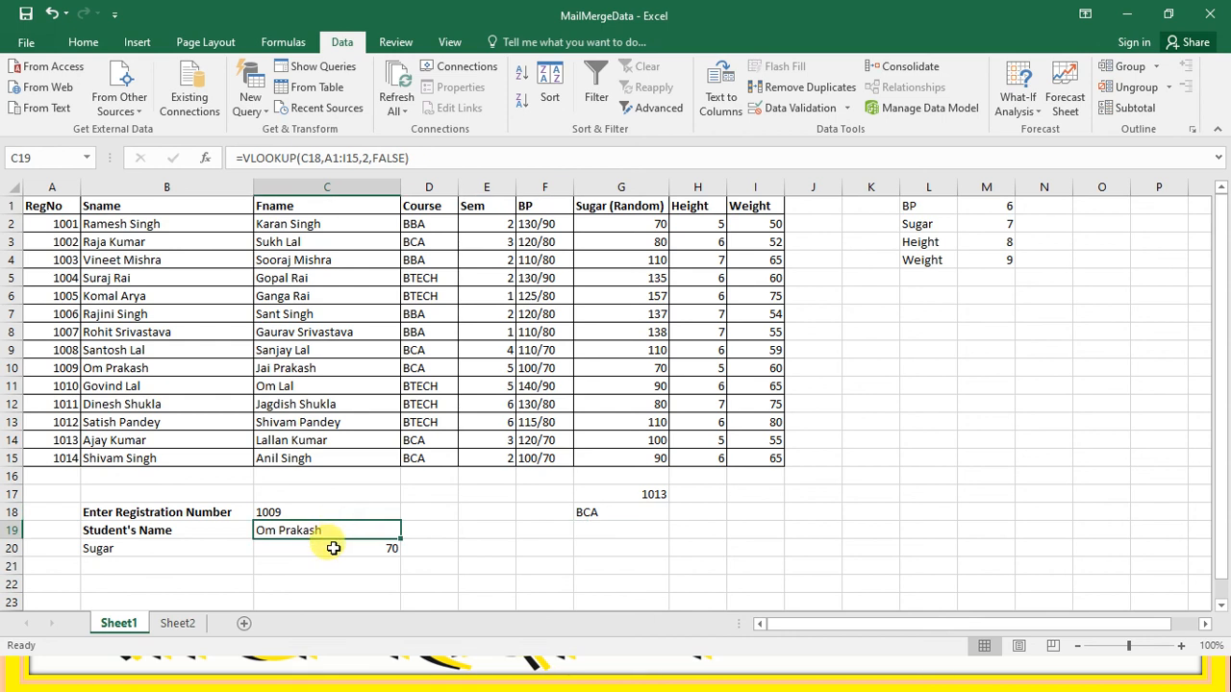
click(335, 548)
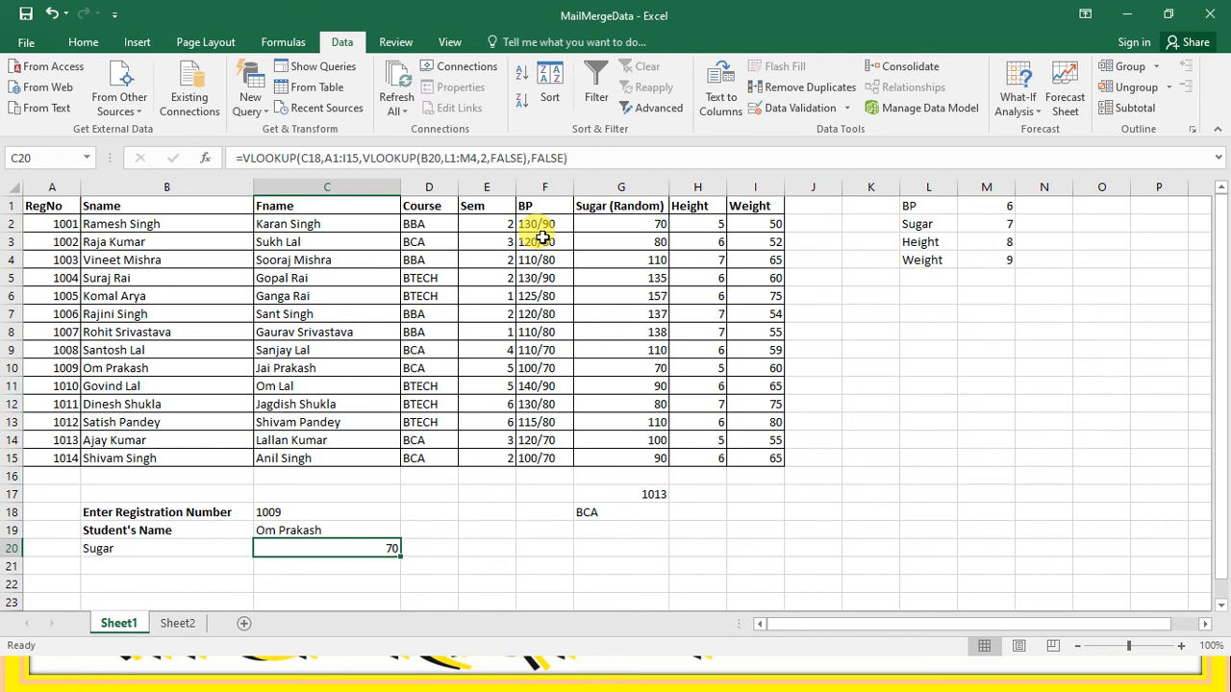
key(alt+Tab)
key(alt+Tab)
key(alt+Tab)
key(alt+Tab)
key(alt+Tab)
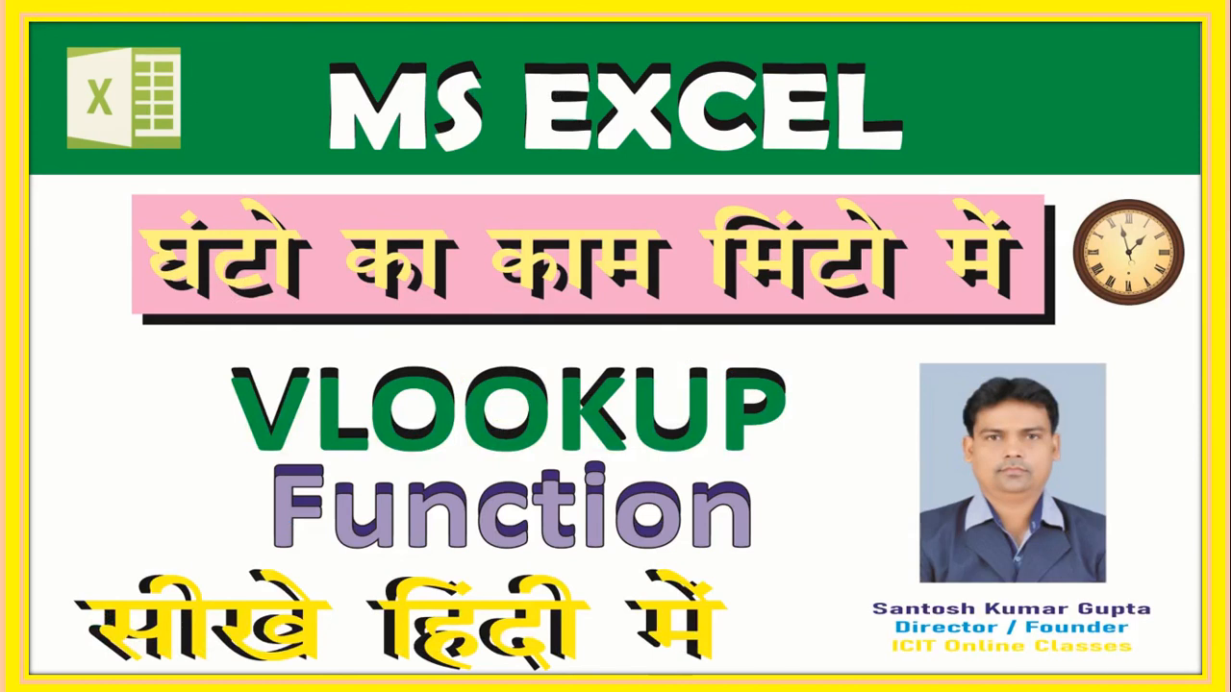